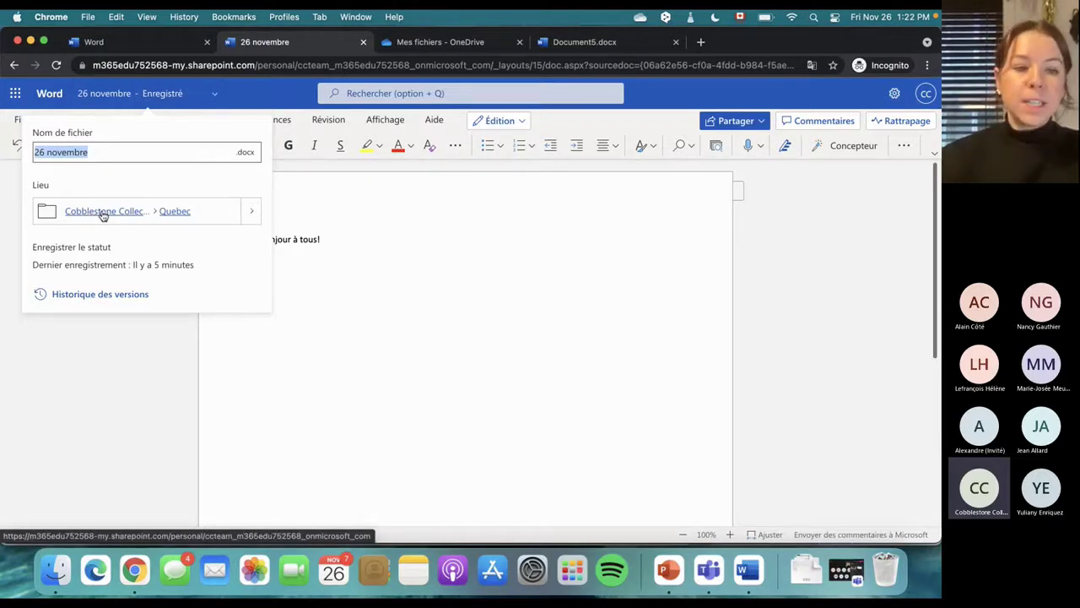
Check the 26 novembre document's location and details, then launch OneDrive in a new tab from the app launcher
click(98, 213)
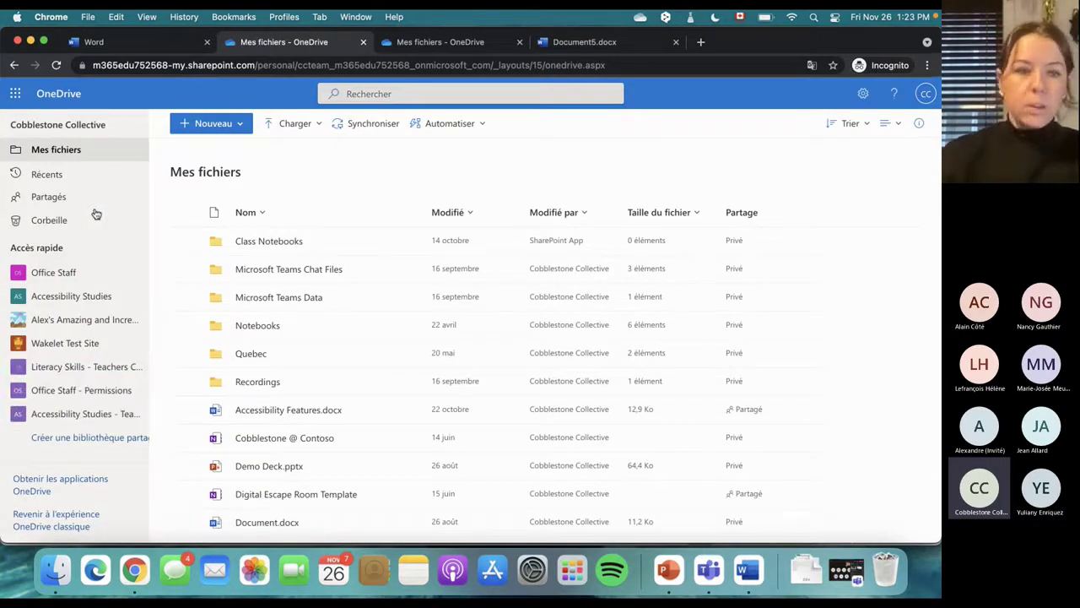
click(15, 65)
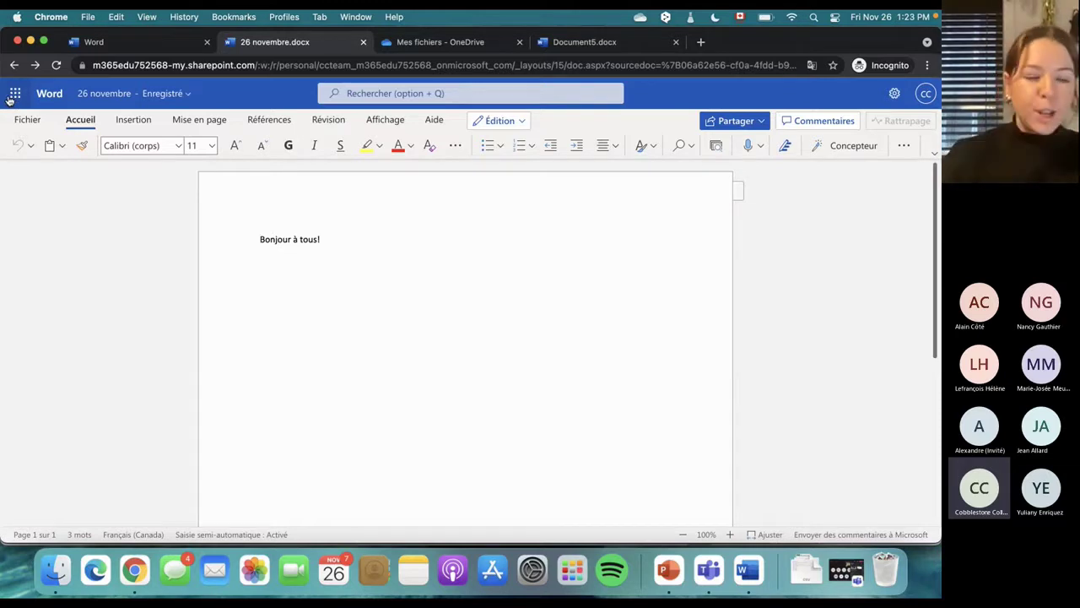
click(17, 93)
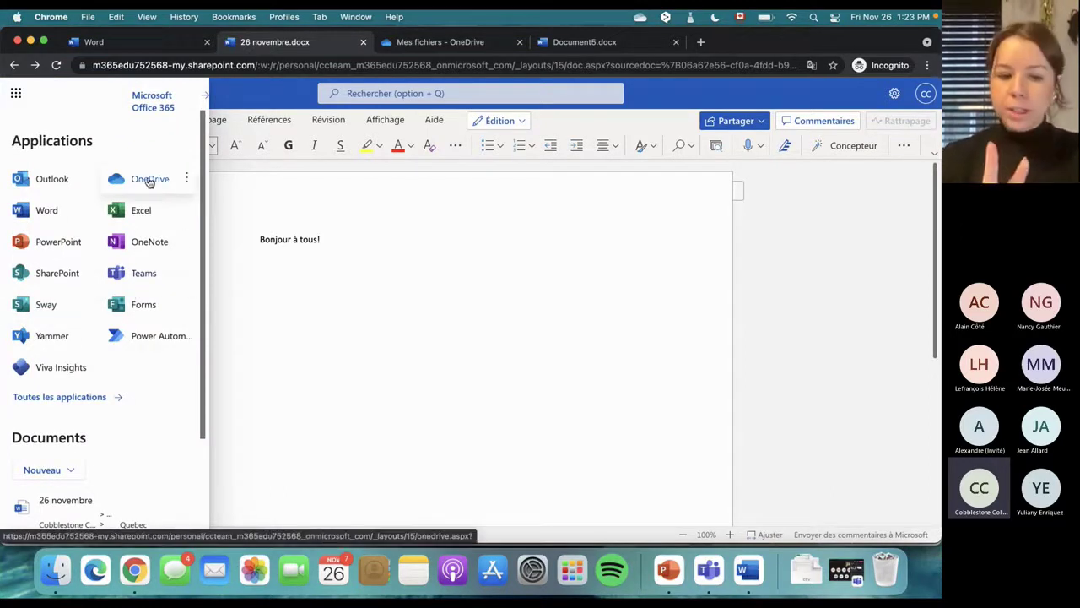
click(336, 327)
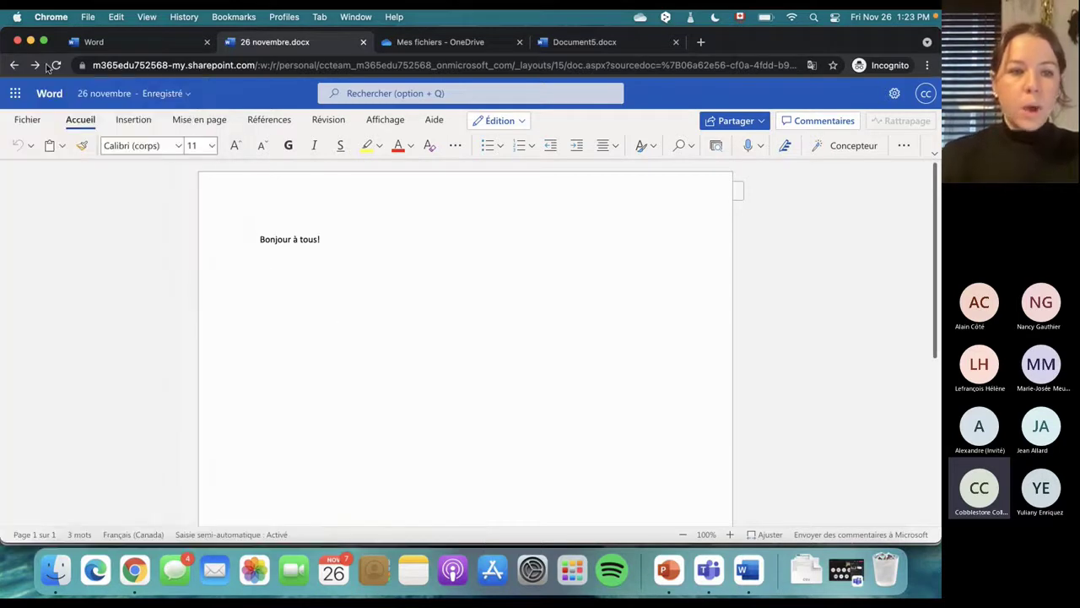
click(163, 99)
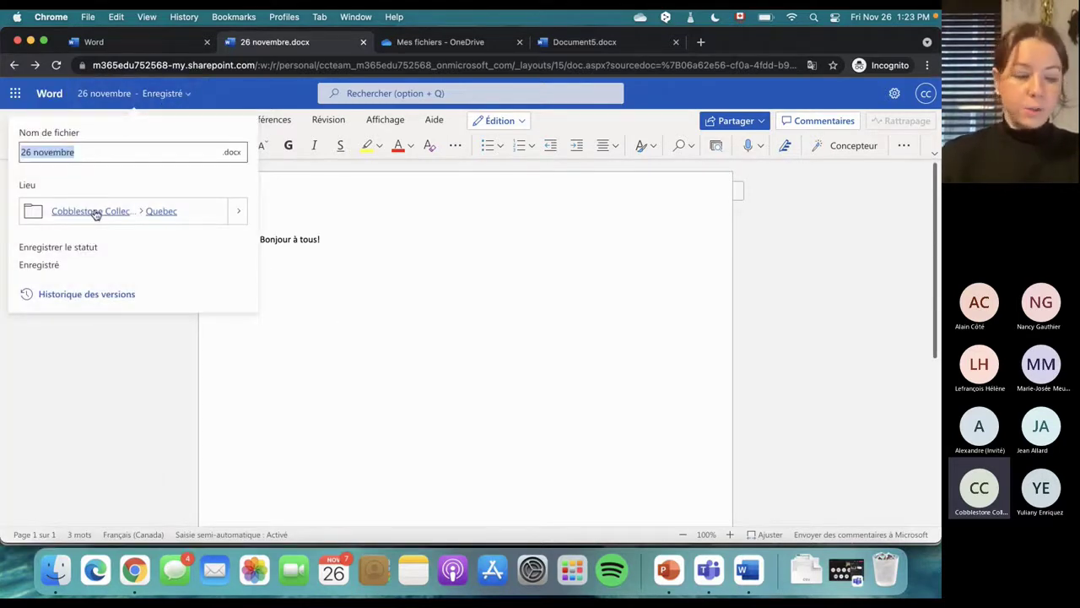
click(17, 95)
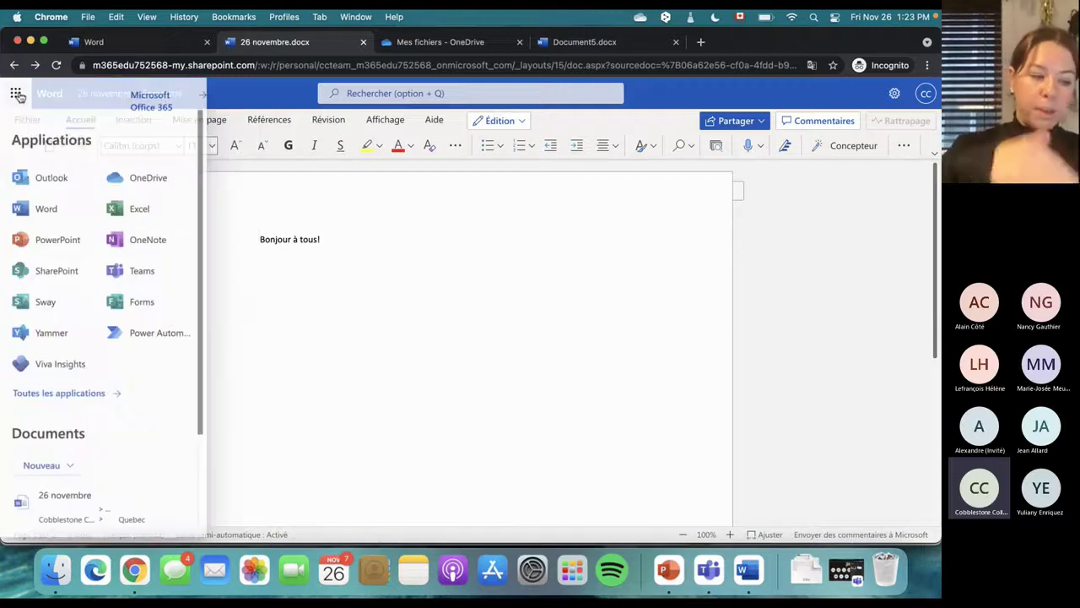
click(140, 184)
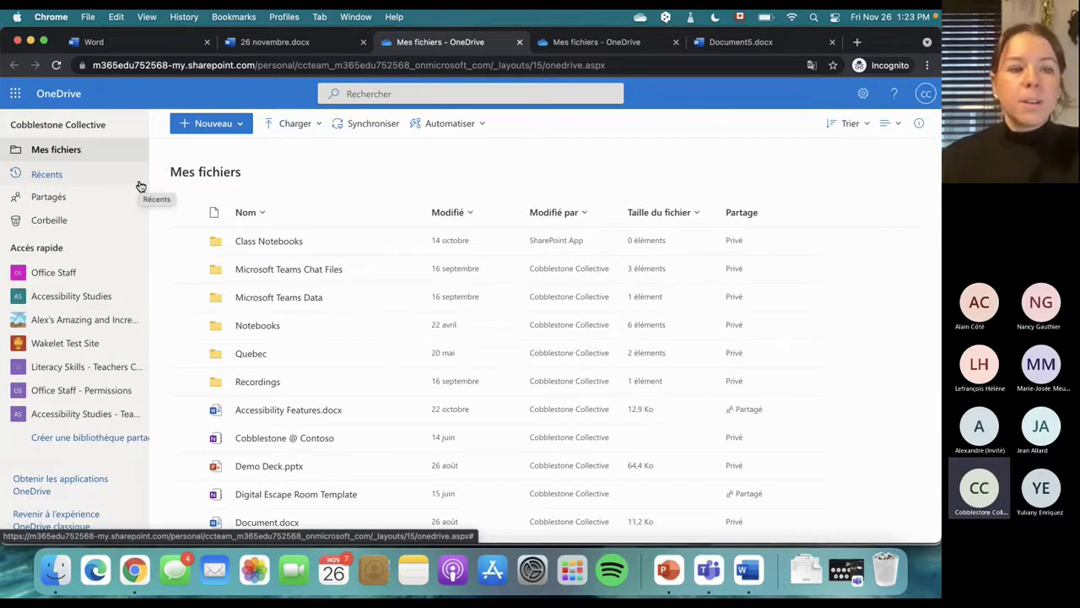
click(416, 94)
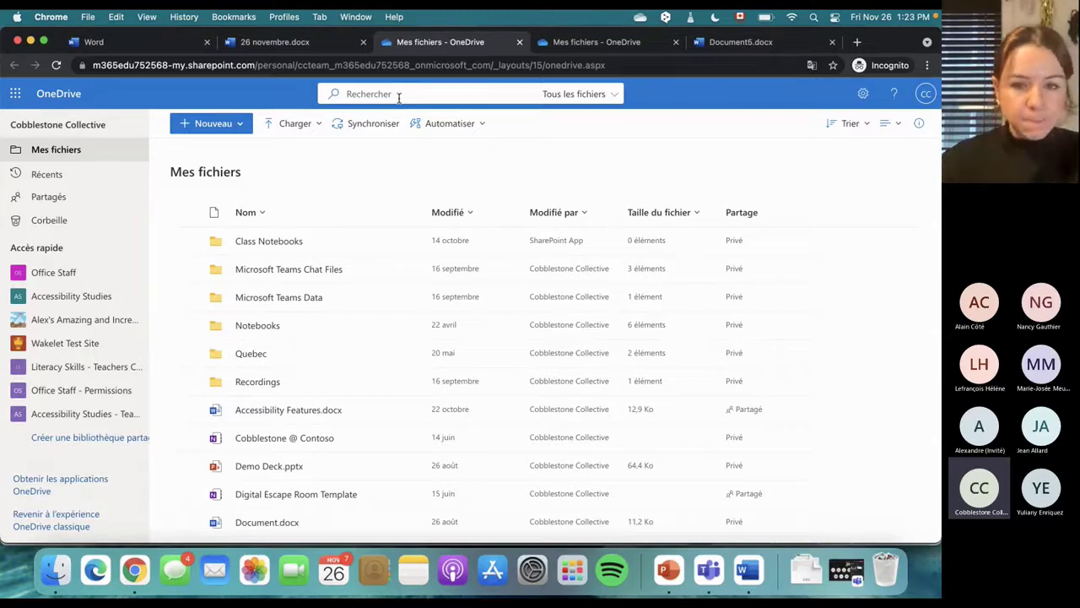
click(597, 94)
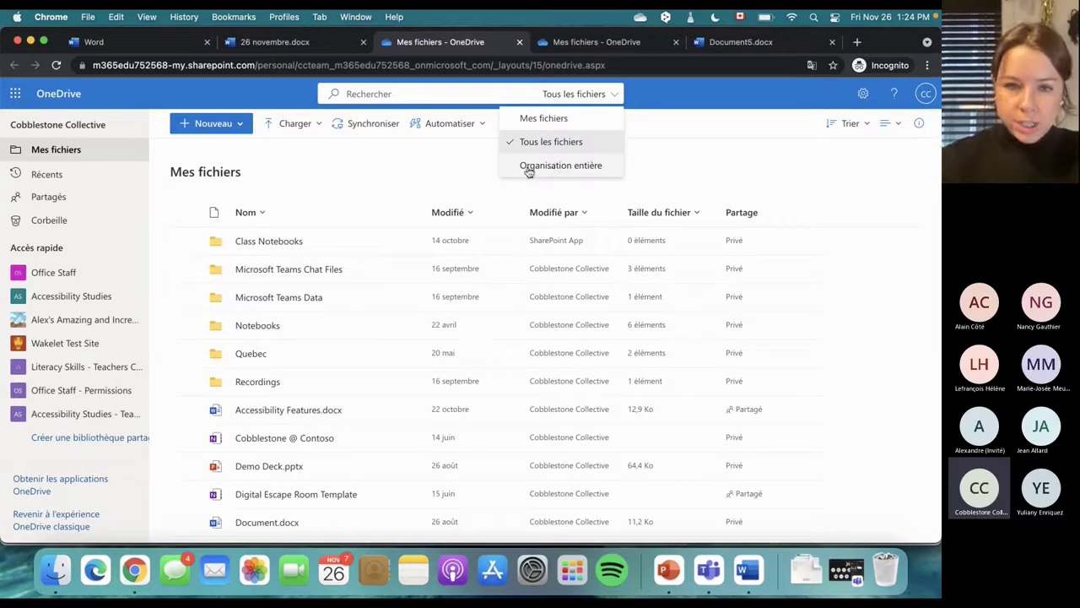
click(439, 171)
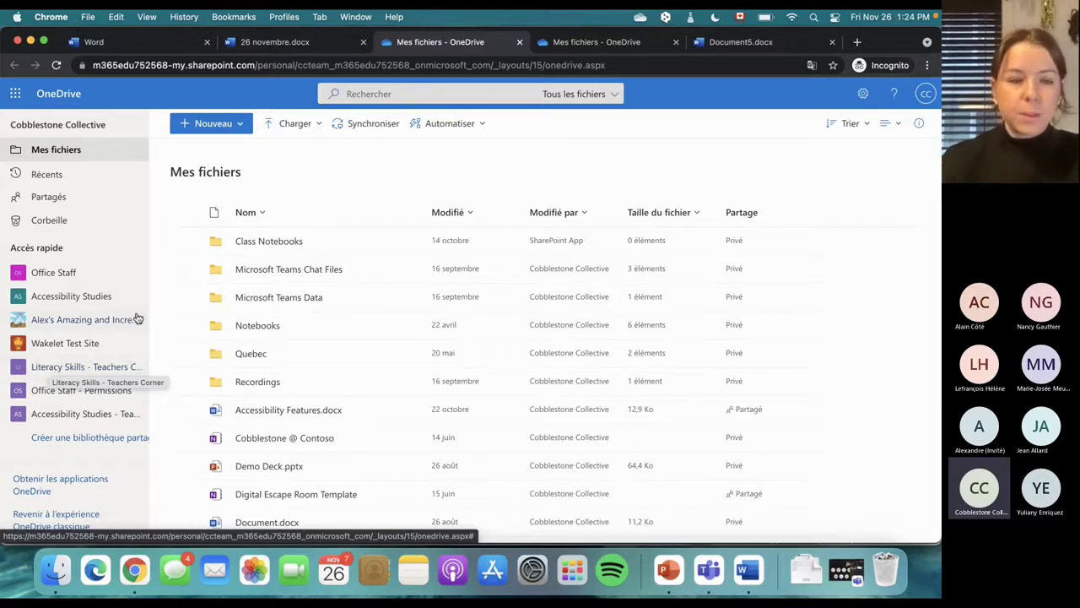
click(241, 124)
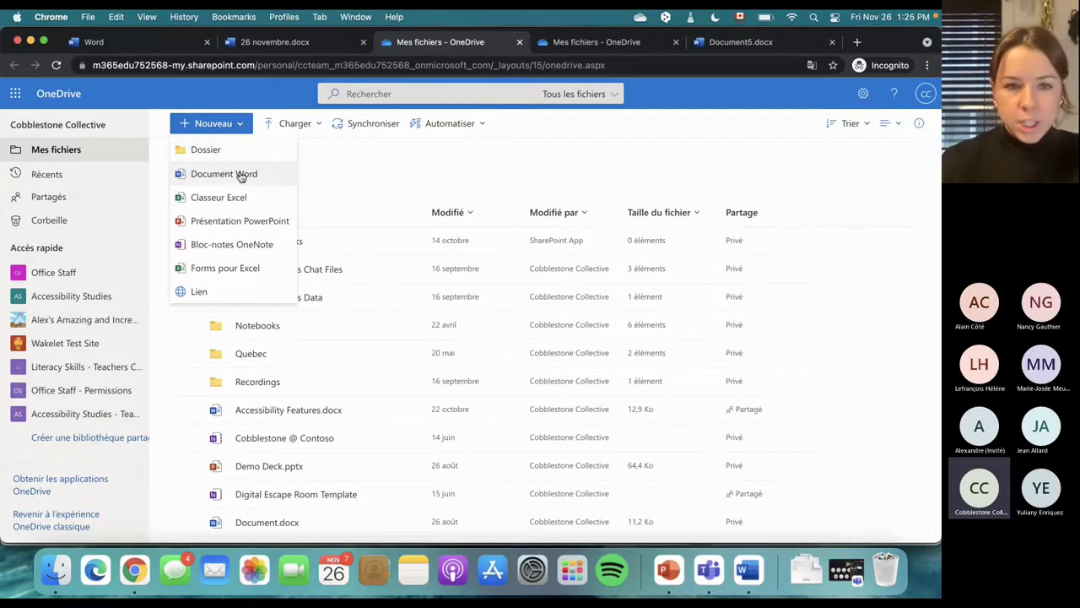
click(344, 151)
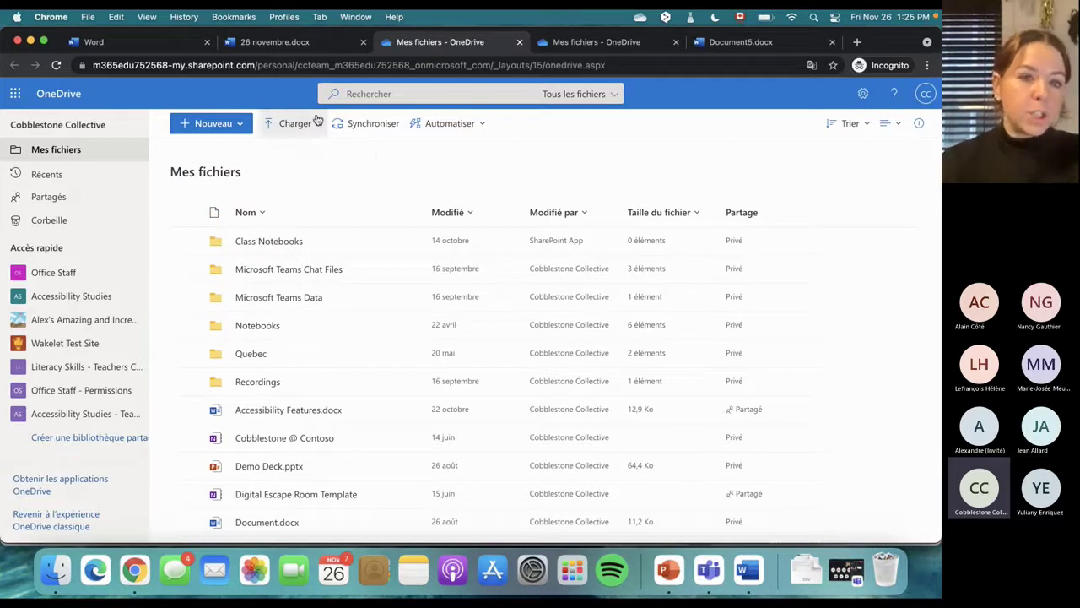
click(317, 120)
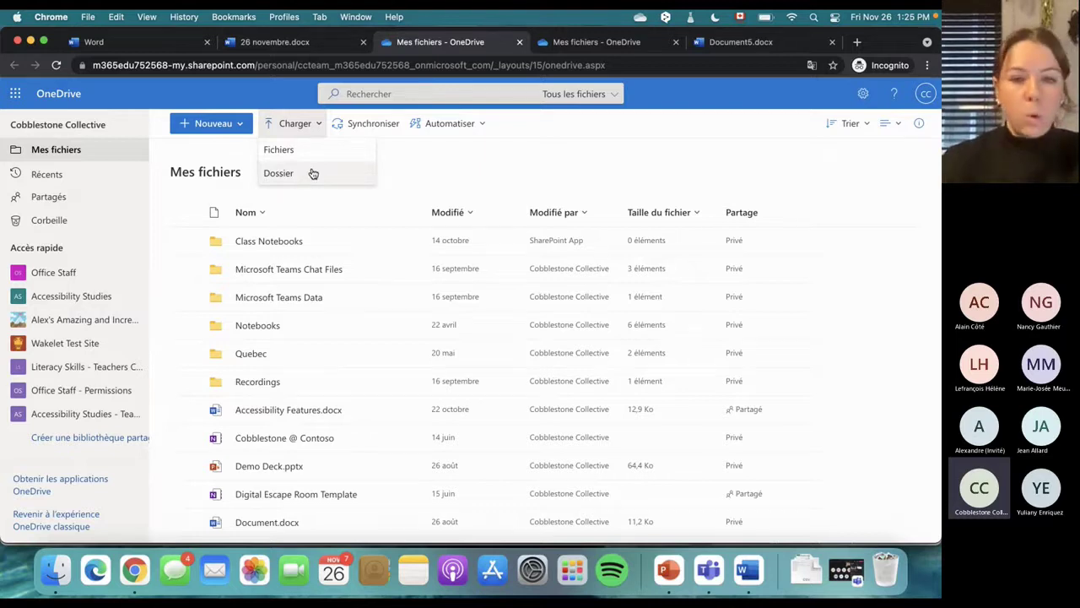
click(422, 176)
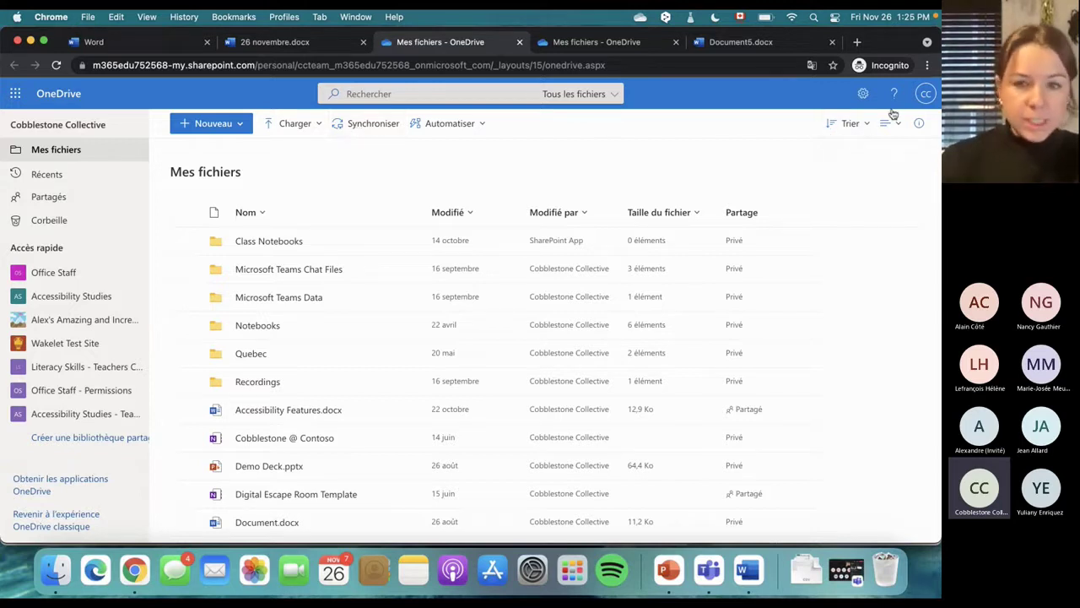
click(865, 126)
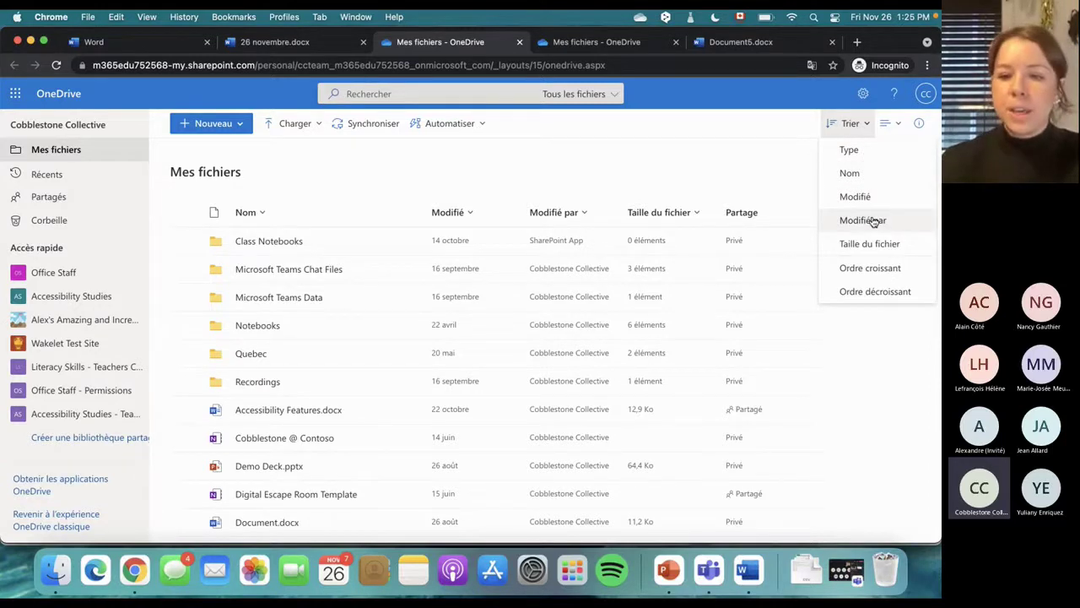
click(897, 125)
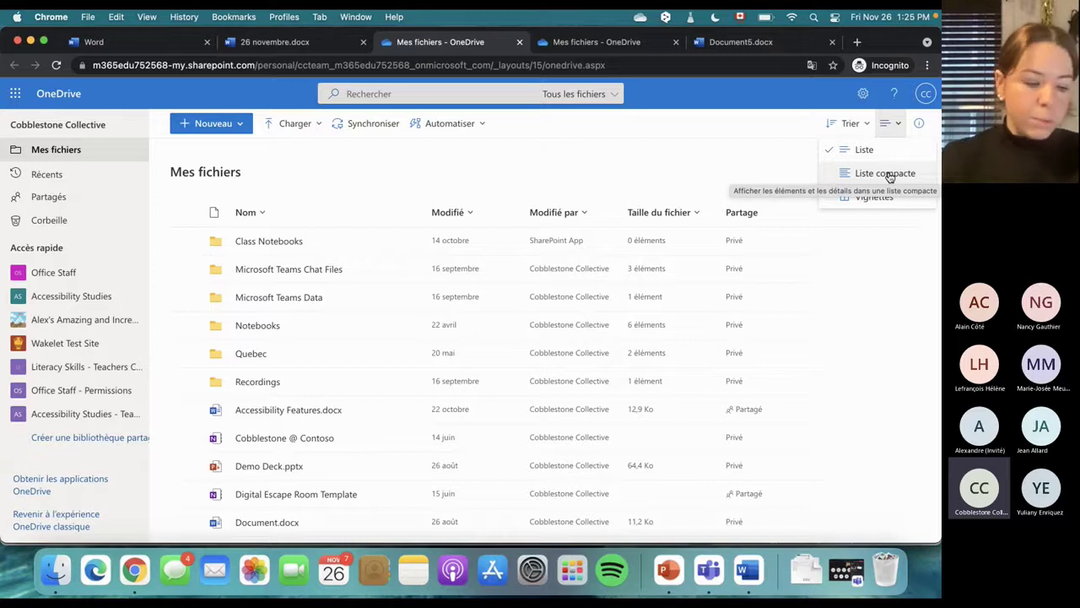
click(705, 172)
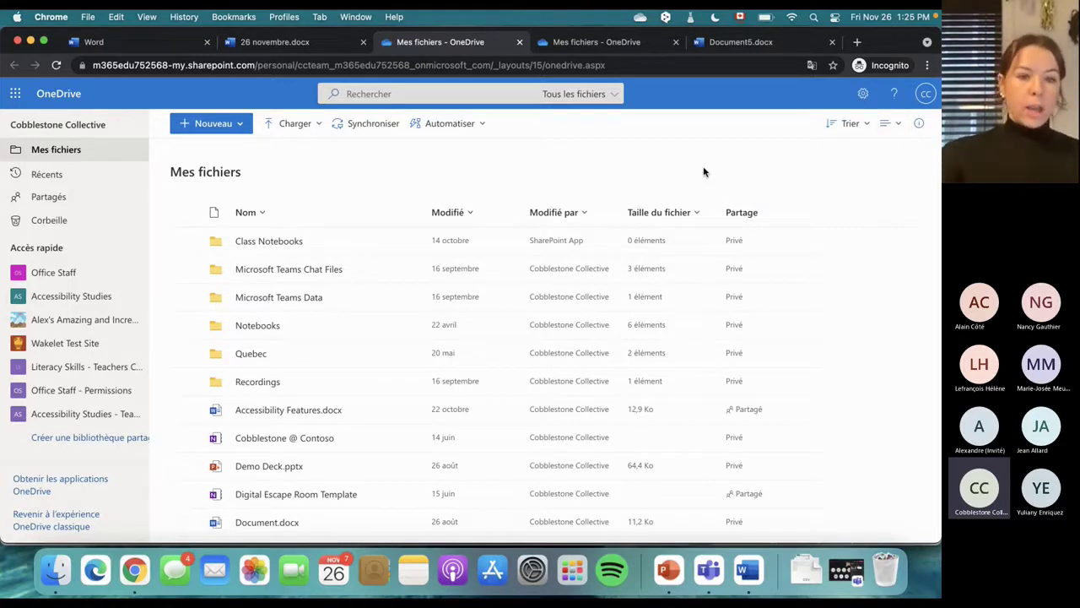
drag(170, 172, 257, 184)
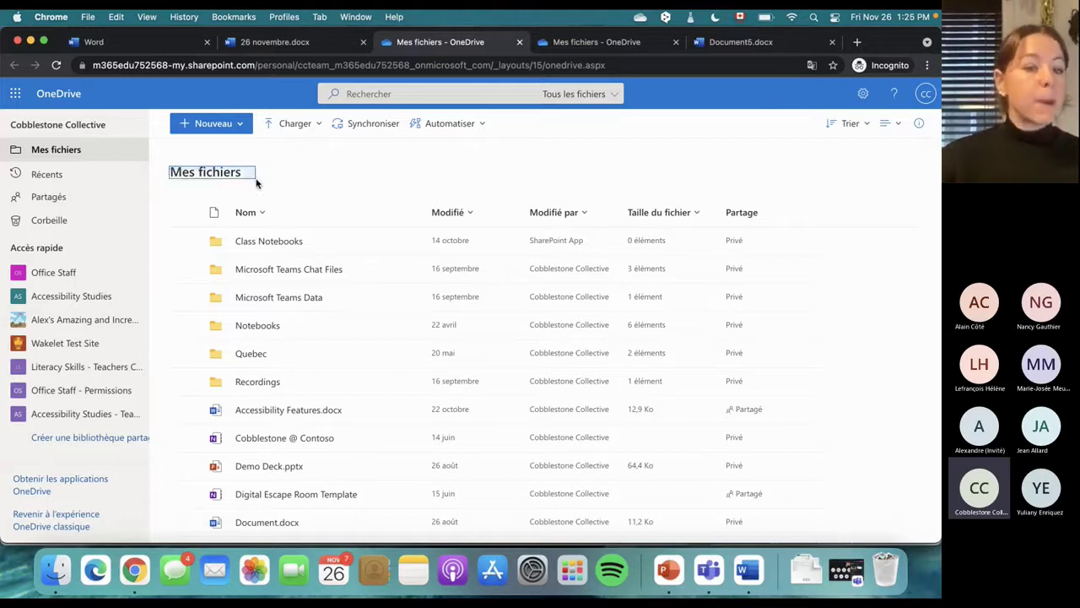
Scroll through Mes fichiers, check Document5.docx's info card, then open the Quebec folder
click(250, 182)
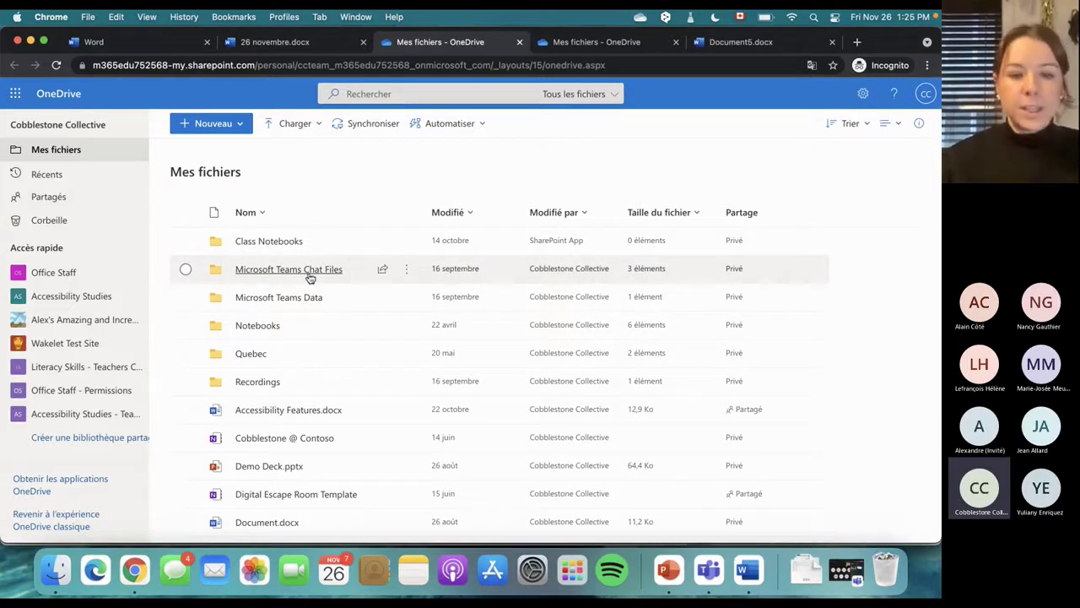
scroll(306, 305, down, 2)
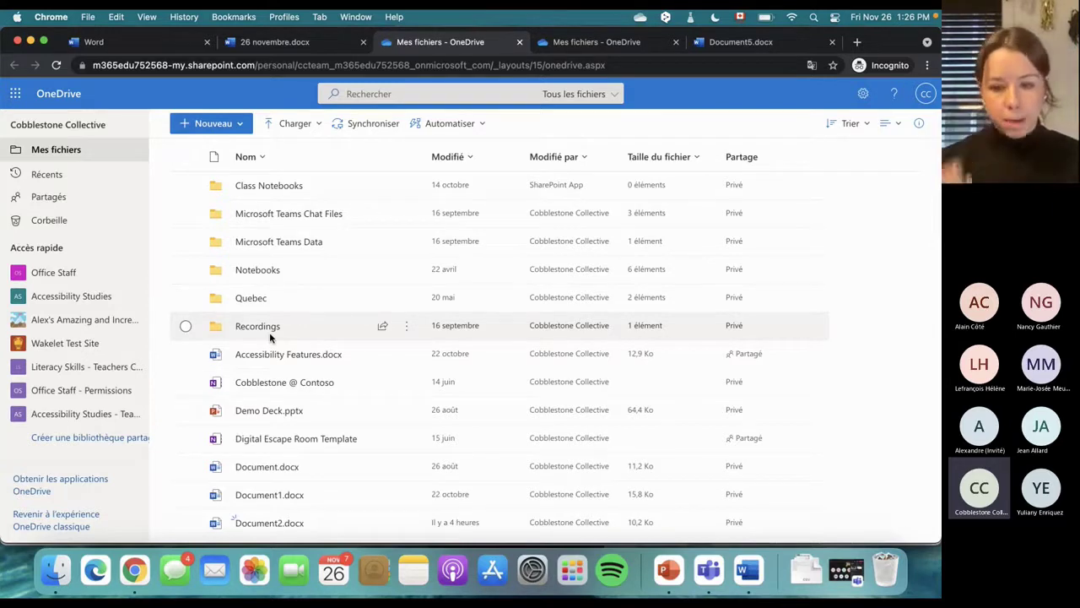
scroll(269, 332, down, 5)
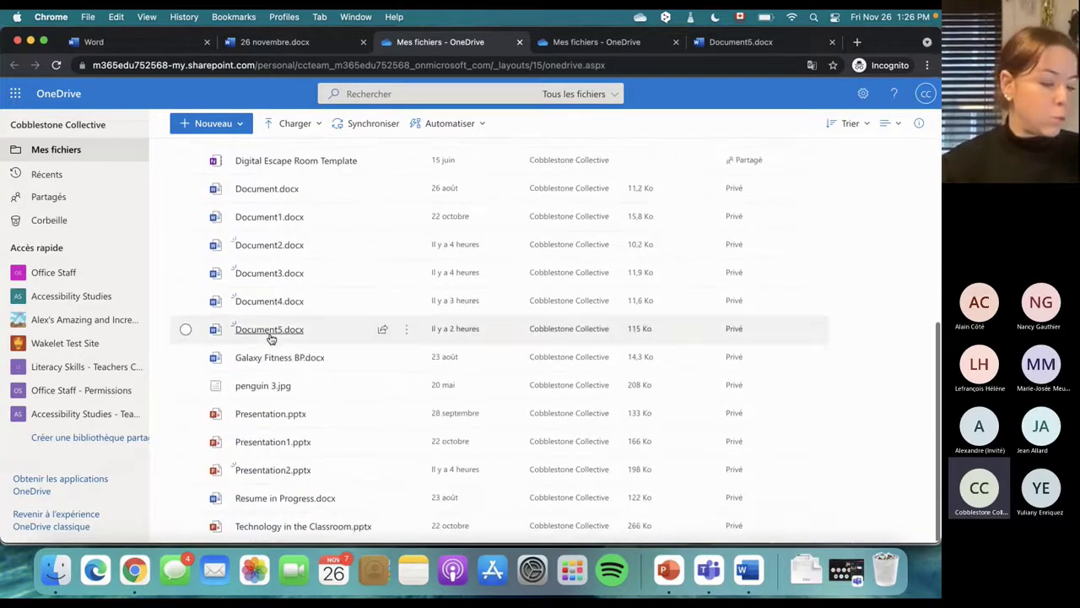
mouse_move(270, 336)
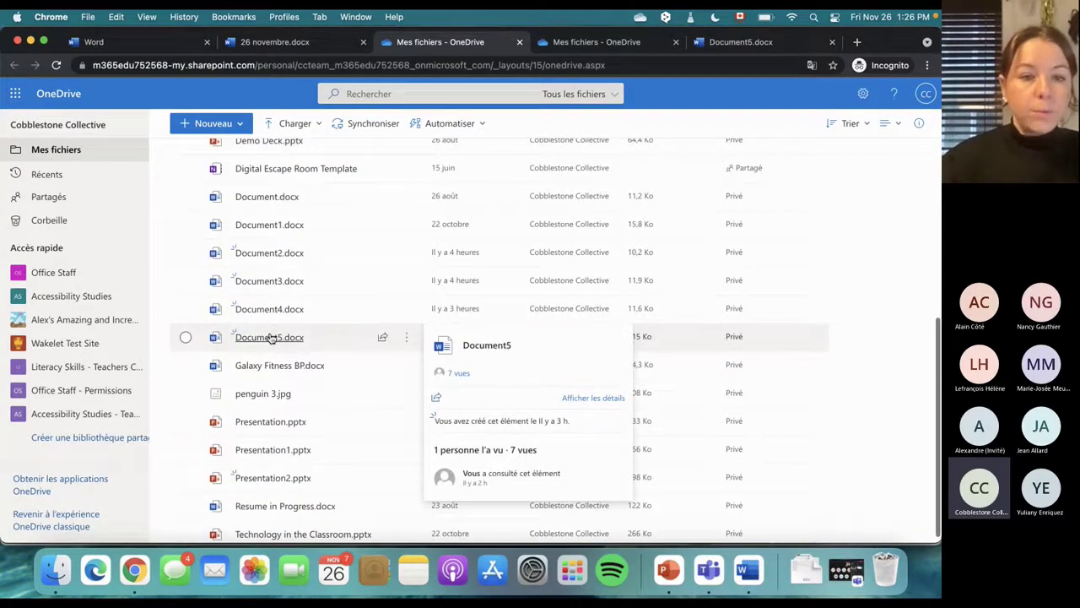
scroll(270, 337, up, 4)
scroll(281, 351, up, 2)
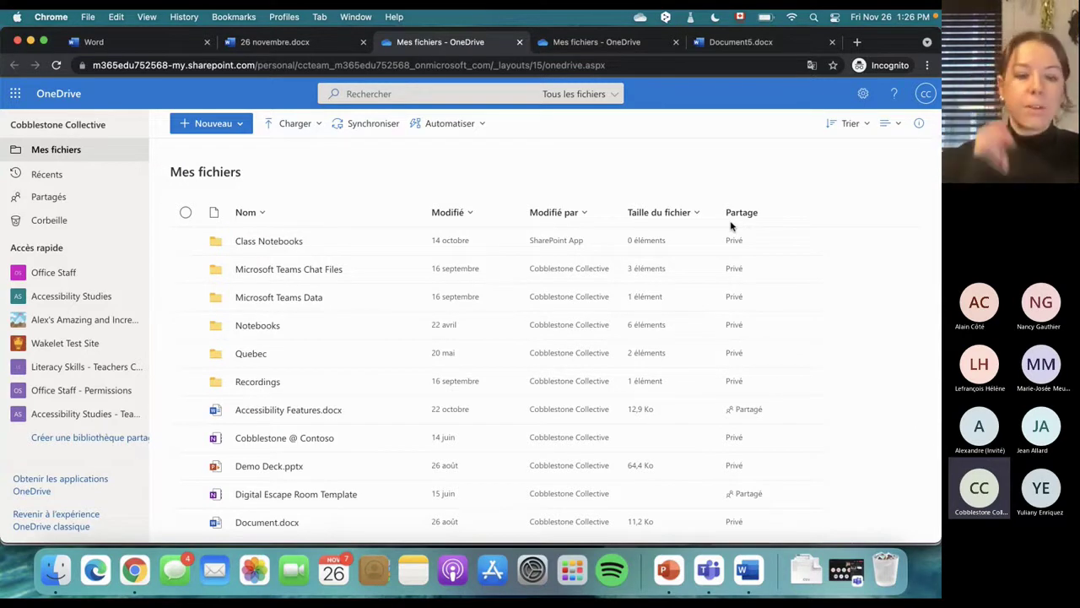
scroll(731, 226, down, 2)
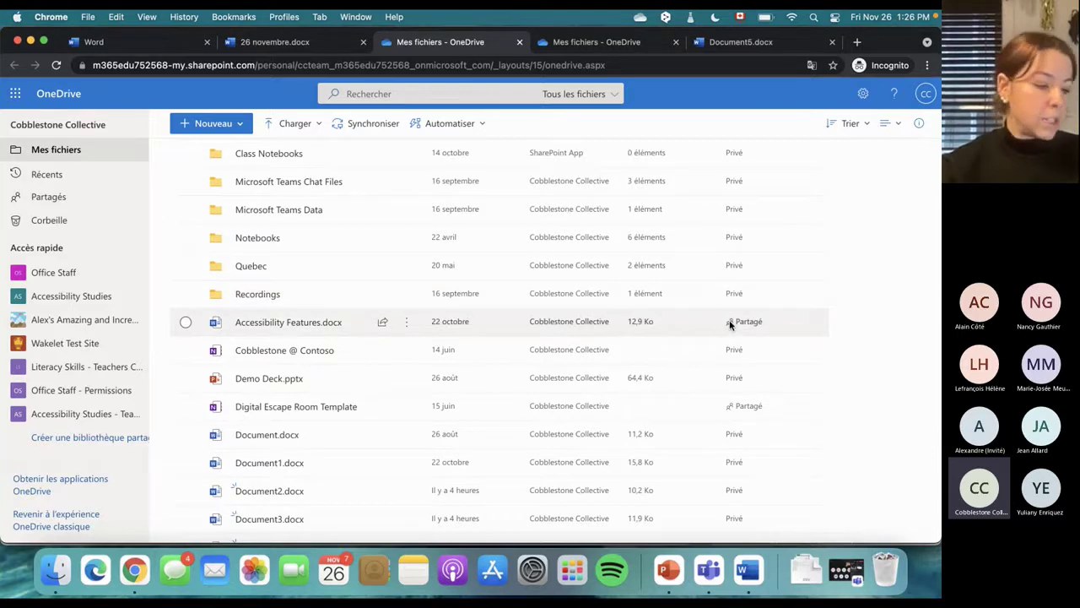
scroll(731, 326, down, 5)
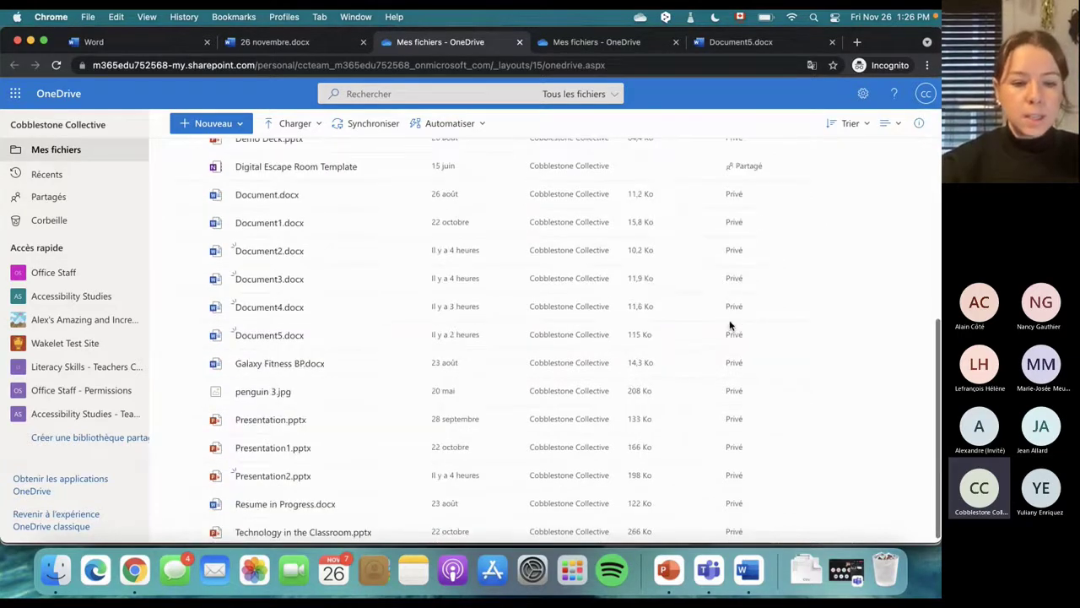
scroll(384, 434, up, 6)
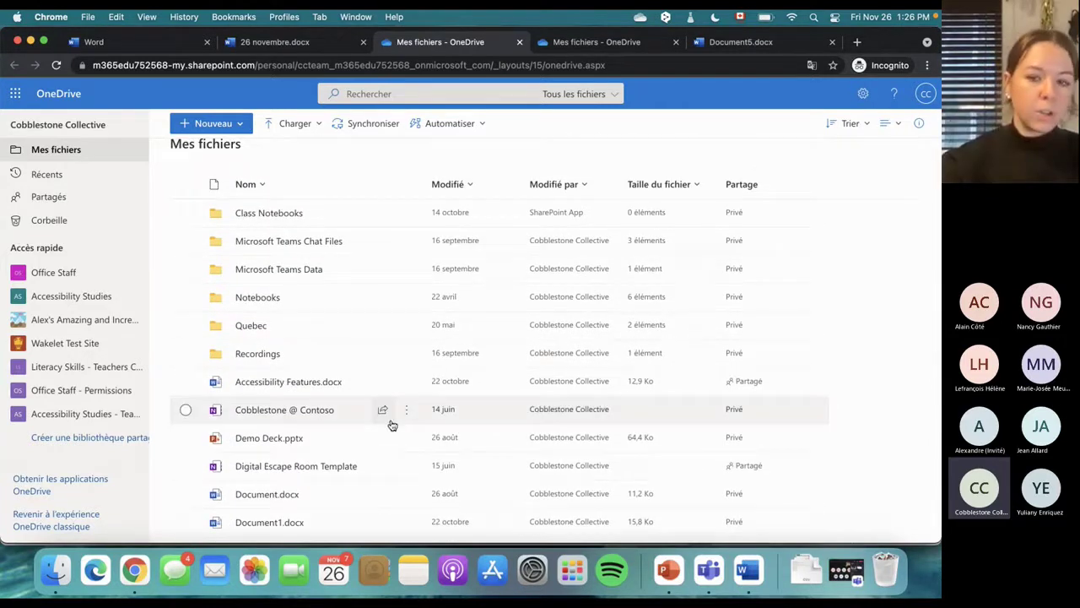
click(249, 326)
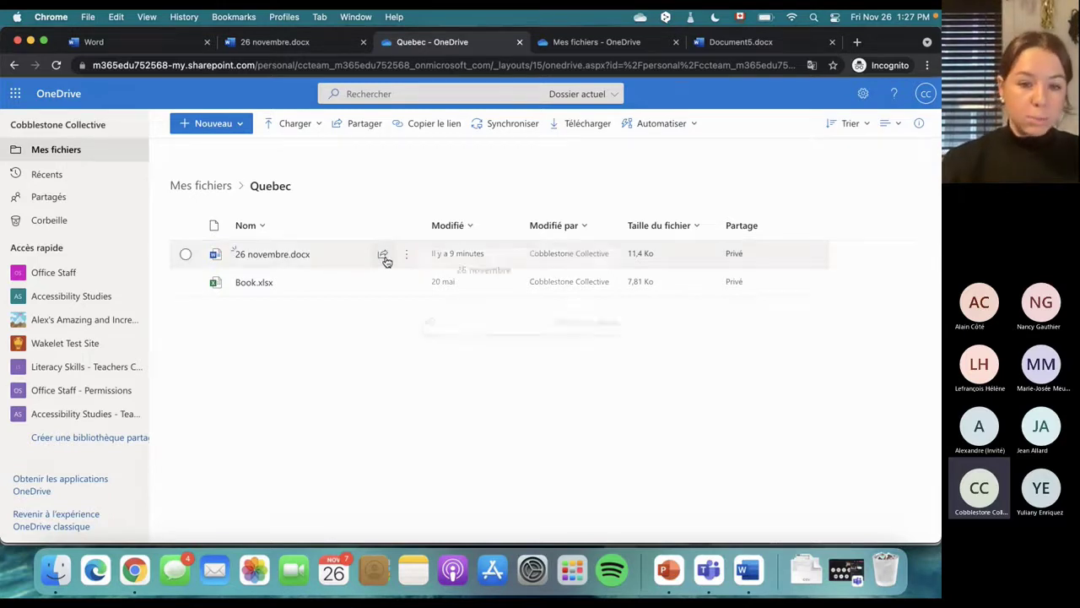
Look over the sharing options for 26 novembre.docx, then close the send-link dialog, leaving it Privé
click(384, 256)
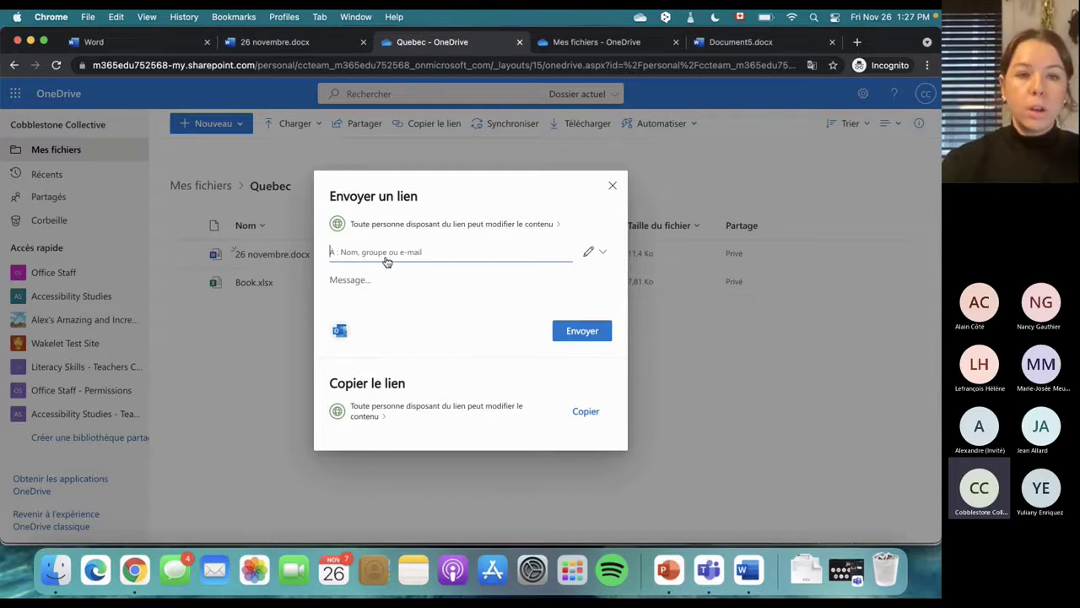
click(295, 47)
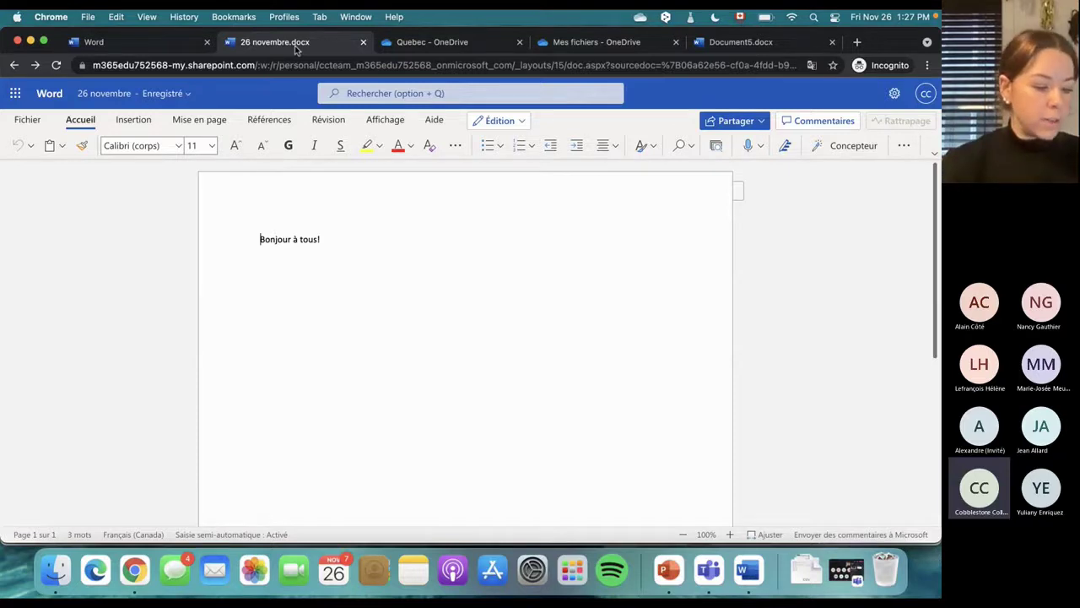
click(737, 122)
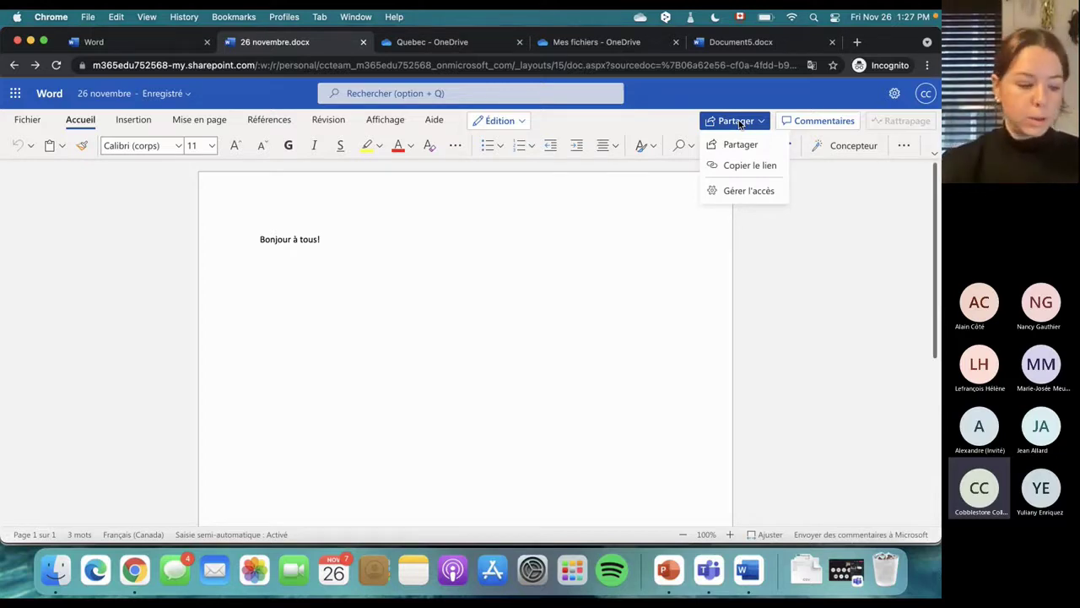
click(448, 44)
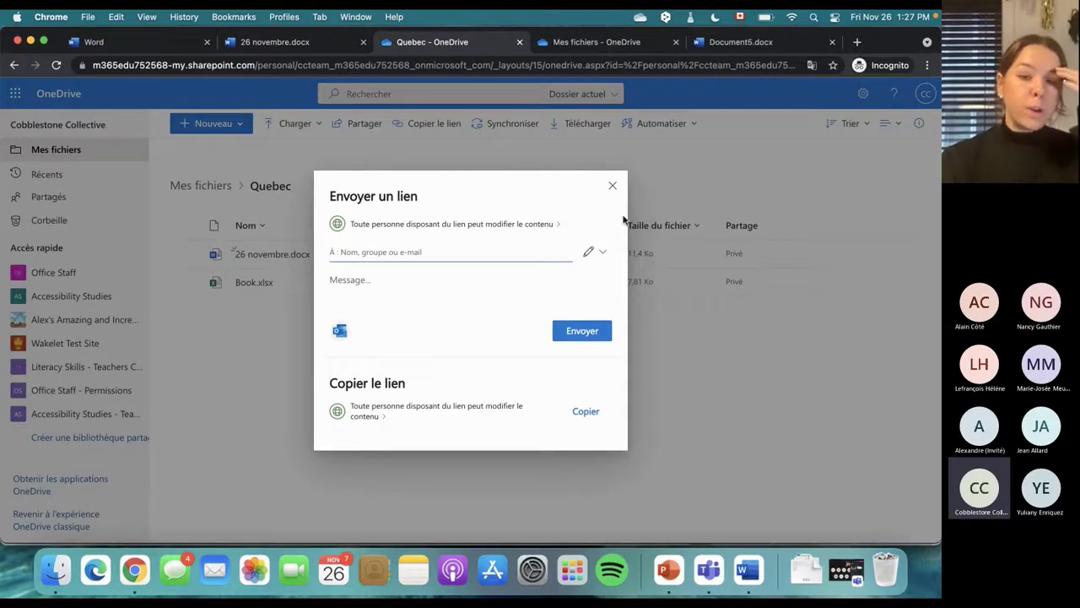
click(612, 185)
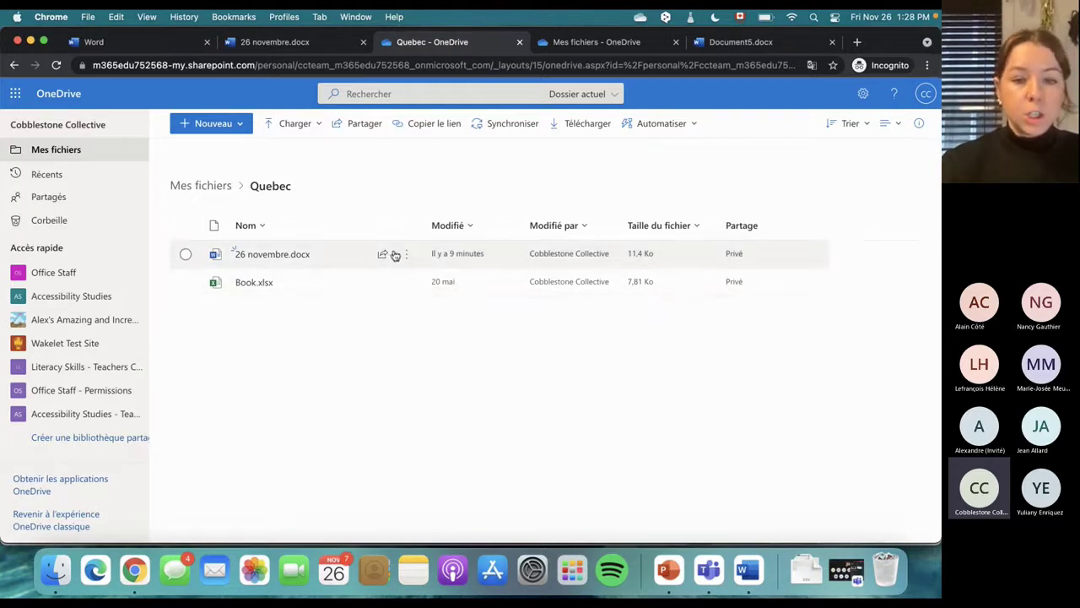
Bring up the Envoyer un lien dialog for 26 novembre.docx, where anyone with the link can edit
click(187, 254)
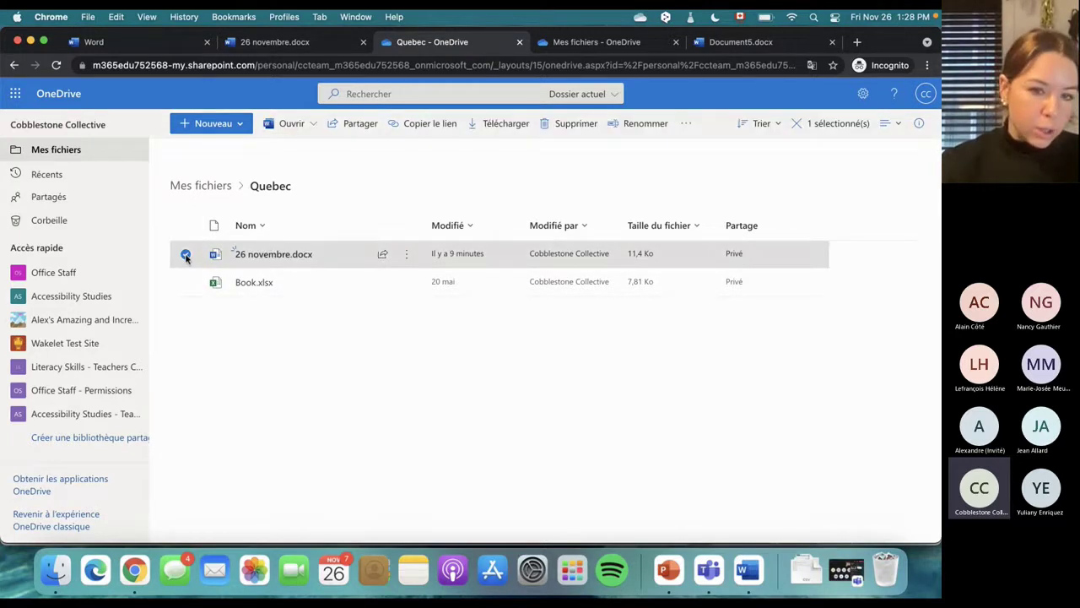
click(338, 184)
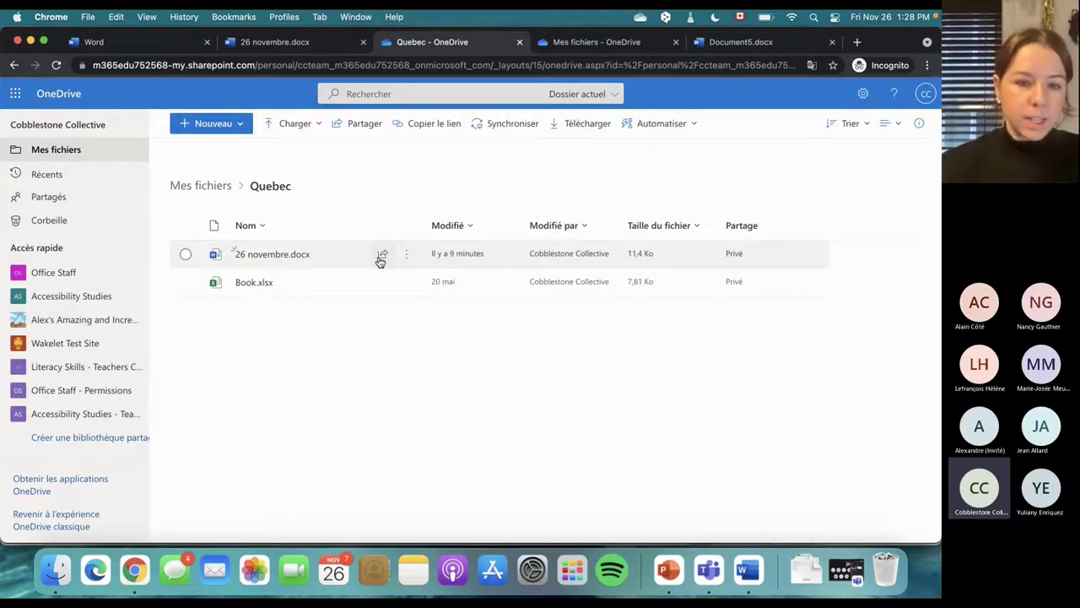
click(382, 255)
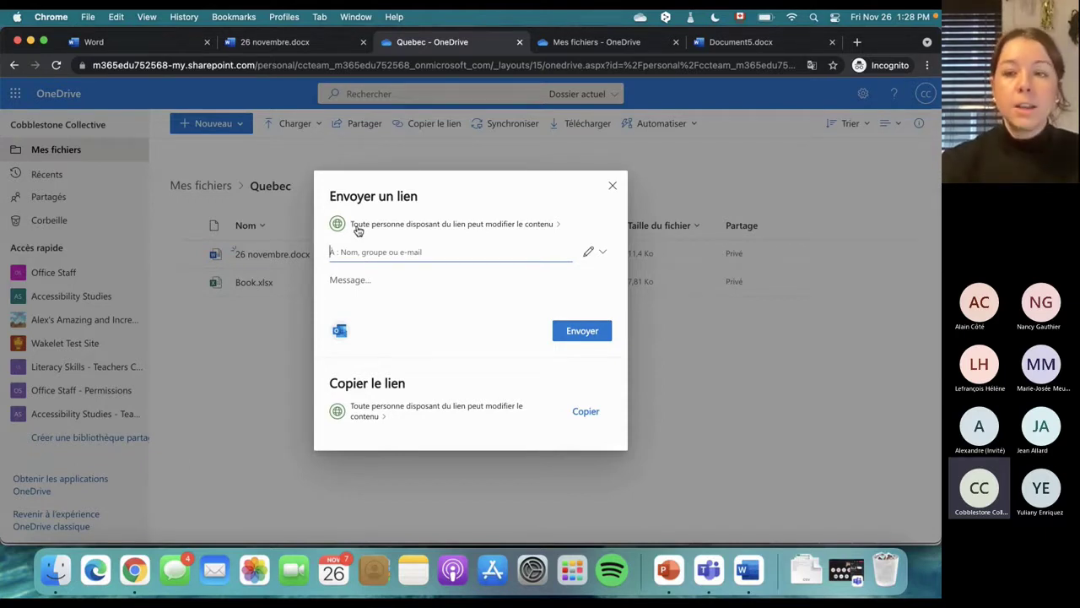
Try the Contoso and anyone-with-the-link audiences in Paramètres du lien, closing twice without applying
click(363, 228)
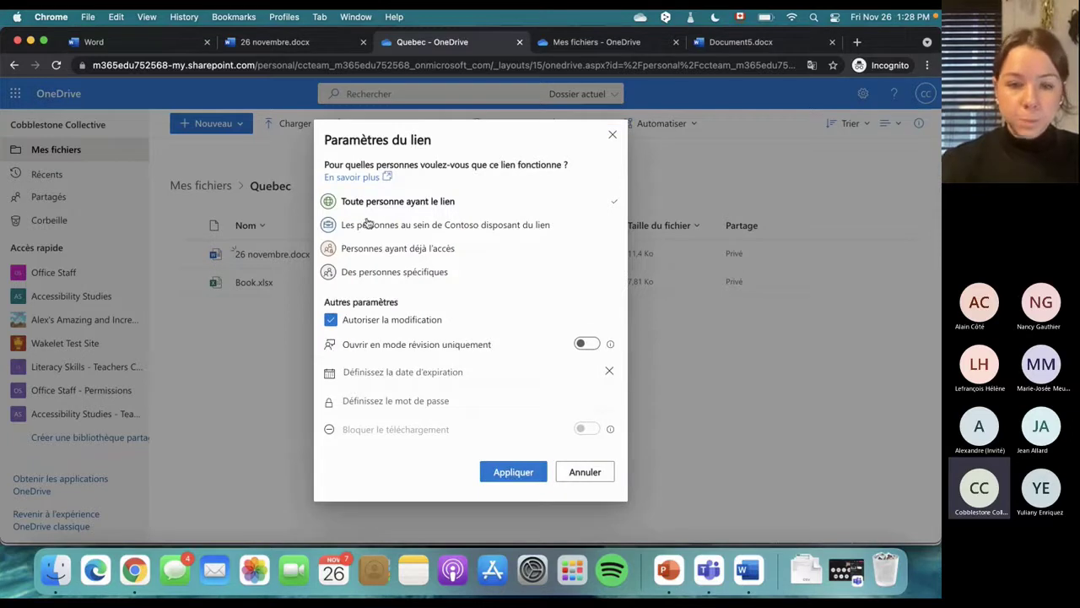
click(411, 227)
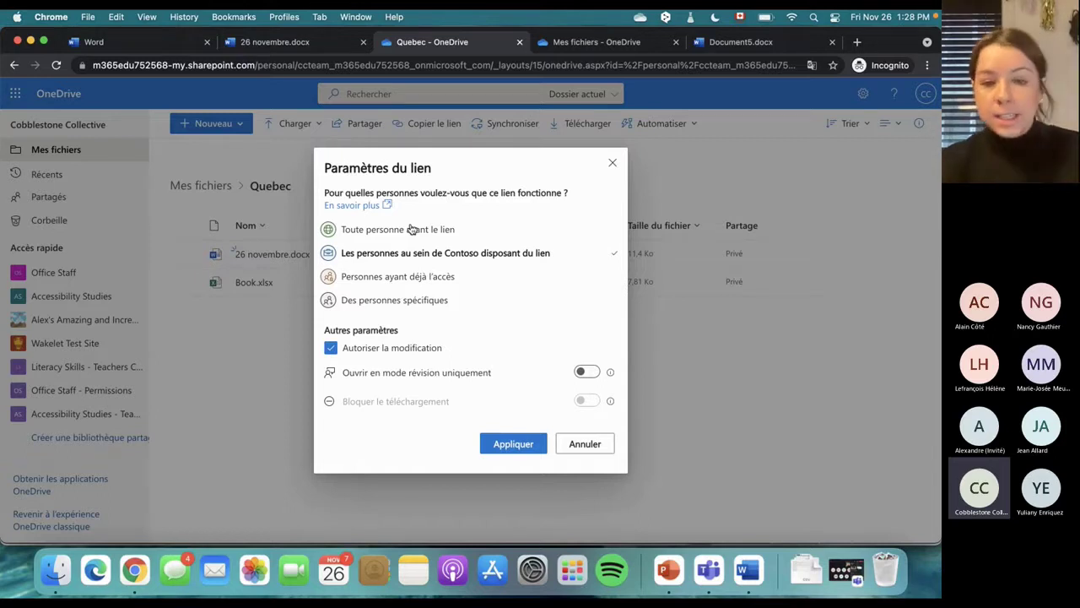
click(411, 229)
click(611, 136)
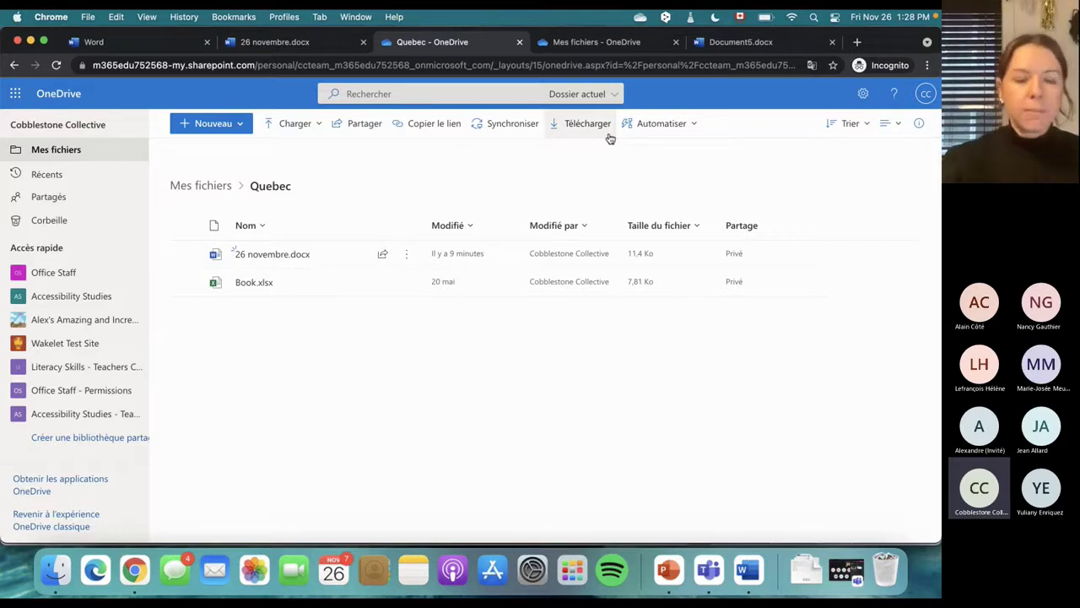
click(383, 253)
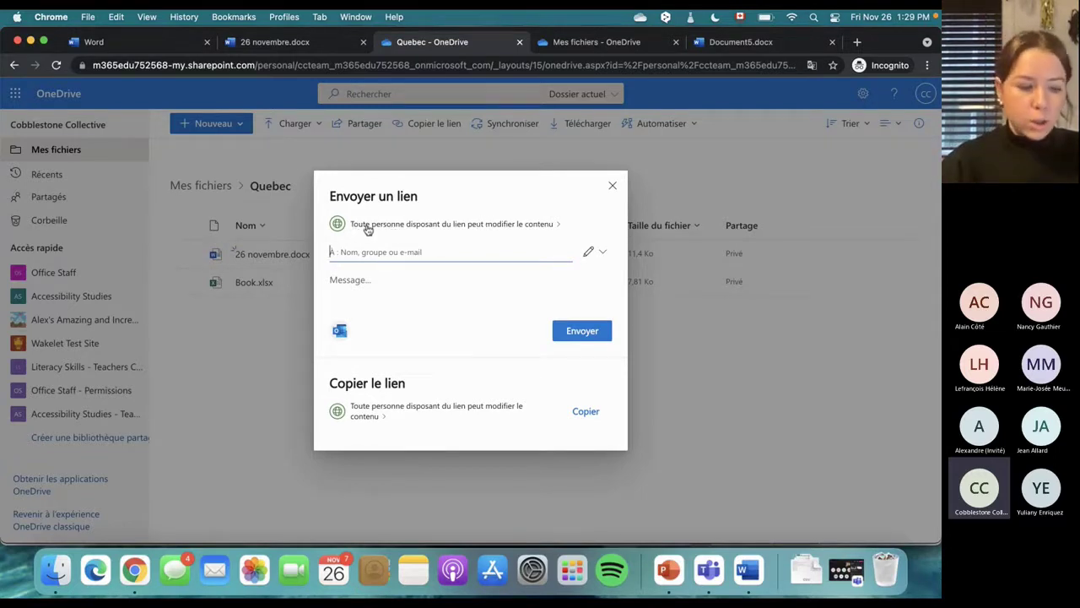
click(429, 227)
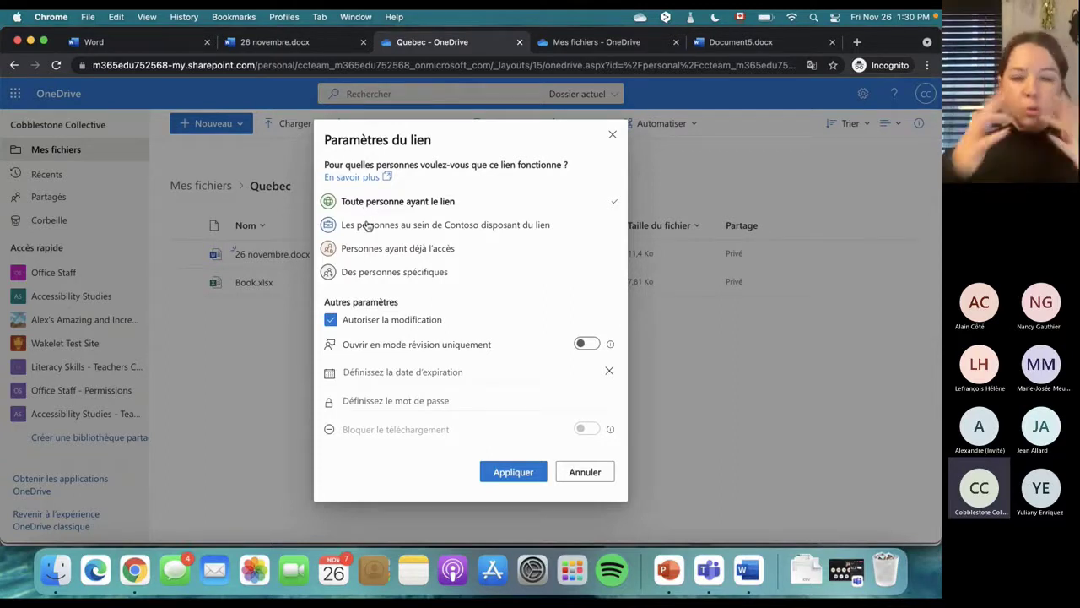
click(612, 135)
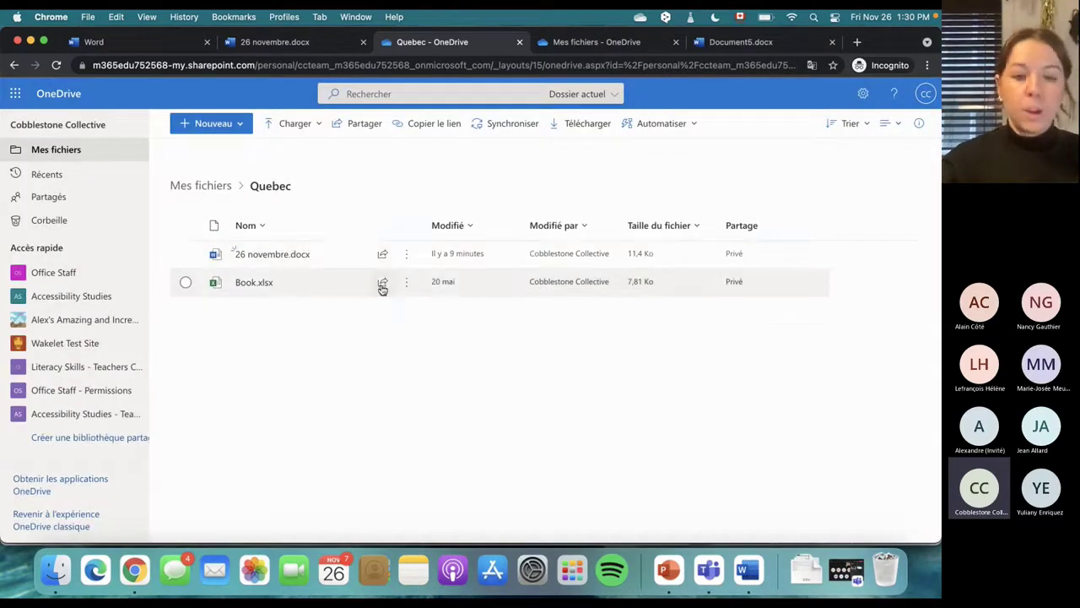
Reopen Paramètres du lien for 26 novembre.docx from its share icon
mouse_move(376, 256)
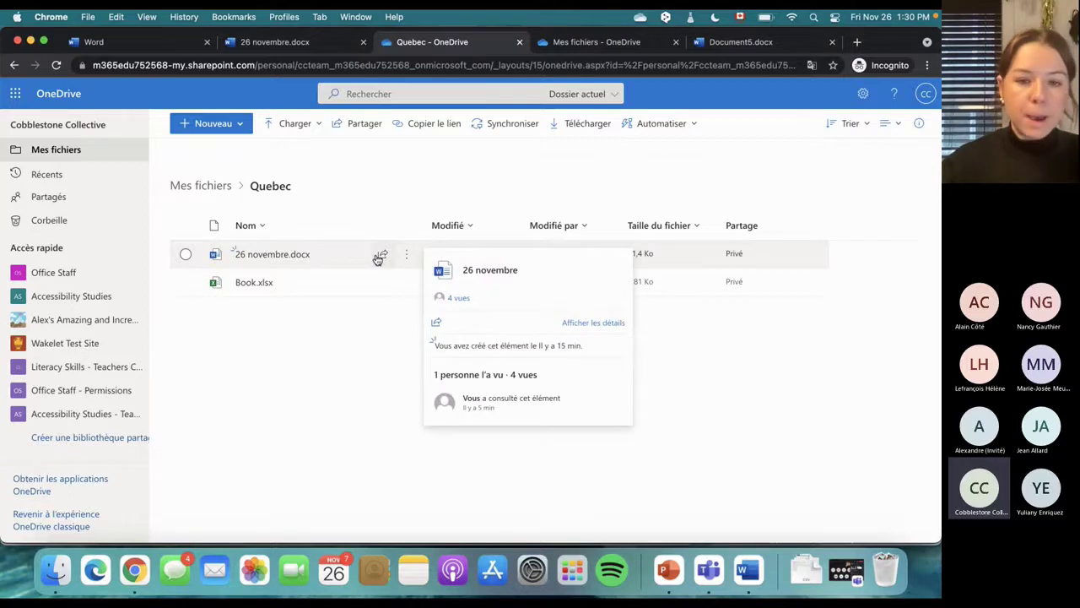
click(384, 256)
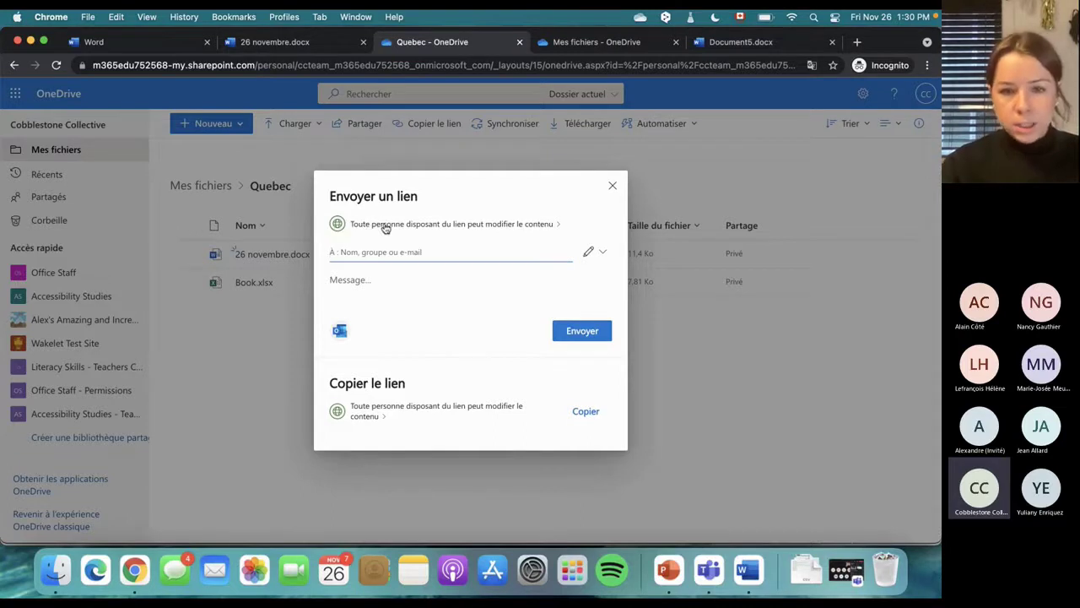
click(414, 226)
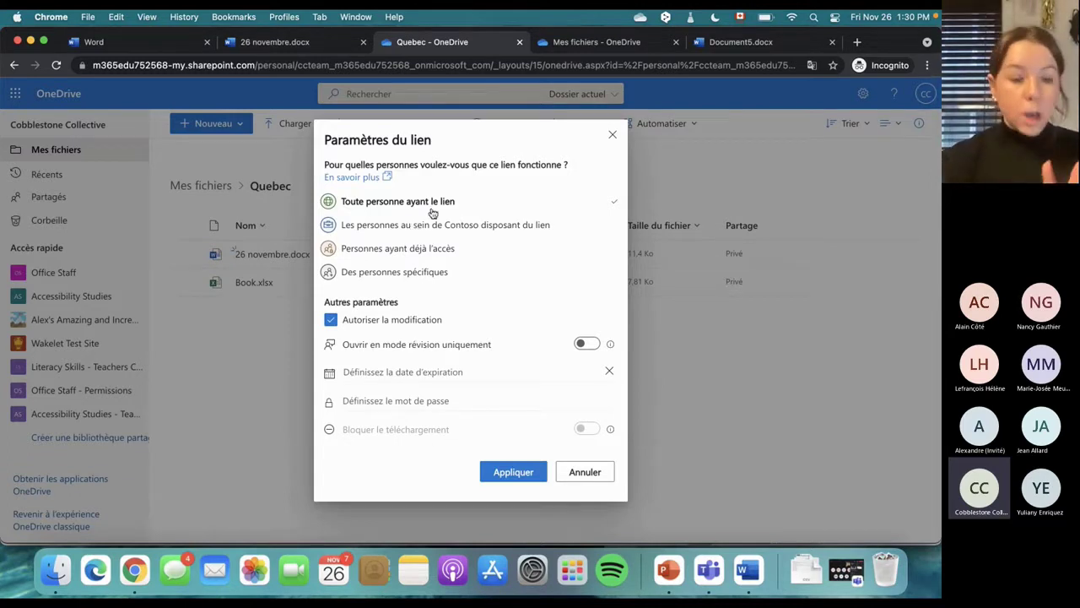
Cycle through the link audience options, finishing on Les personnes au sein de Contoso disposant du lien
click(366, 228)
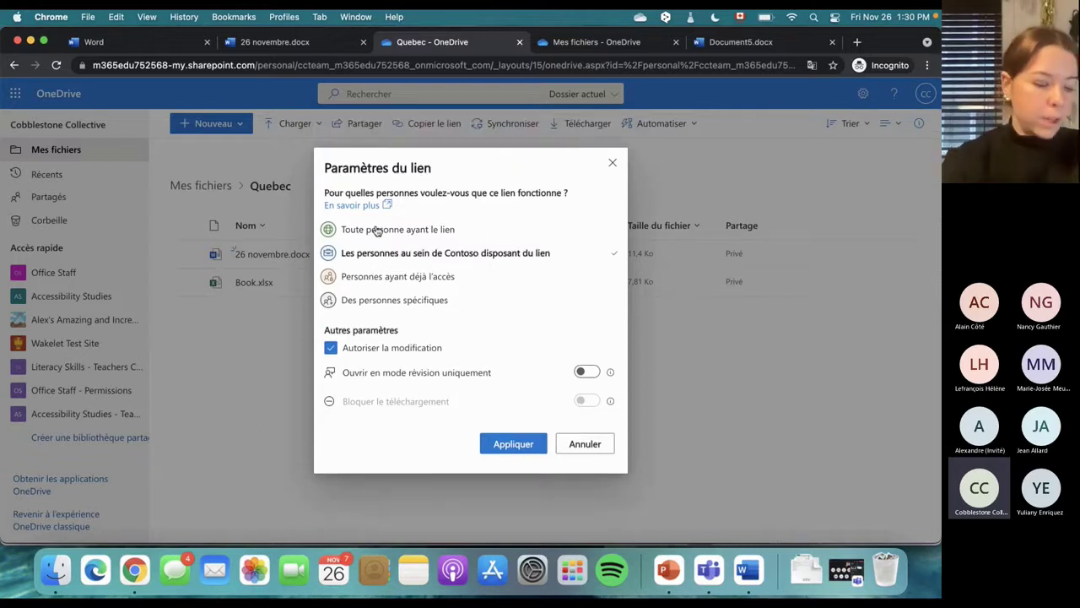
click(382, 277)
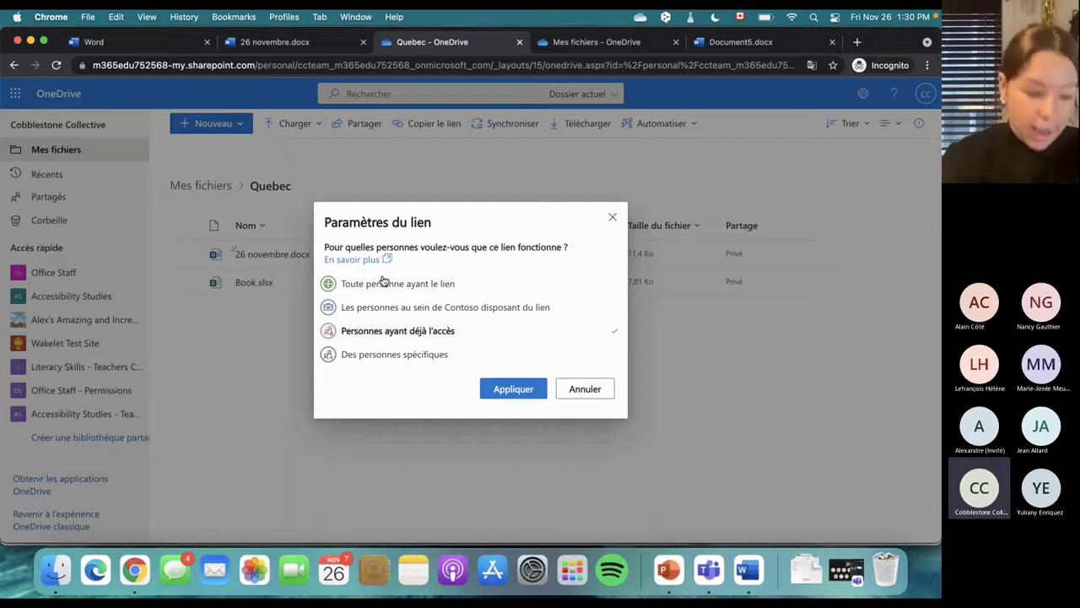
click(362, 355)
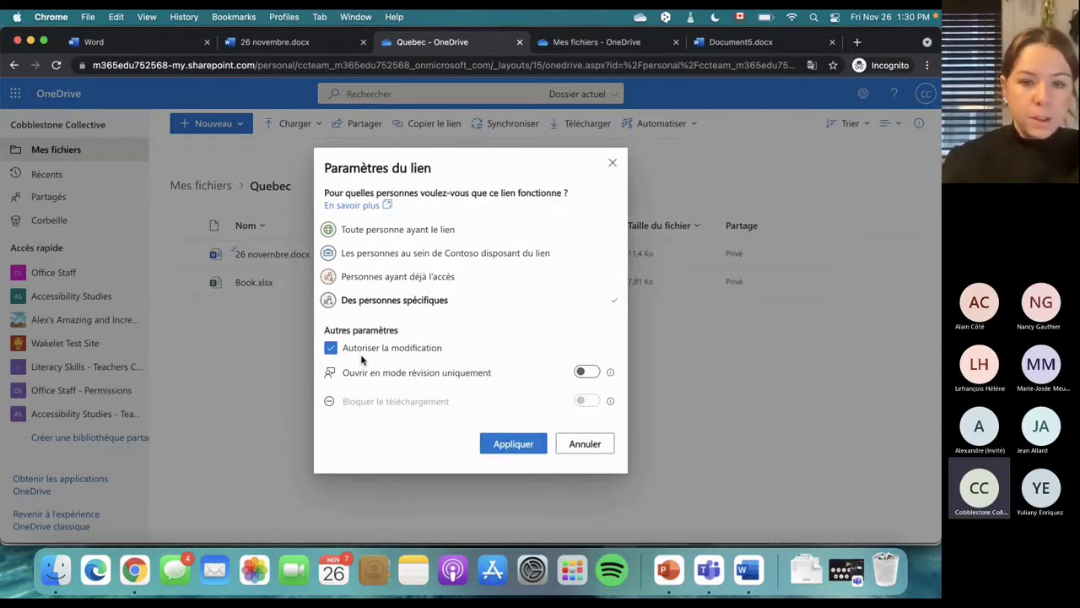
click(436, 254)
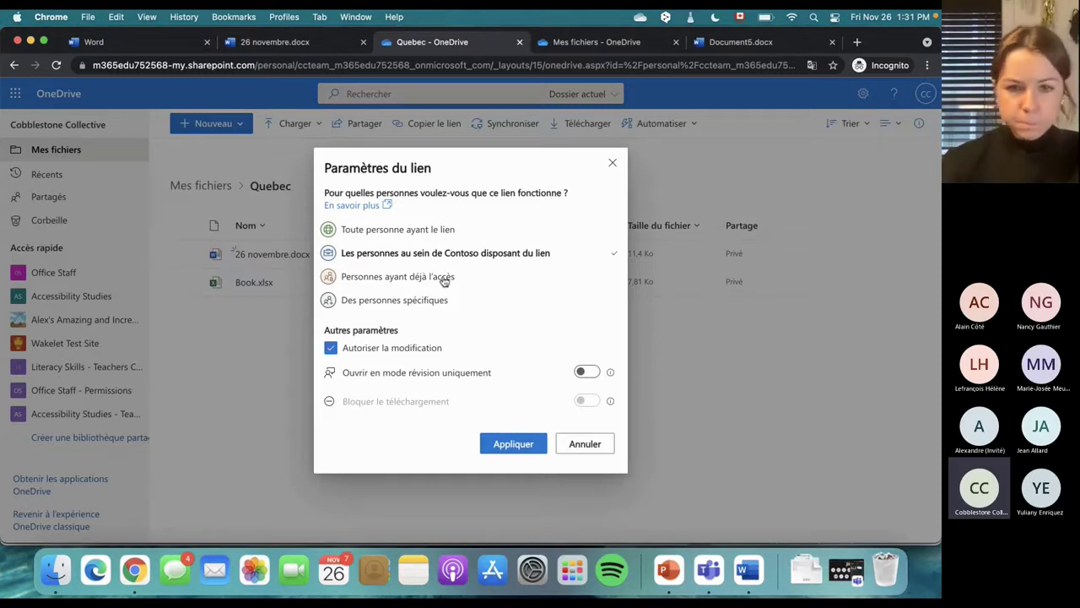
click(441, 279)
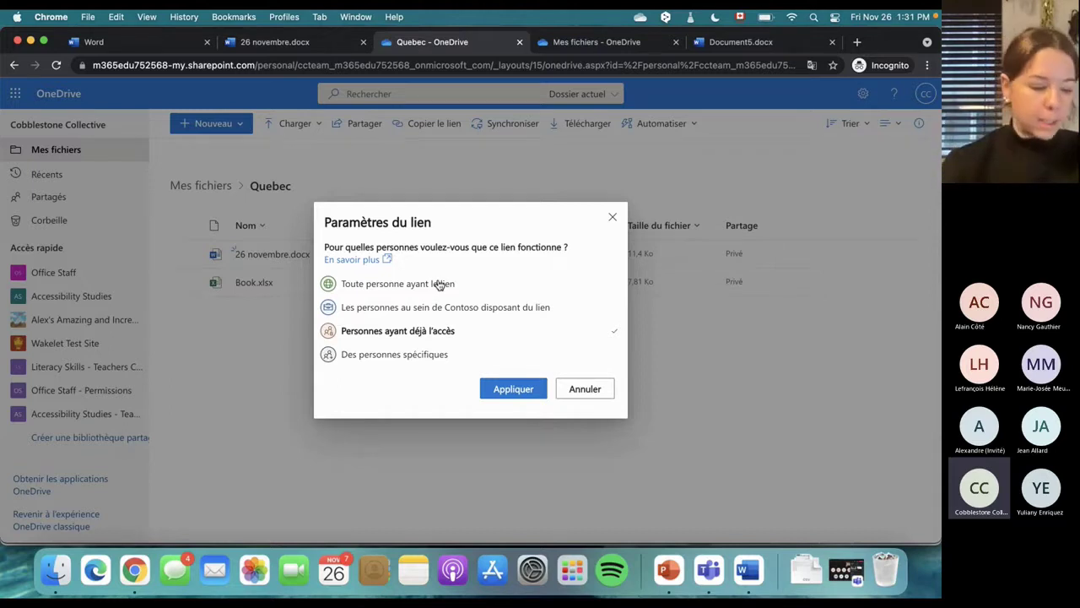
click(413, 353)
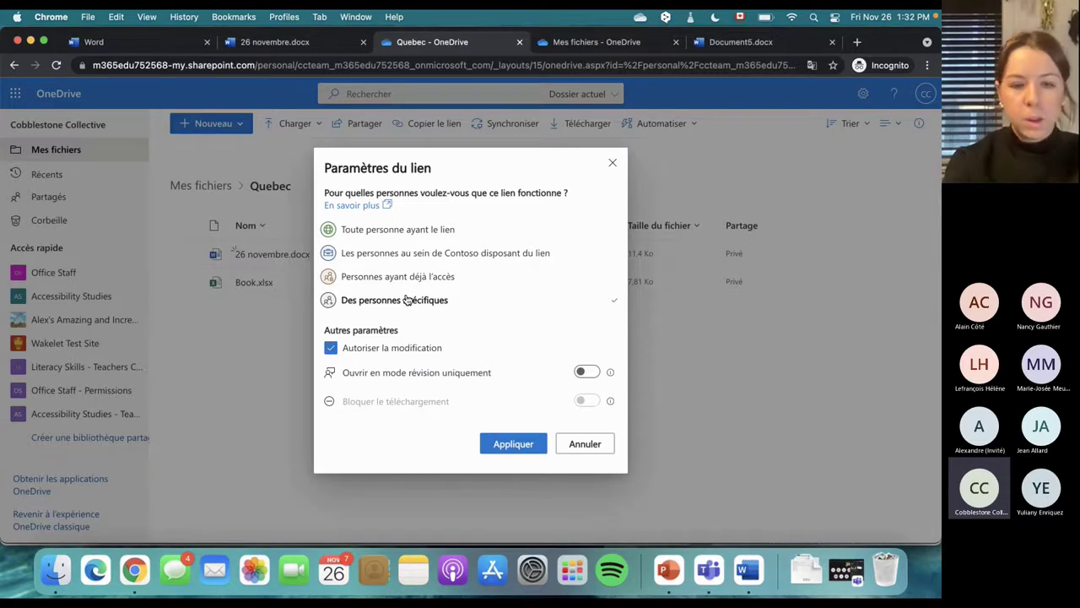
click(415, 255)
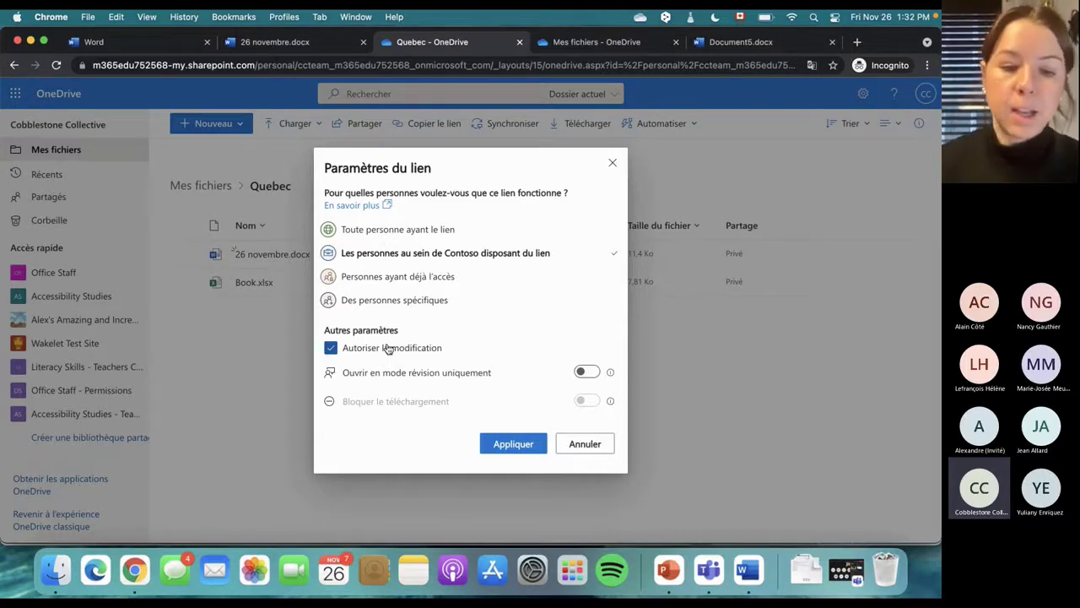
Try the editing, review-only and block-download options on the Contoso link
click(332, 350)
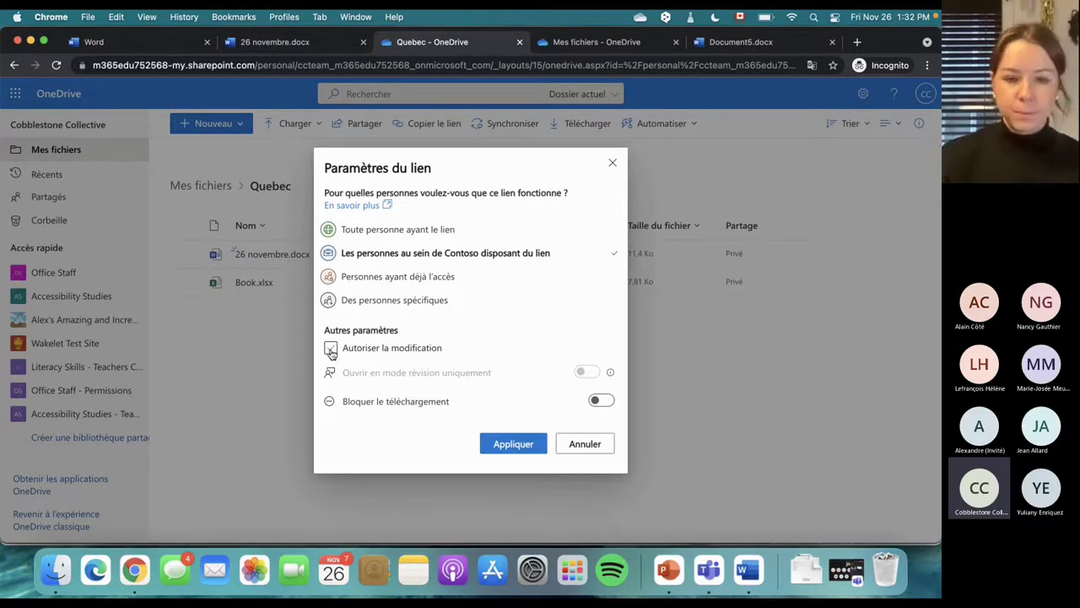
click(331, 350)
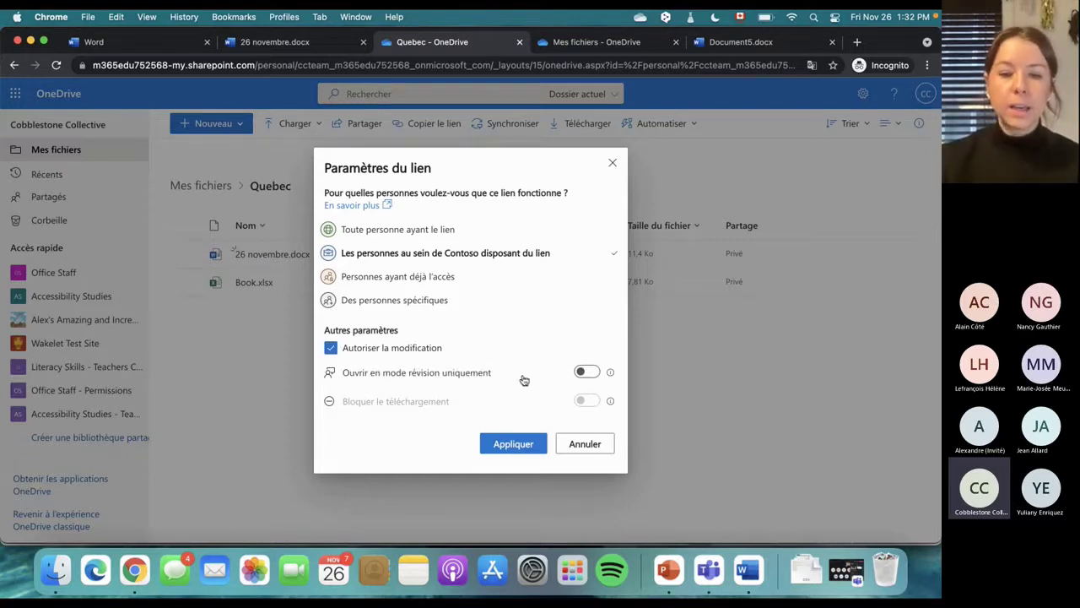
click(589, 373)
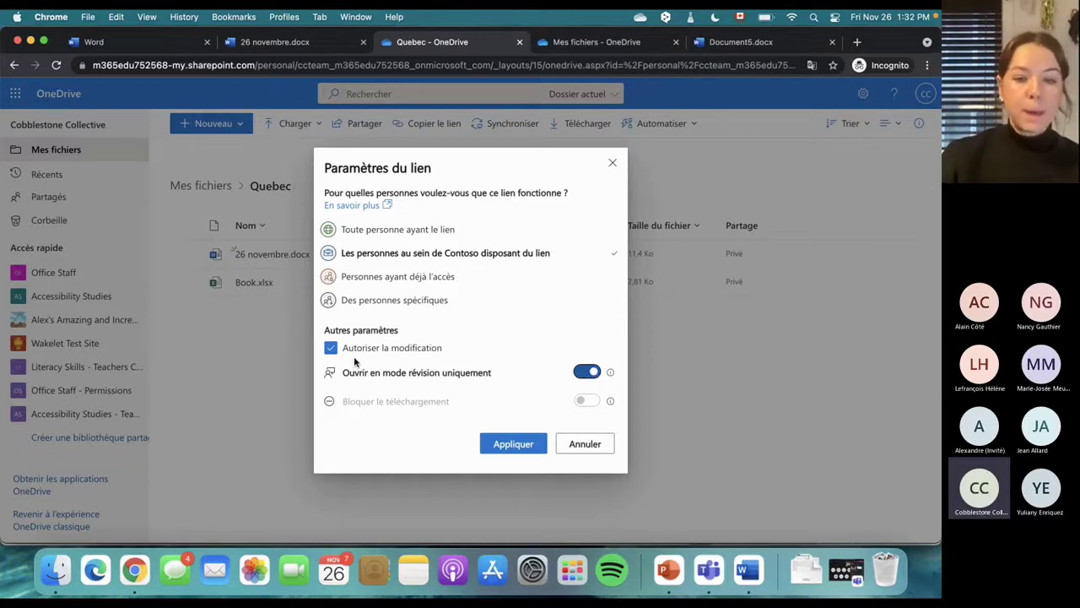
click(331, 349)
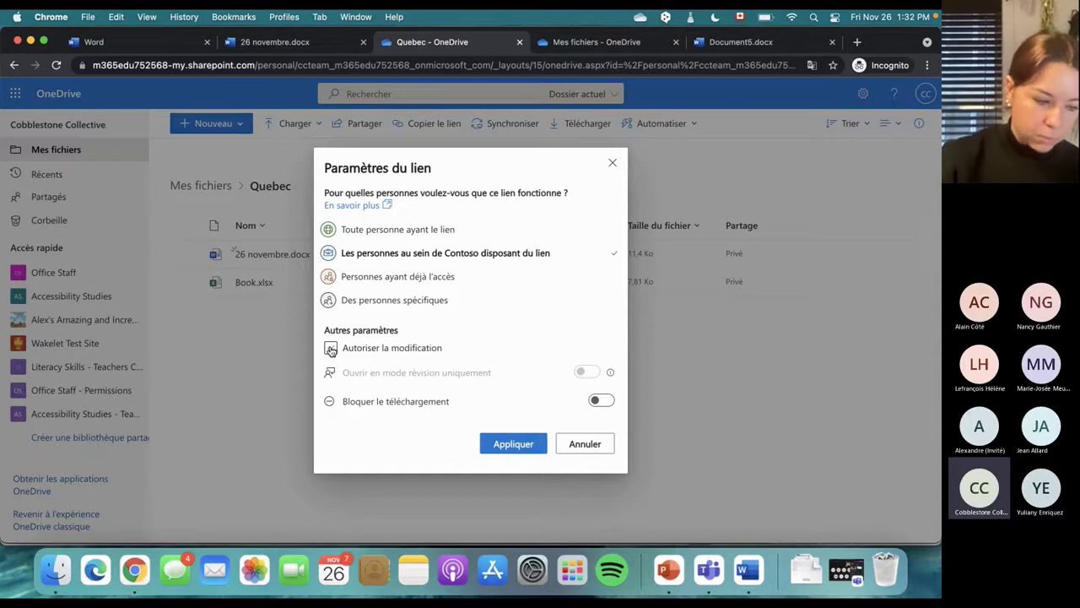
click(601, 403)
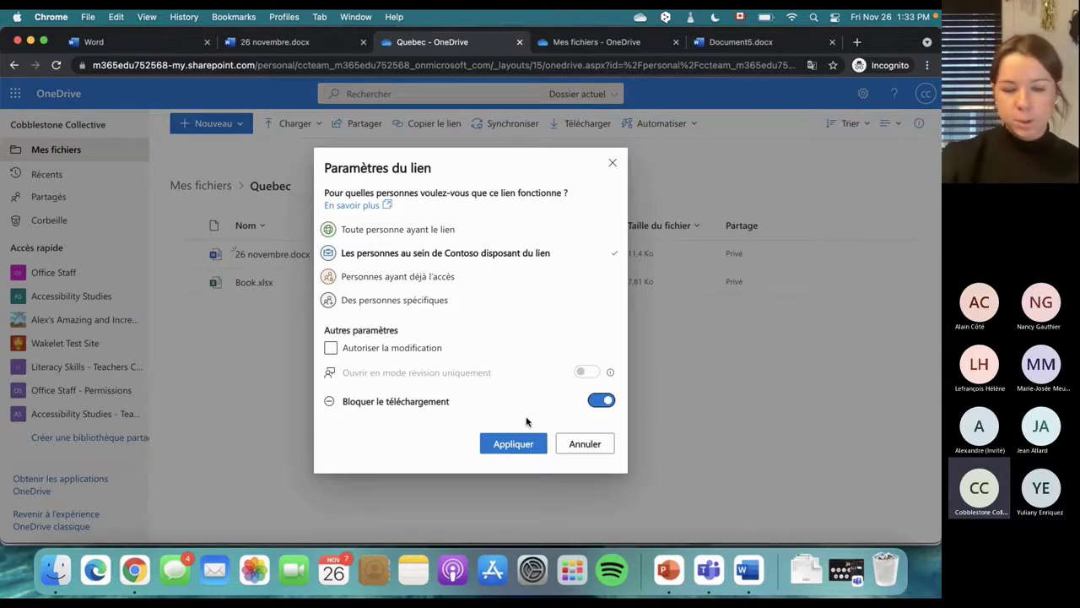
Switch the audience to Toute personne ayant le lien, with editing off and downloads allowed
click(359, 304)
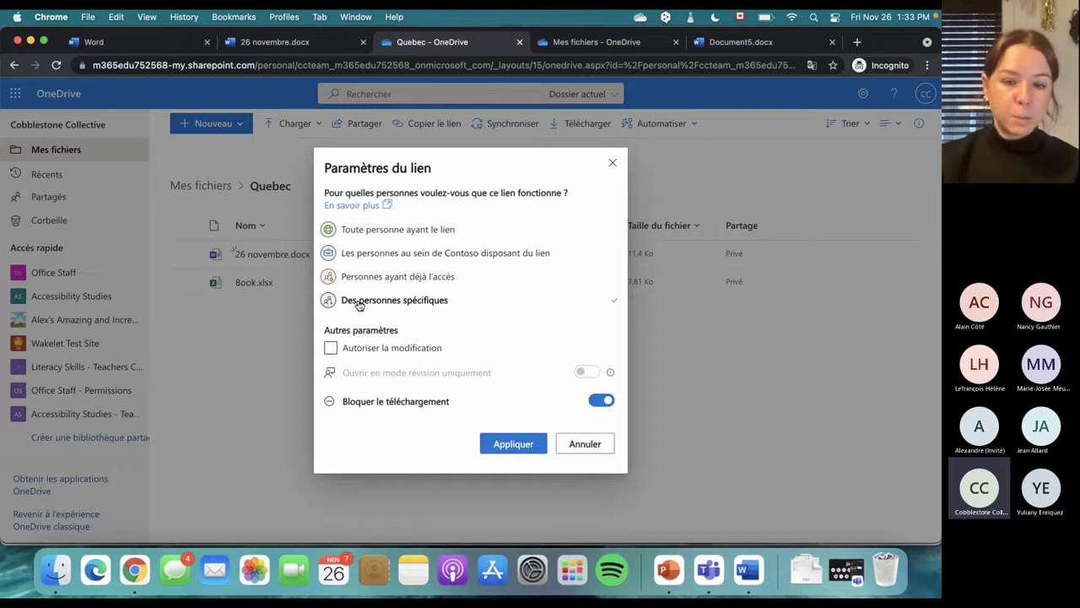
click(332, 348)
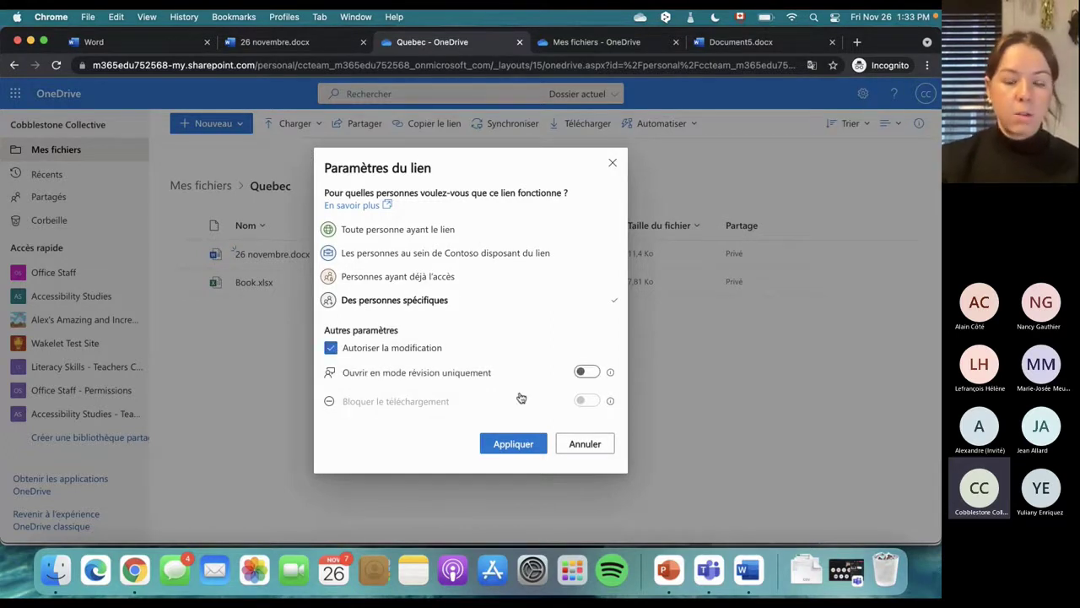
click(588, 374)
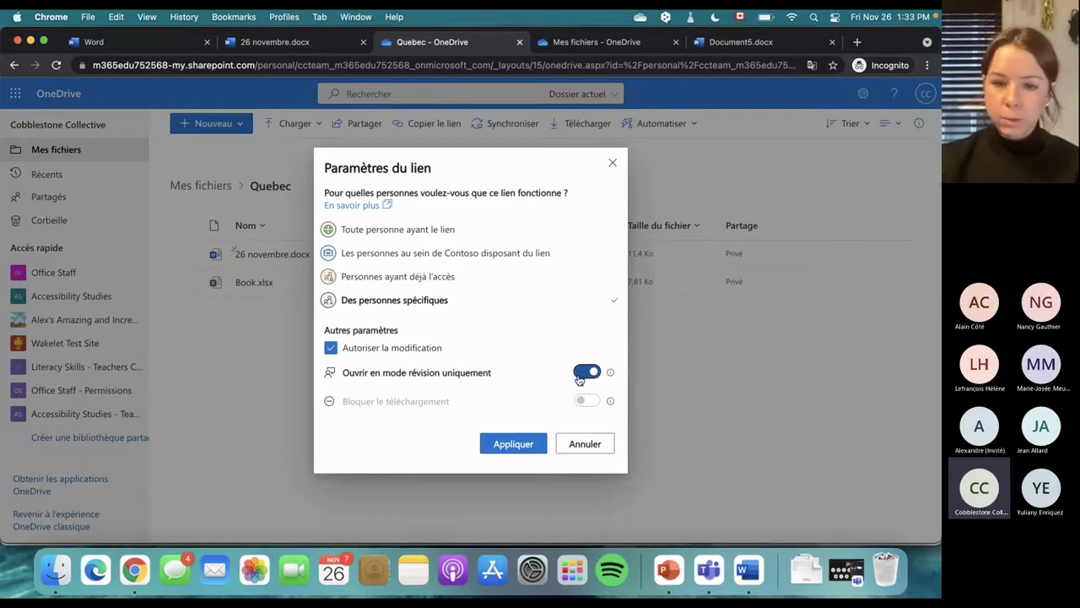
click(588, 374)
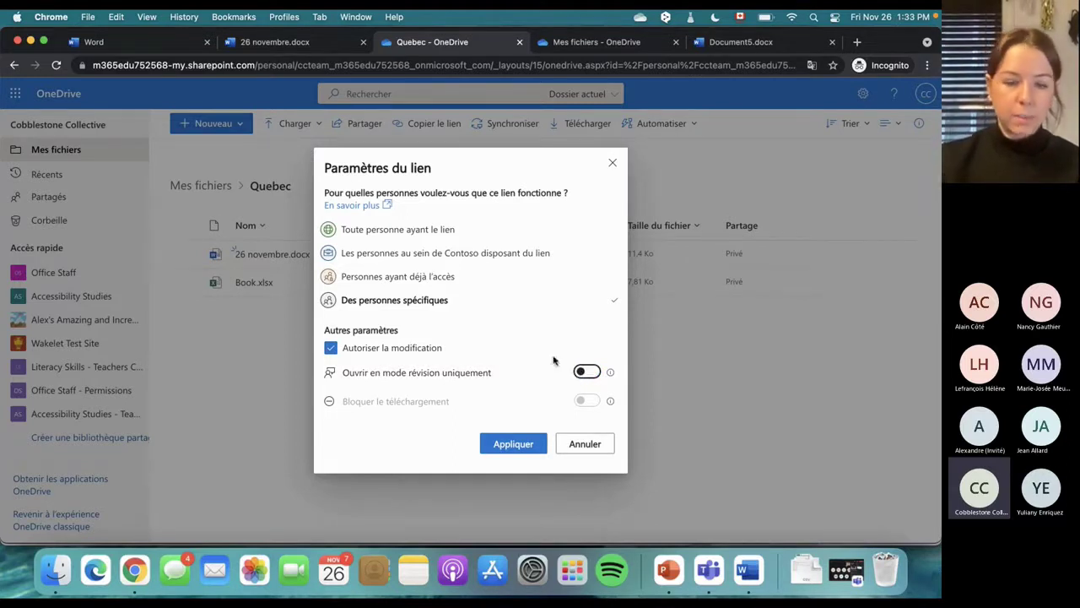
click(332, 348)
click(601, 401)
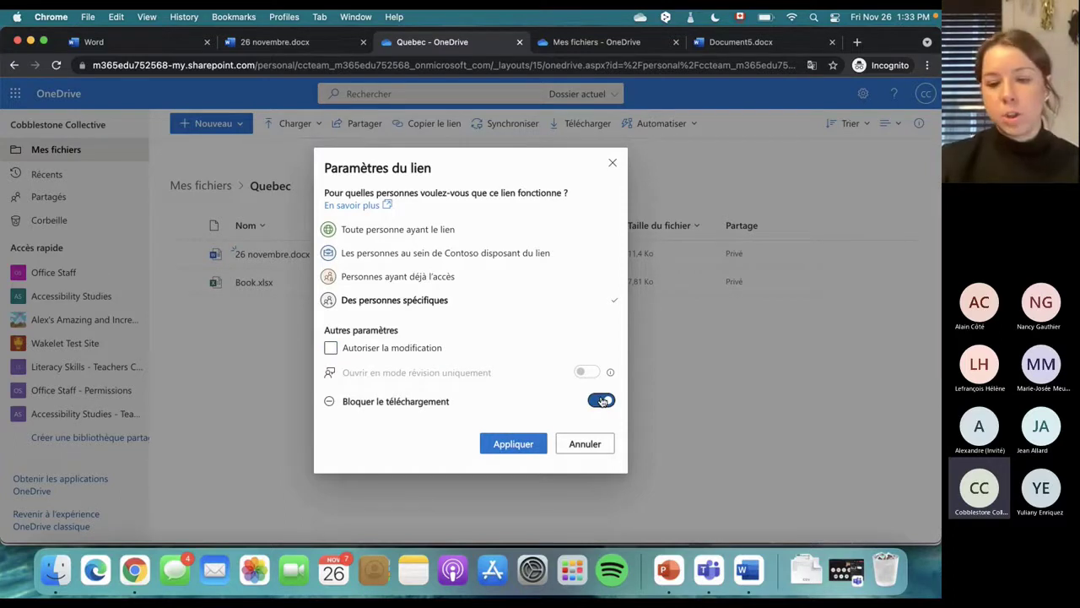
click(599, 402)
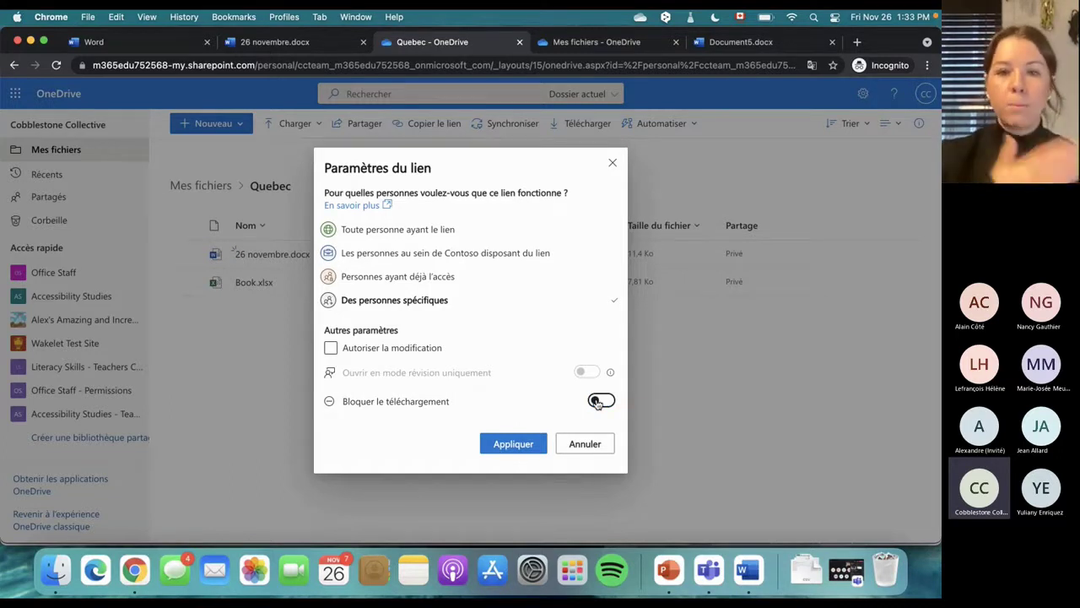
click(455, 227)
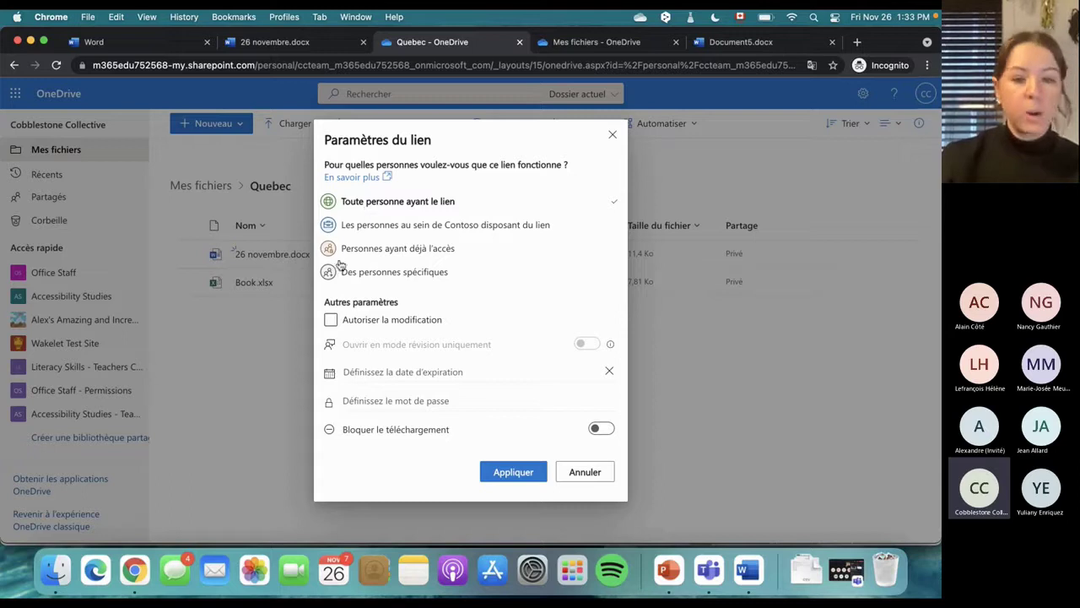
Apply a view-only link expiring Saturday Nov 27 2021, with downloads left unblocked
click(333, 319)
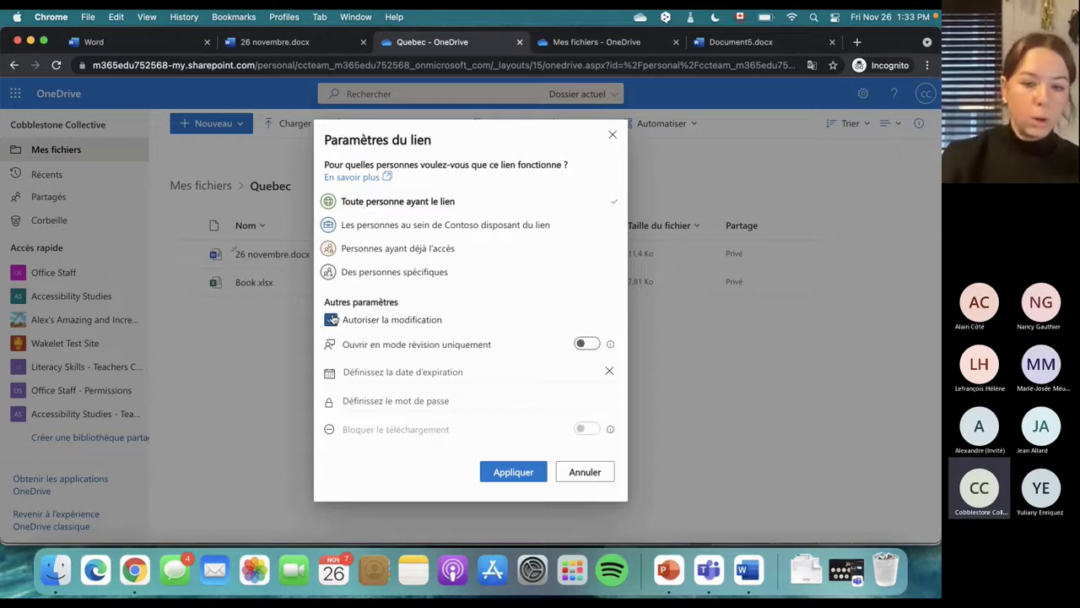
click(332, 319)
click(333, 320)
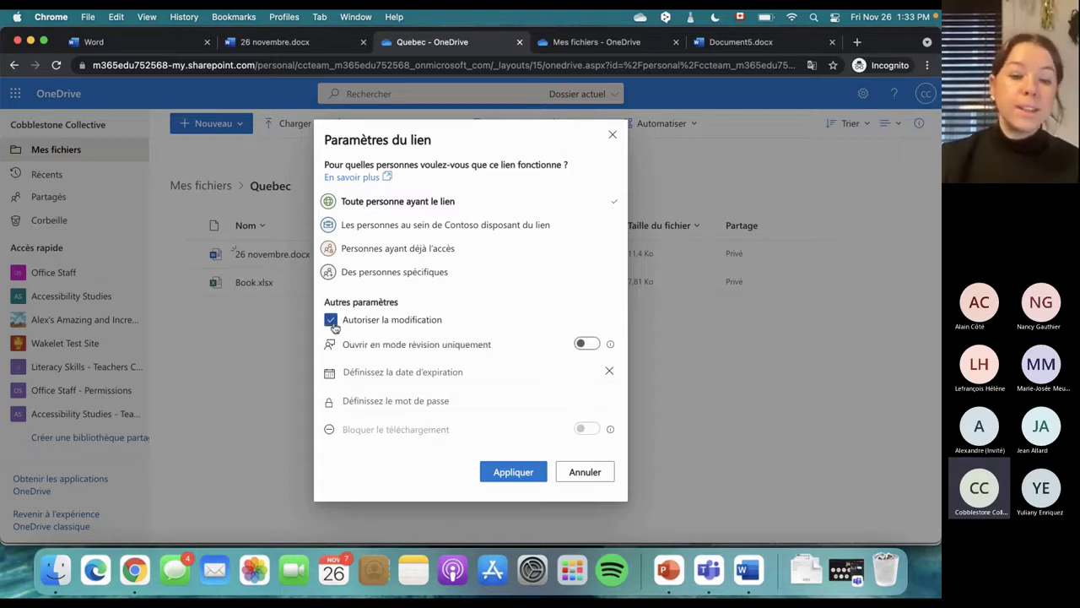
click(379, 374)
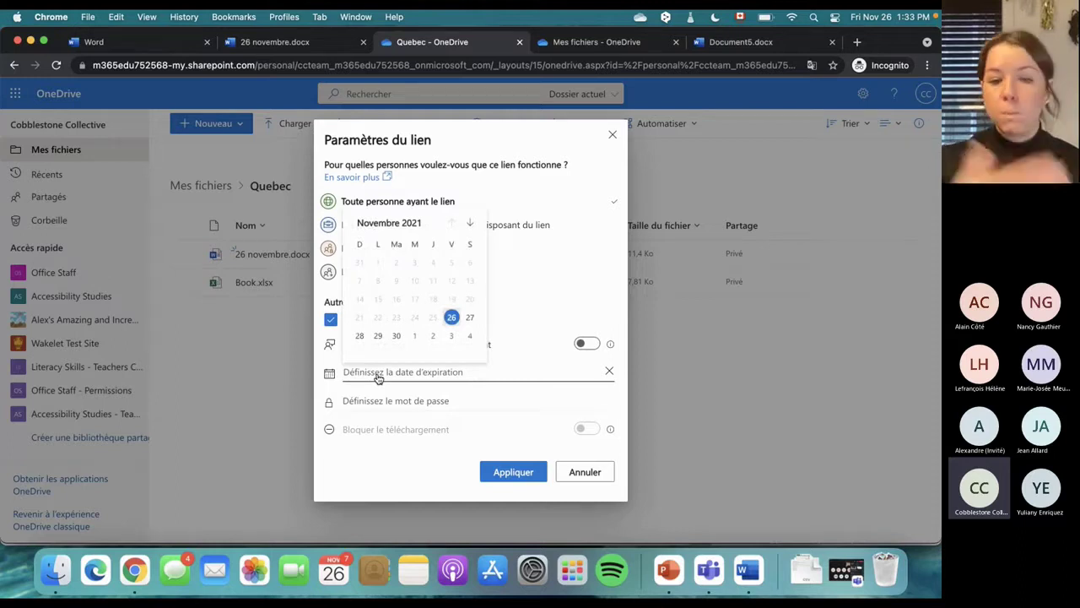
click(473, 319)
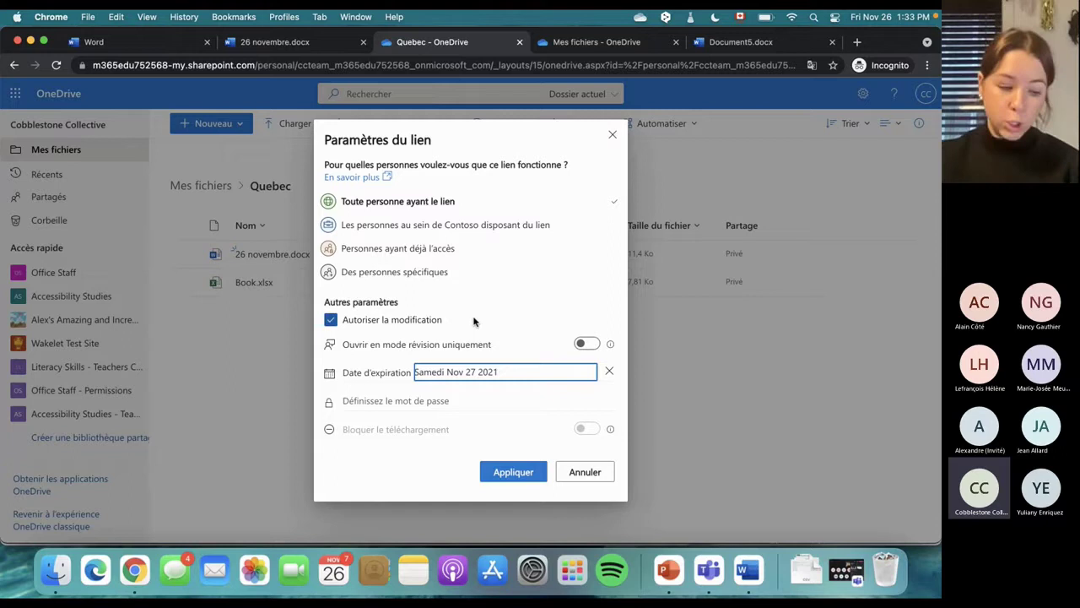
click(368, 402)
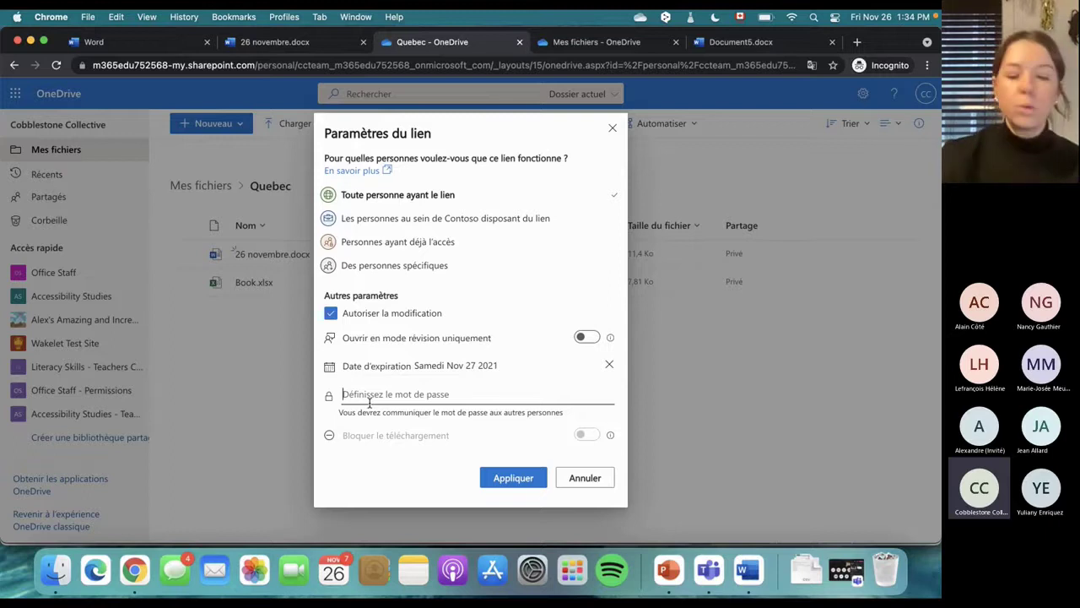
click(331, 313)
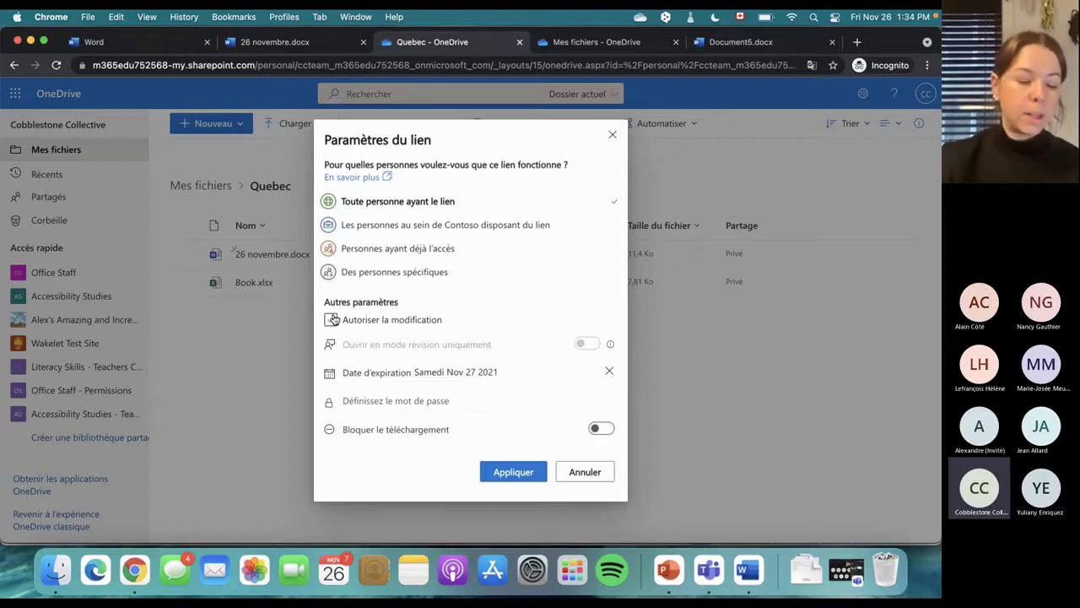
click(601, 428)
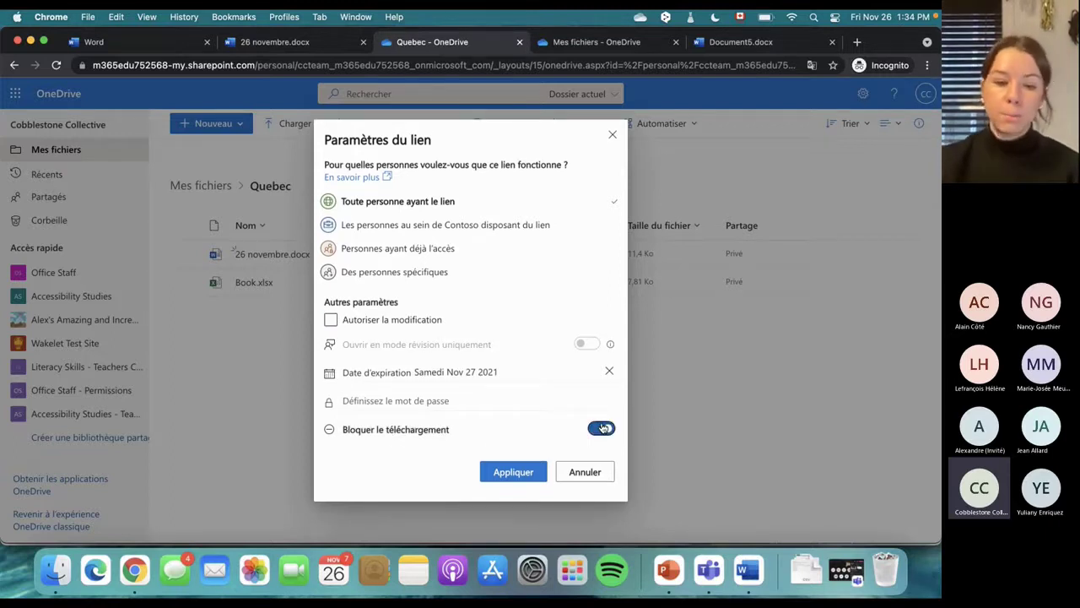
click(602, 429)
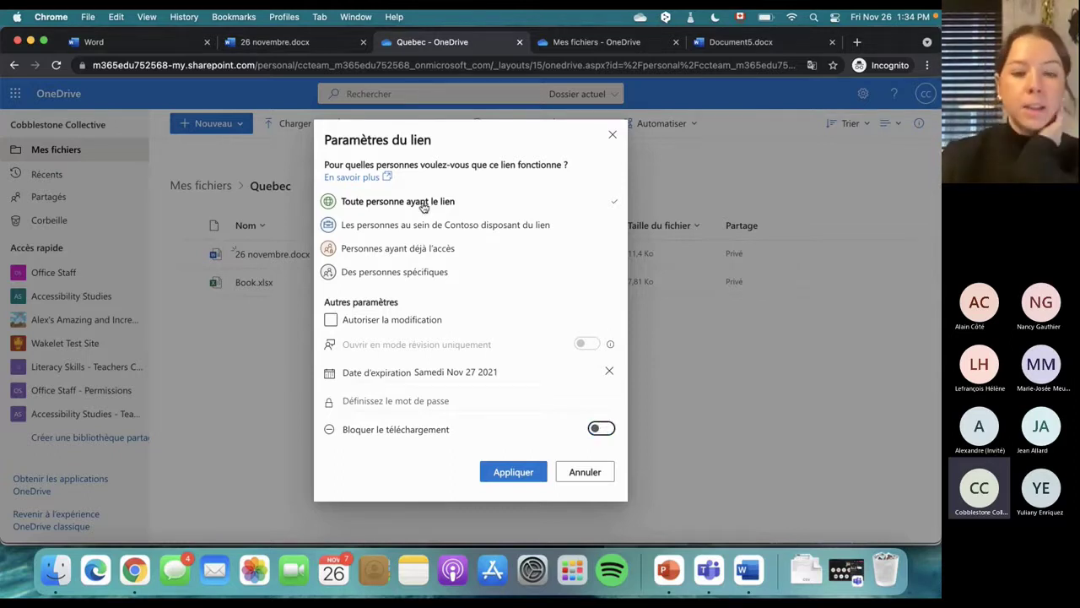
click(511, 474)
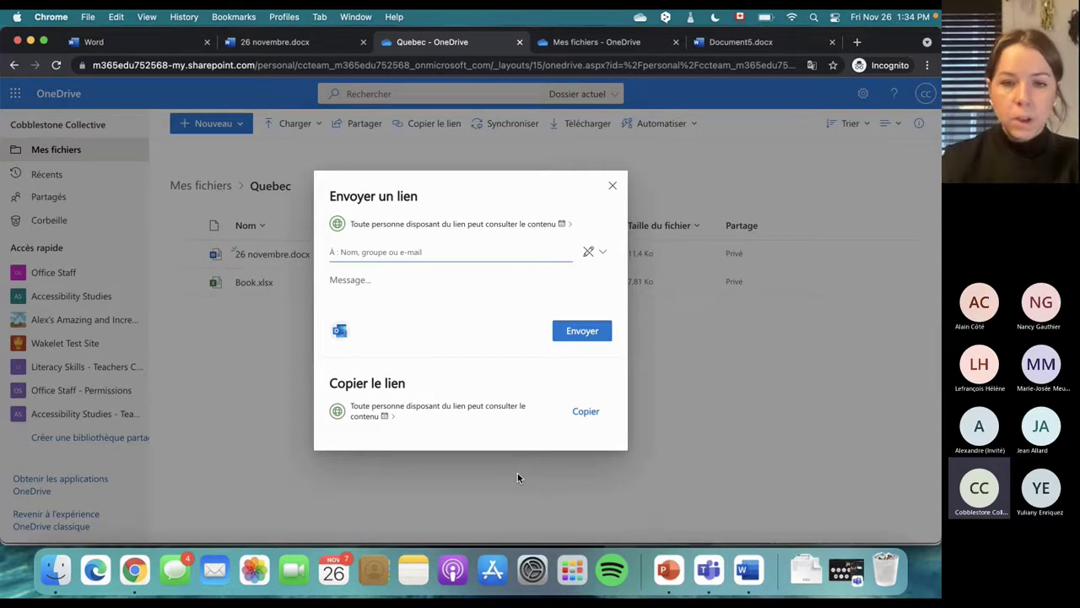
Change the link permission to Peut modifier and copy the 26 novembre.docx sharing link
click(591, 255)
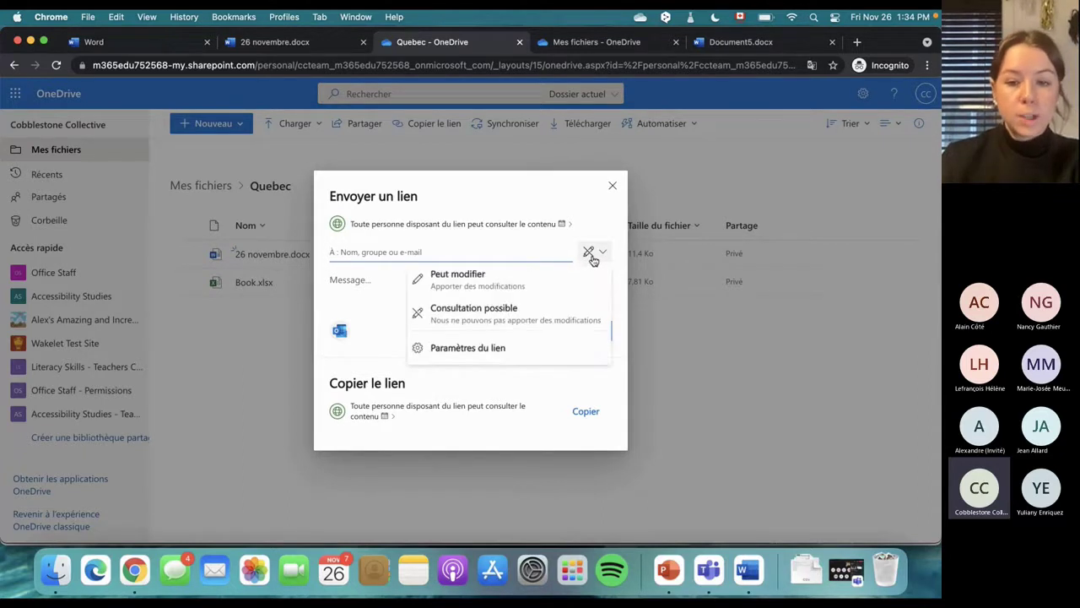
click(548, 280)
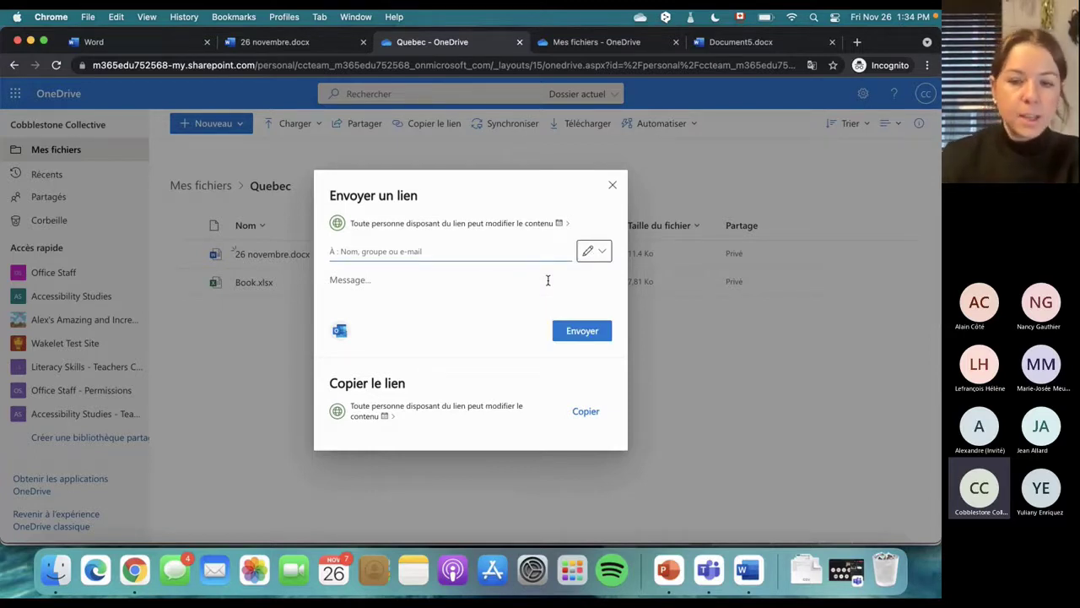
click(450, 264)
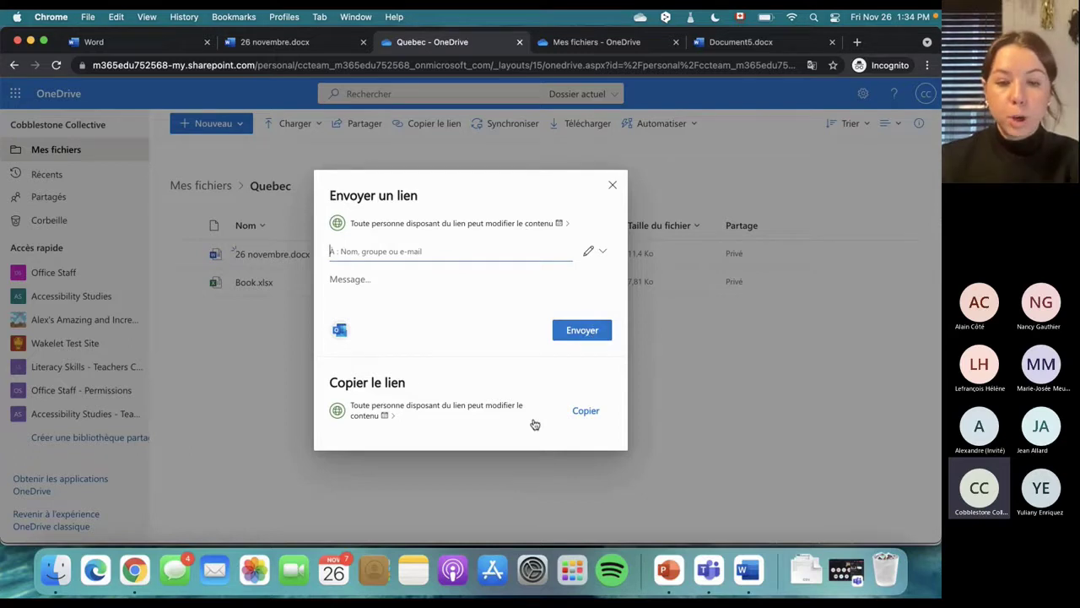
click(585, 411)
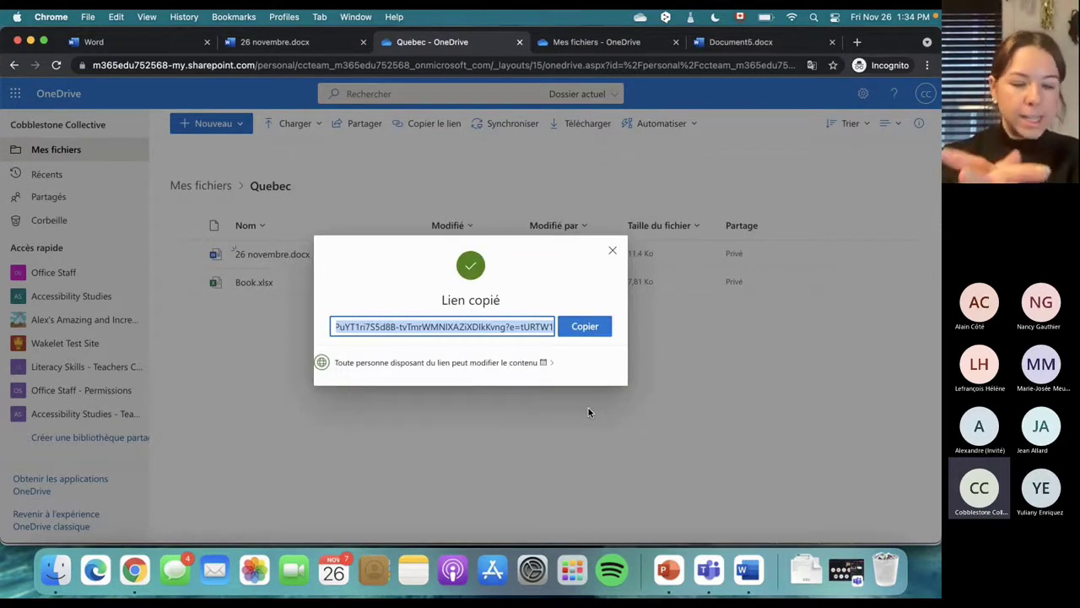
click(593, 327)
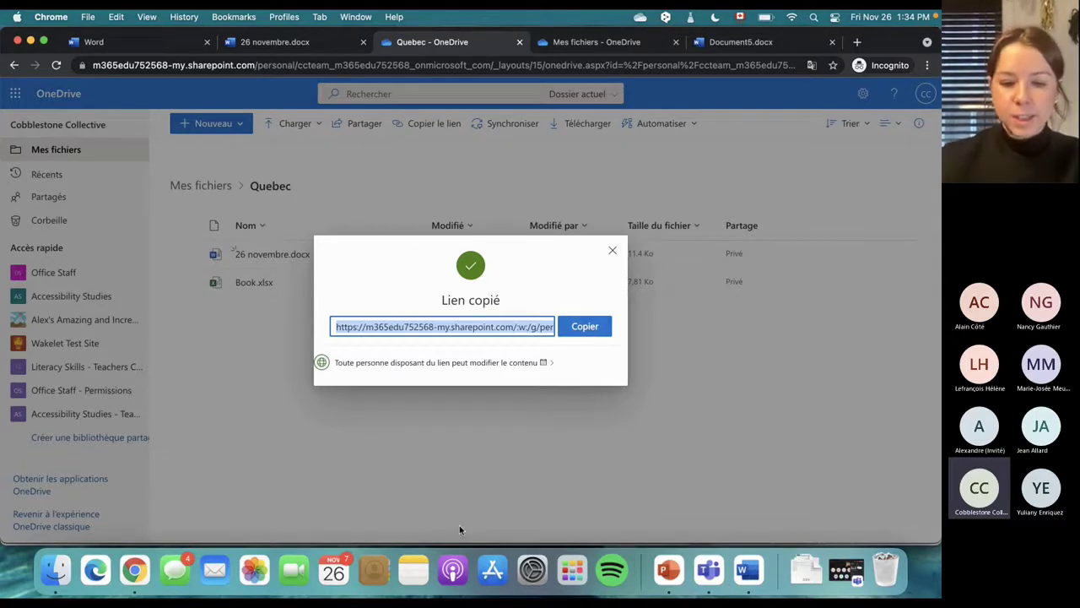
click(708, 570)
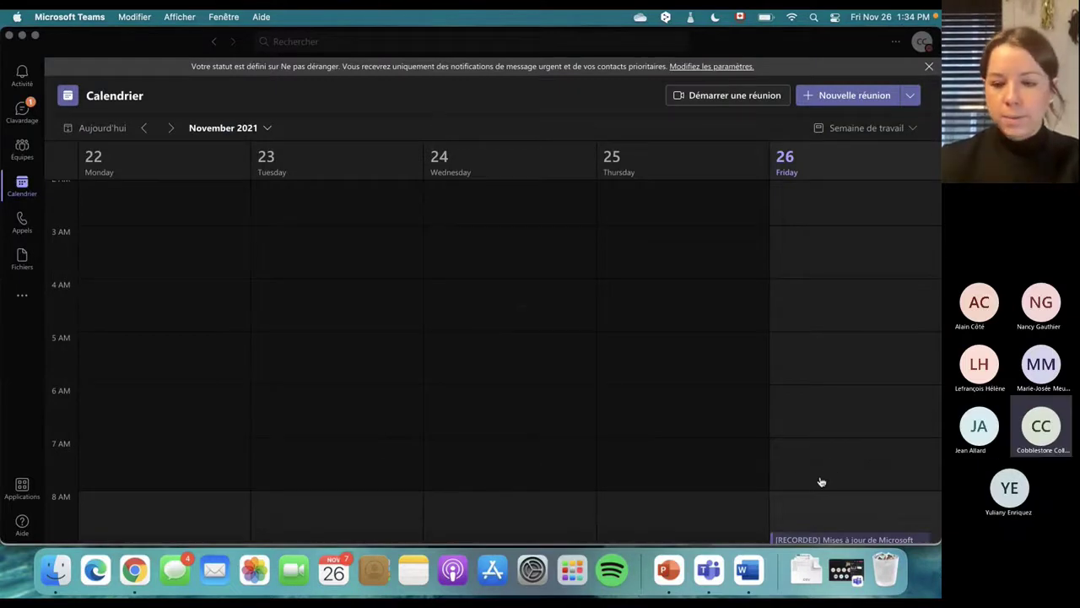
Paste the 26 novembre.docx sharing link into the Teams meeting chat, send it, and open it
click(847, 571)
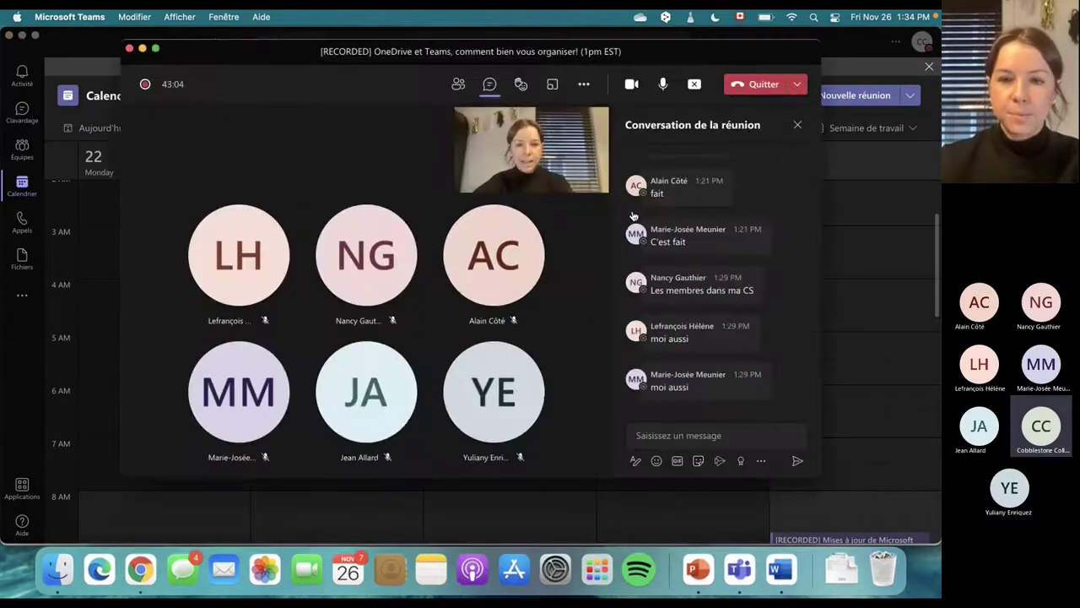
click(674, 433)
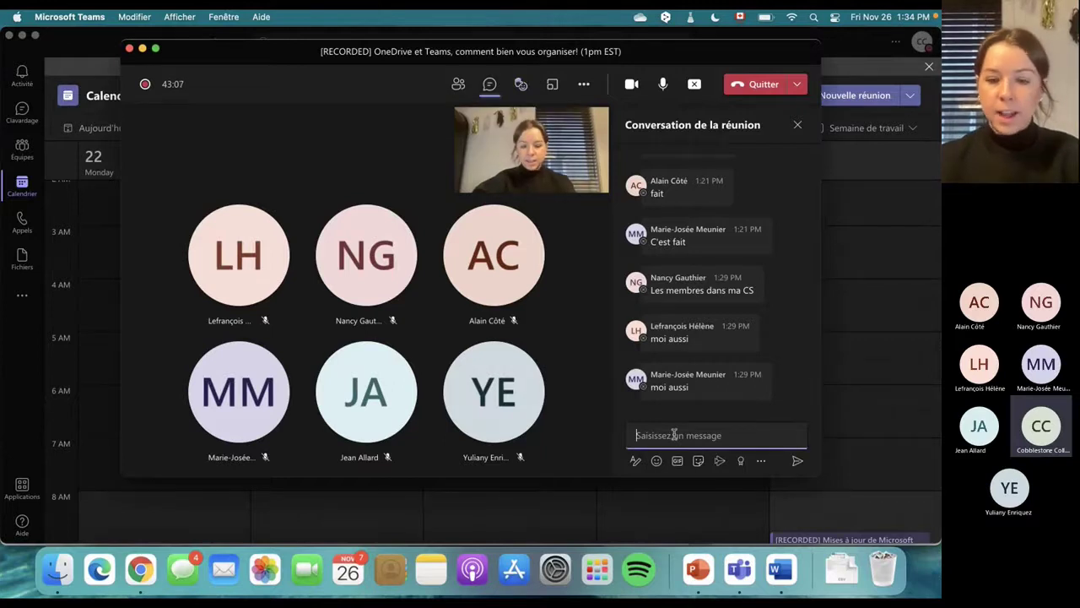
text(xv)
key(BackSpace)
key(BackSpace)
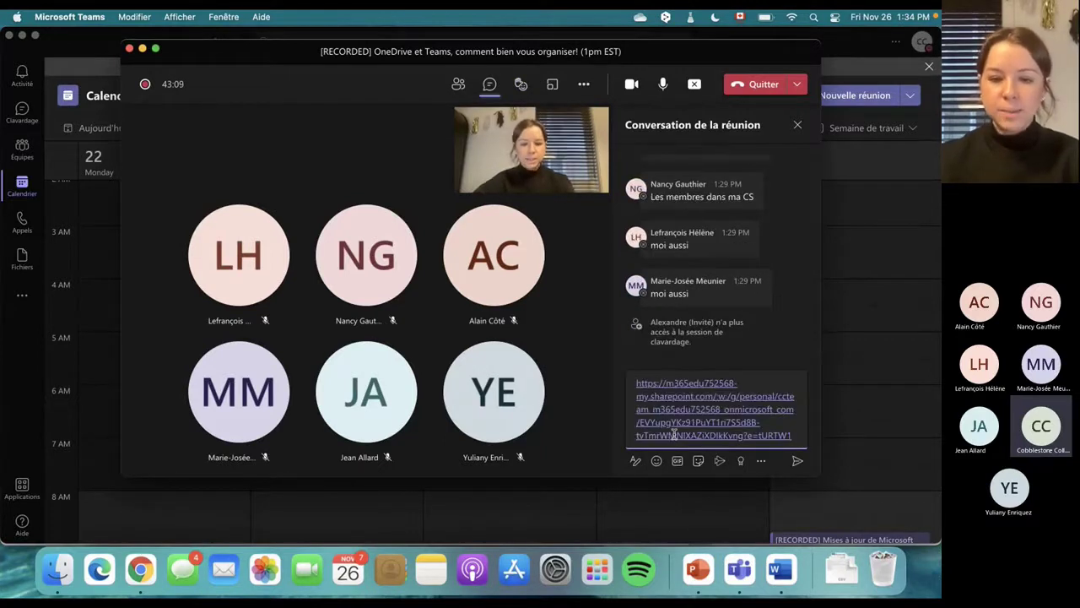
key(Return)
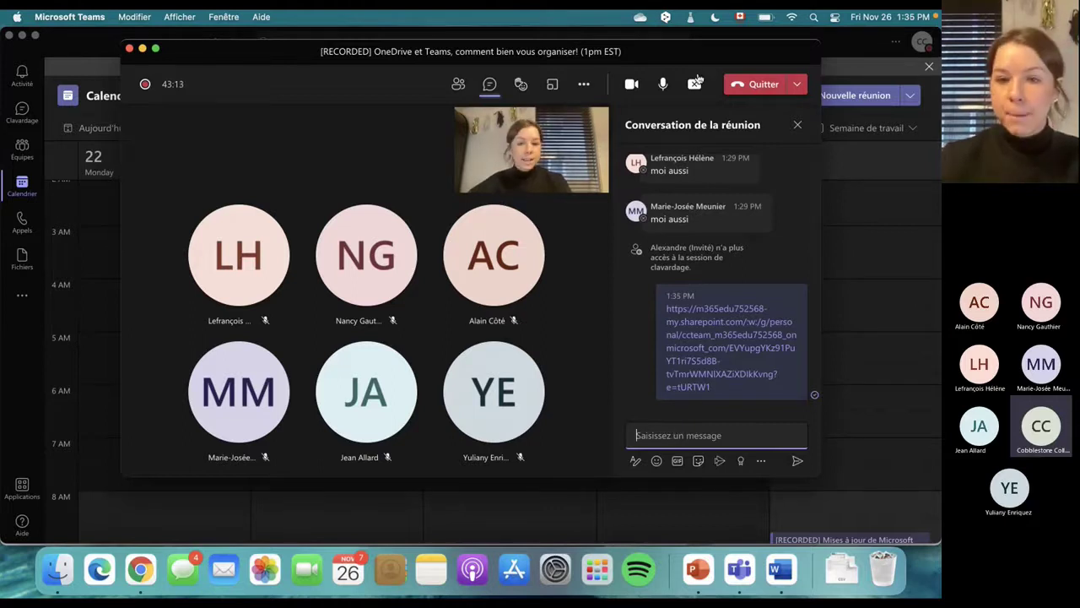
click(857, 273)
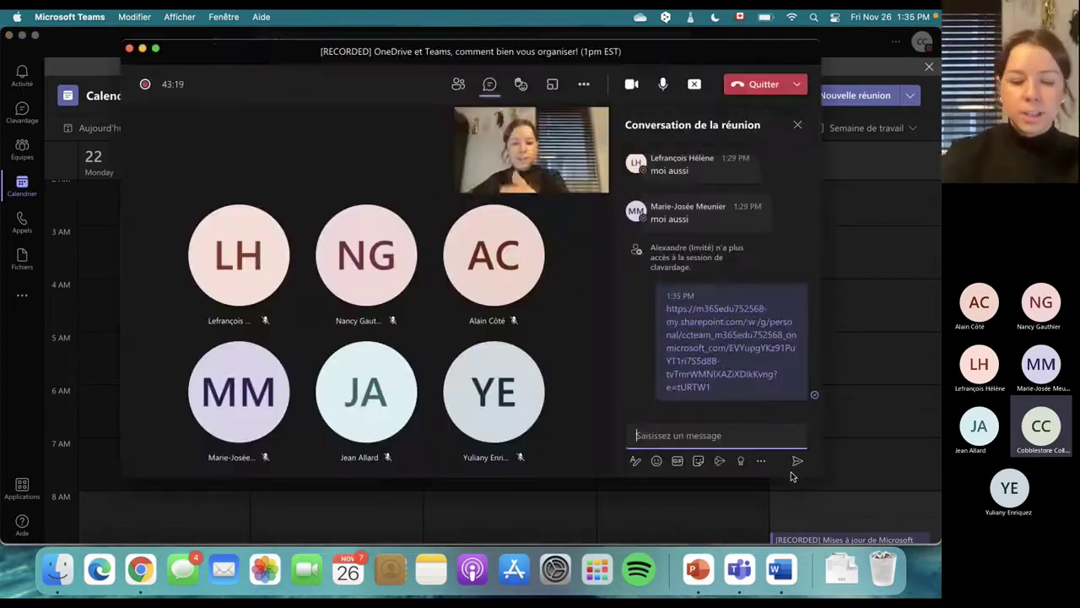
click(688, 314)
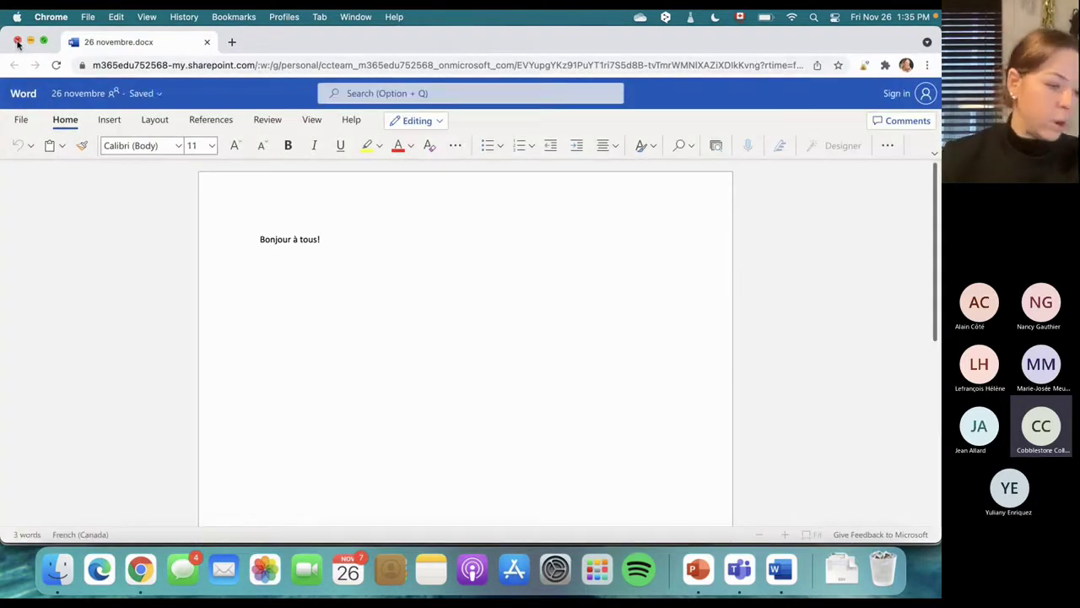
Close the extra browser window and check which guest collaborators are in 26 novembre.docx
click(17, 42)
click(234, 49)
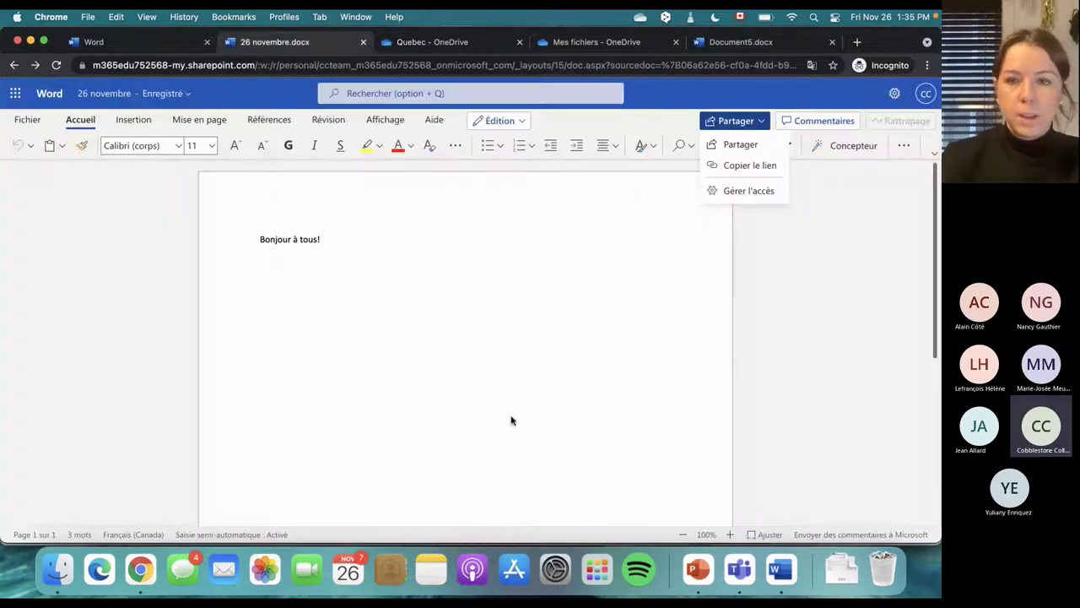
click(733, 375)
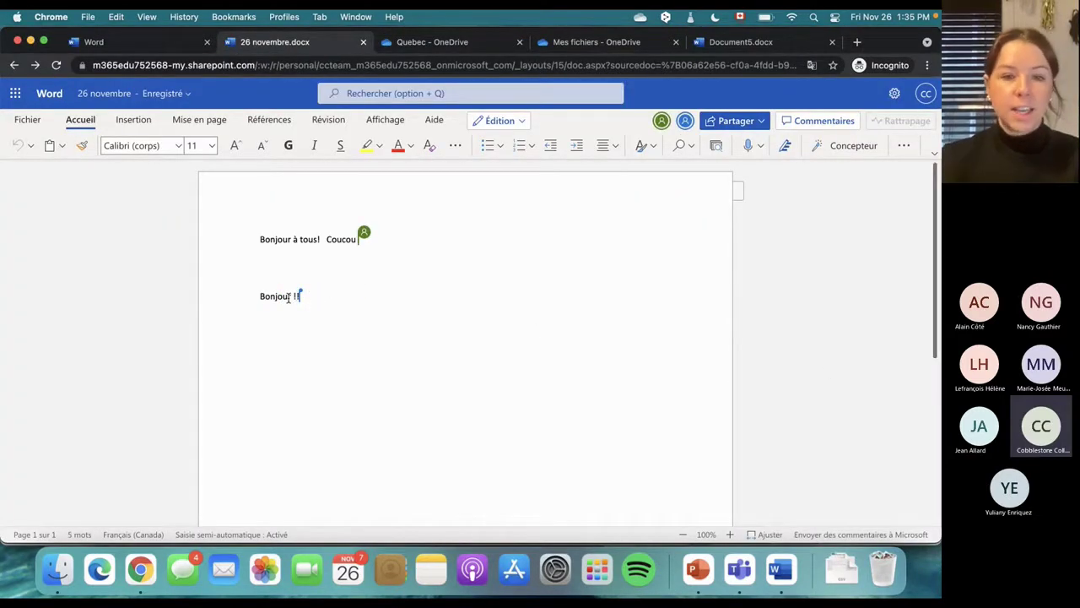
click(665, 122)
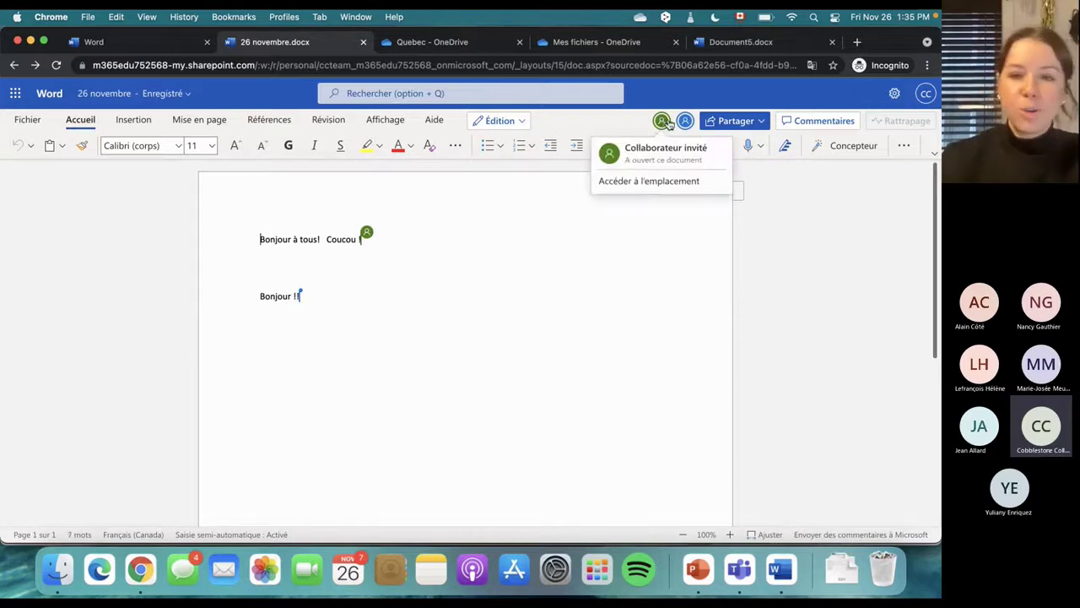
click(684, 122)
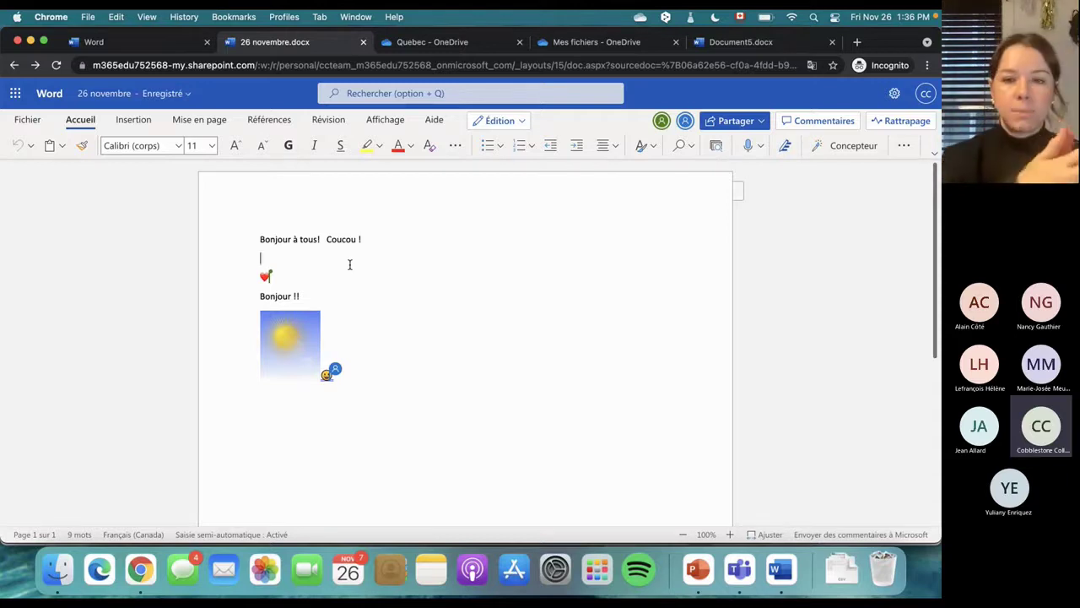
click(486, 42)
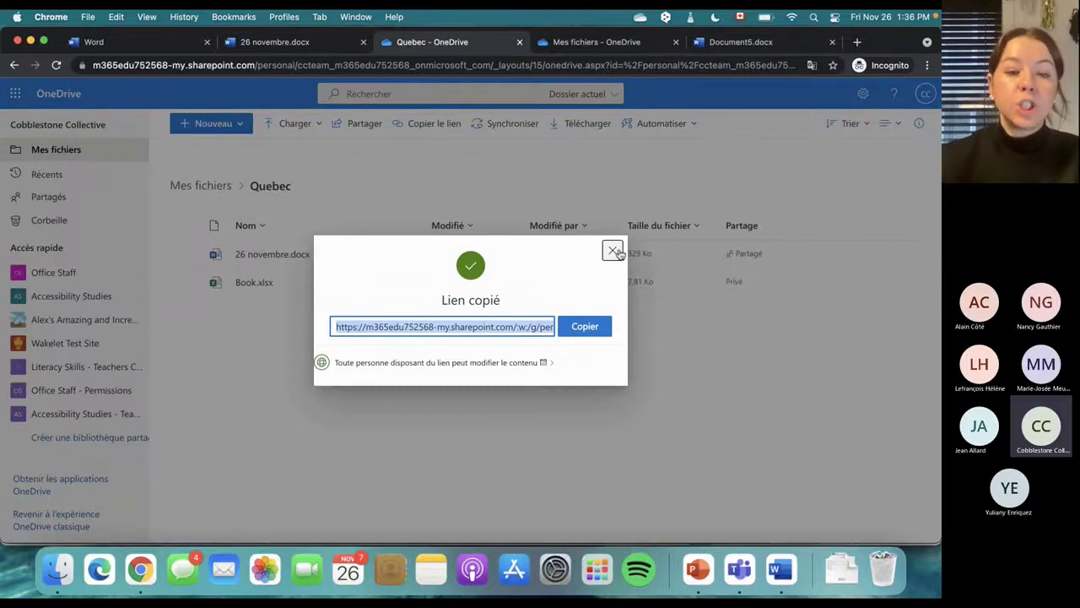
Dismiss the Lien copié confirmation and open Gérer l'accès for 26 novembre.docx in Quebec
click(612, 251)
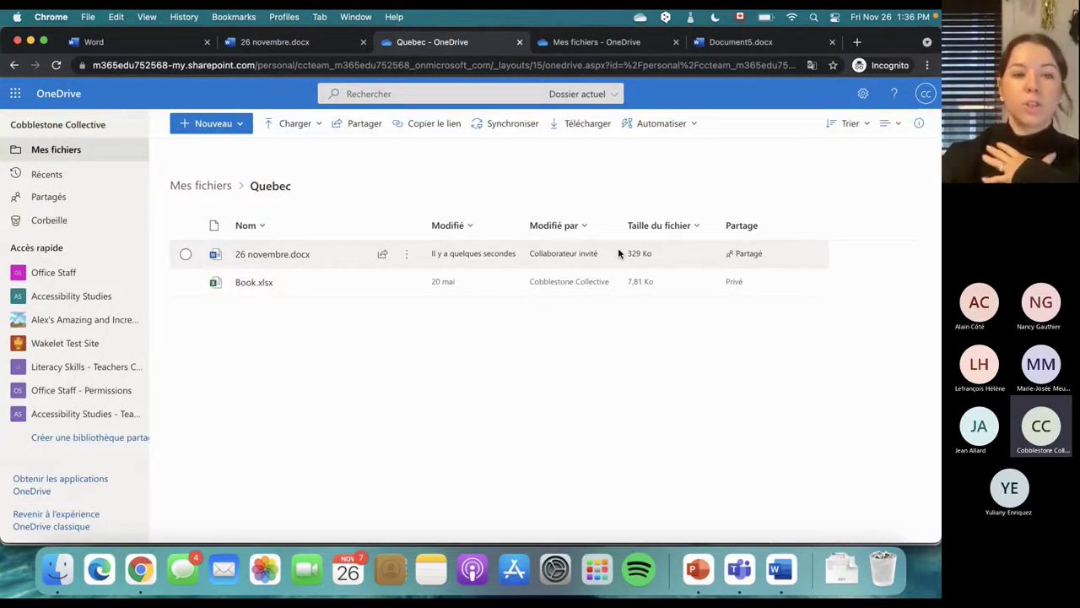
click(279, 42)
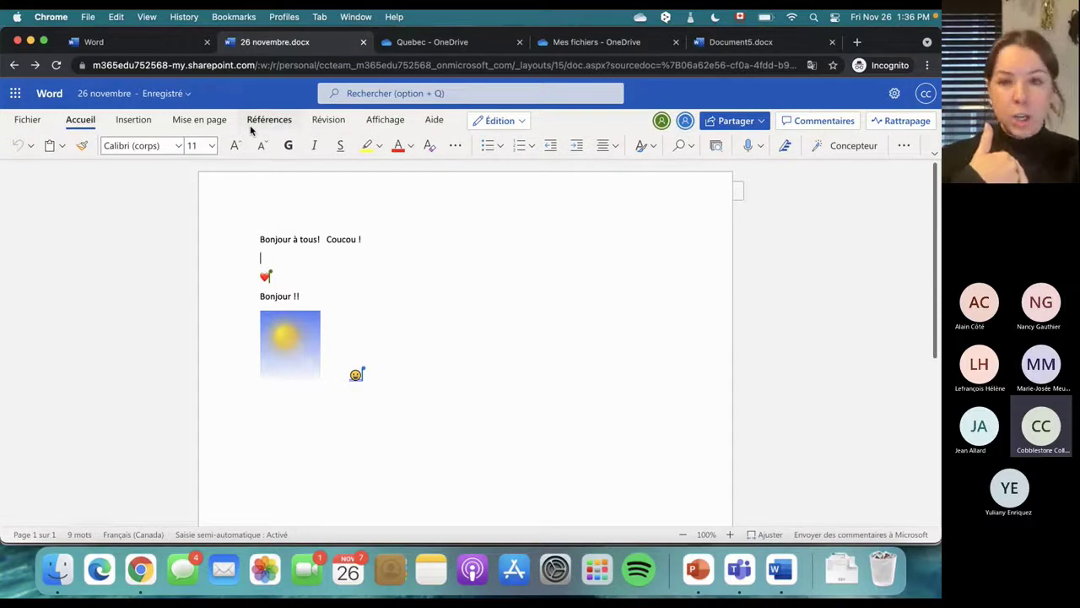
click(433, 44)
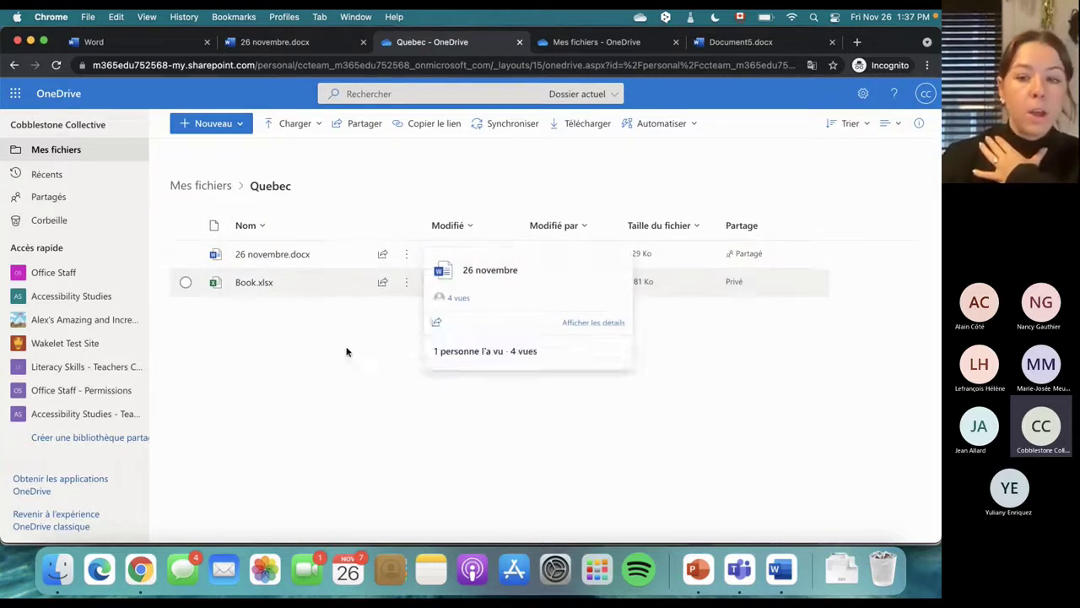
click(746, 258)
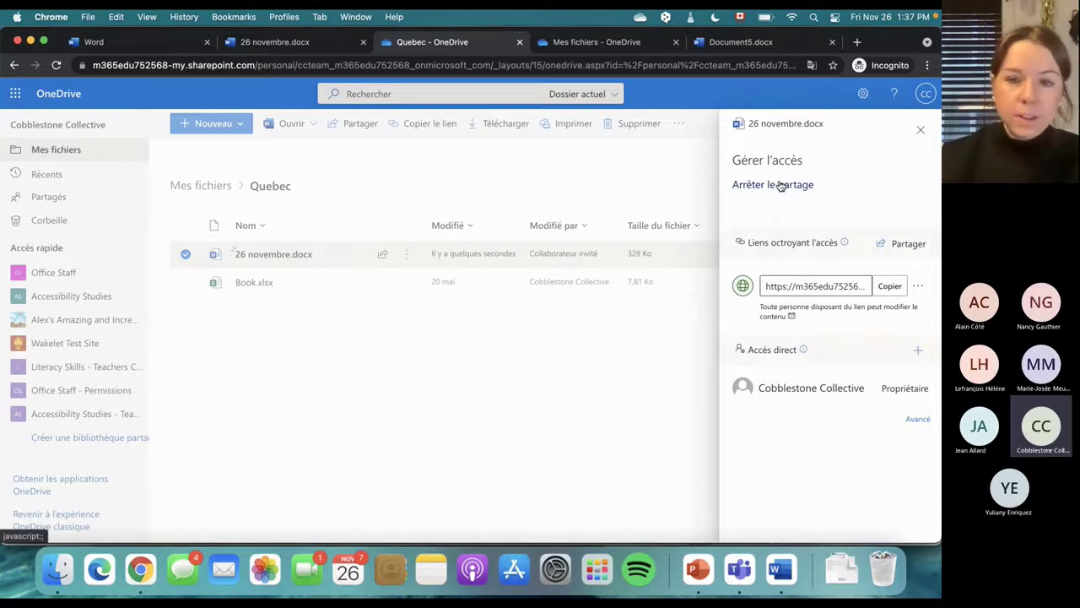
click(545, 175)
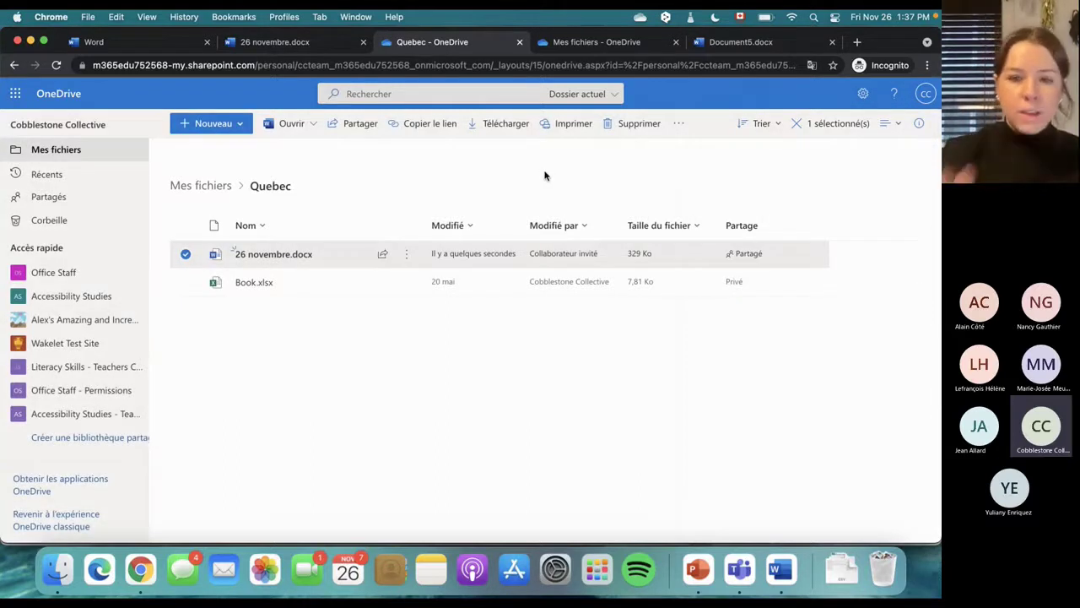
click(483, 162)
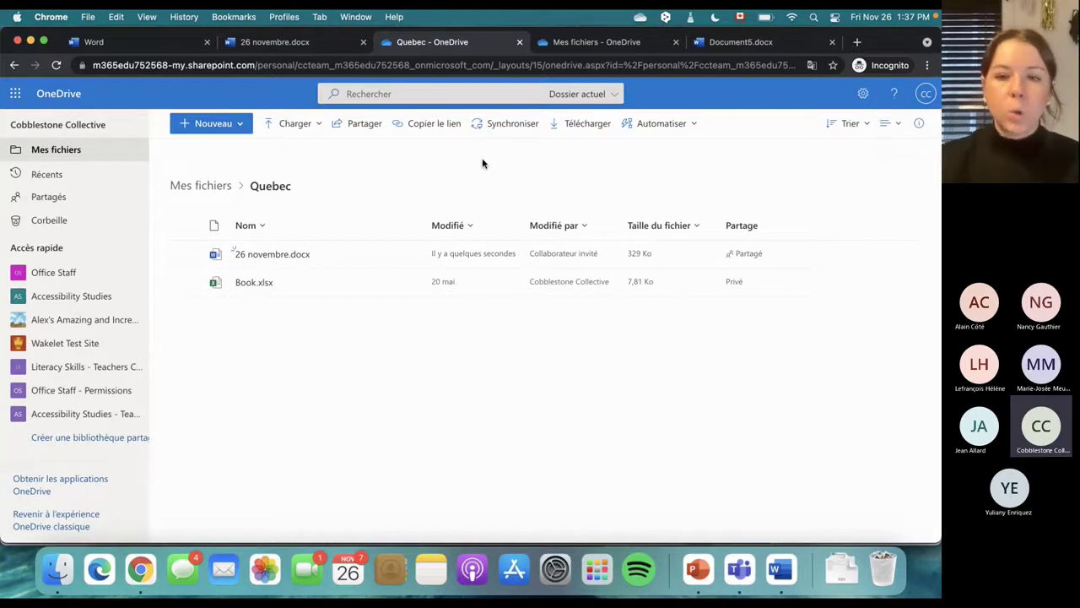
mouse_move(285, 262)
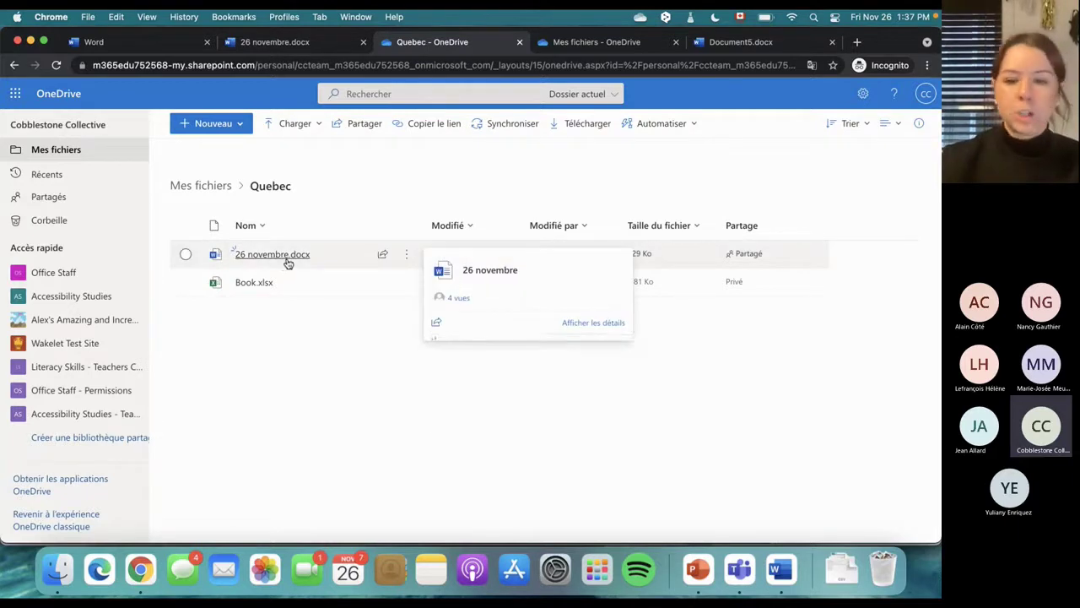
click(741, 254)
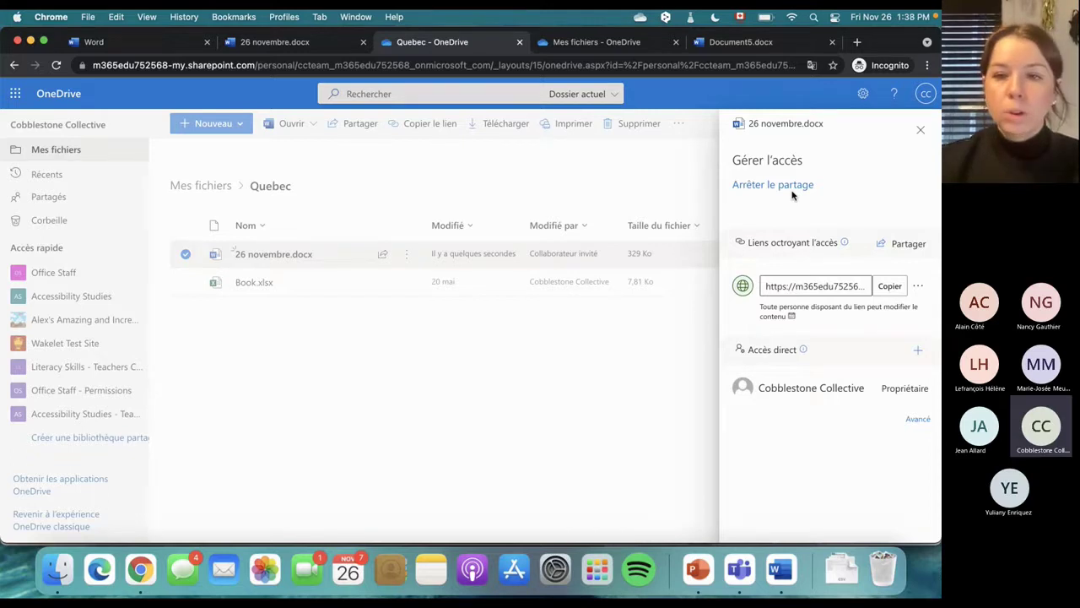
click(681, 192)
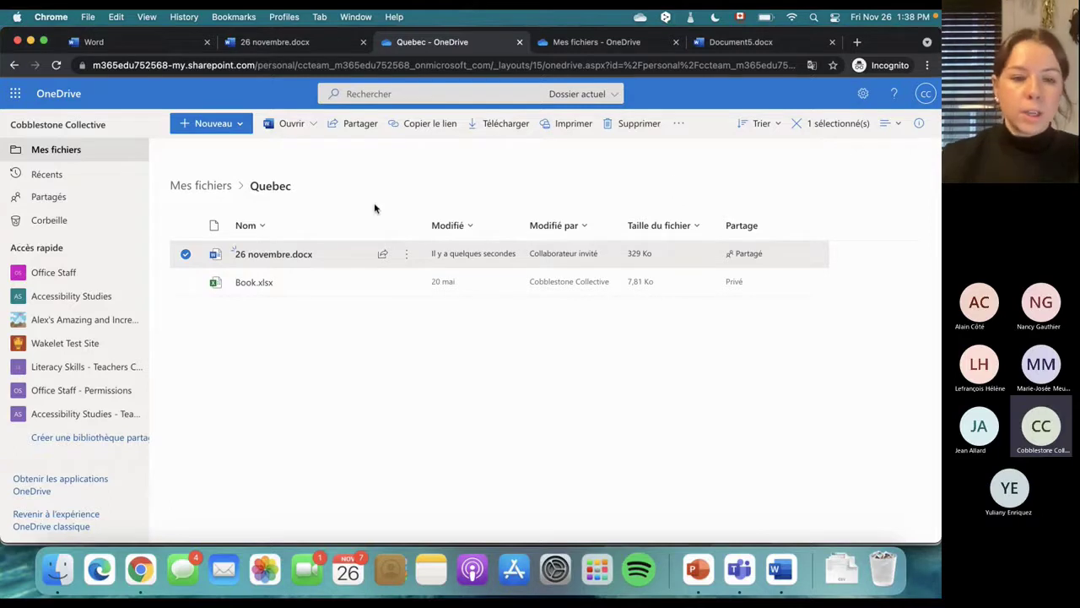
click(248, 340)
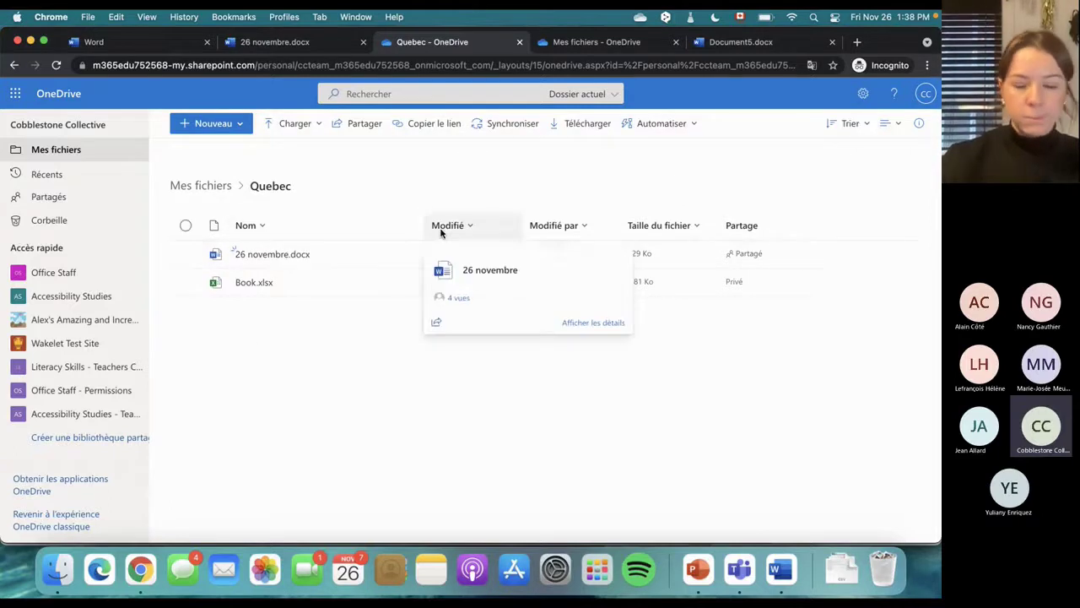
Restrict the 26 novembre.docx share link to Des personnes spécifiques with view-only access
click(382, 254)
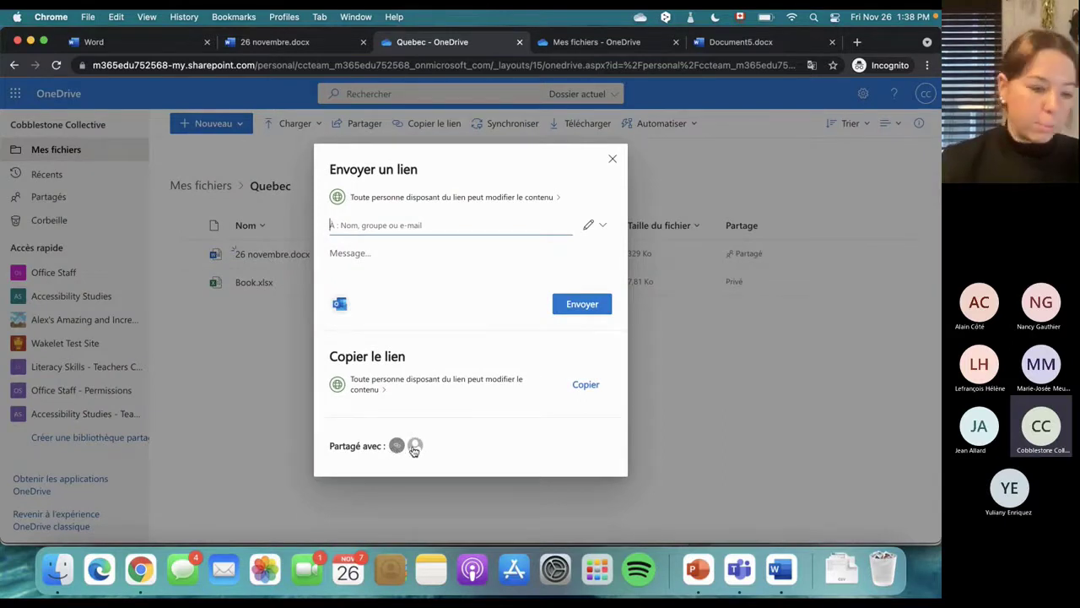
mouse_move(414, 450)
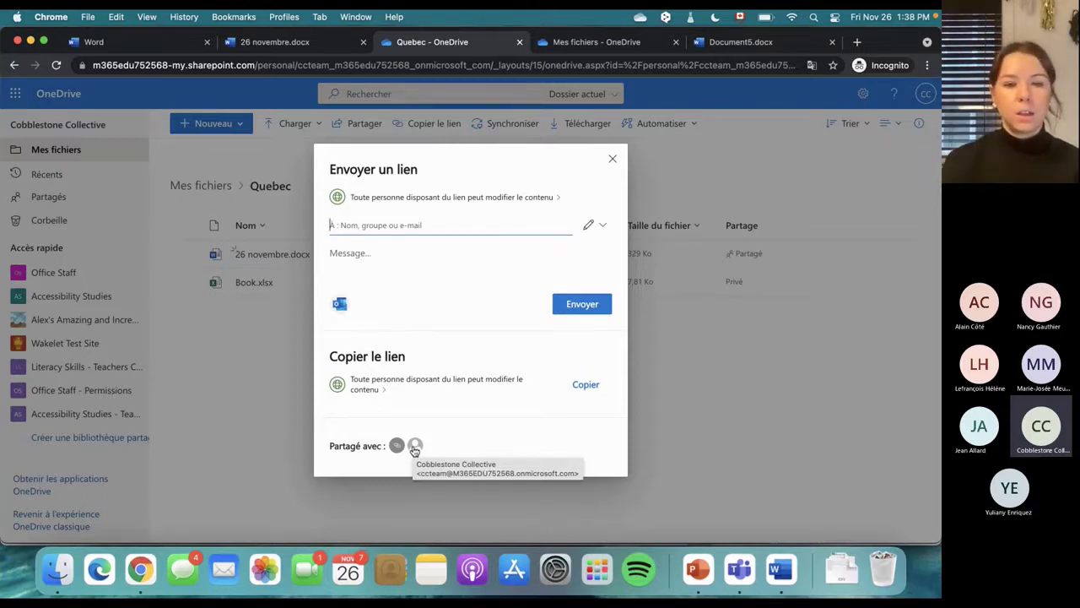
click(528, 197)
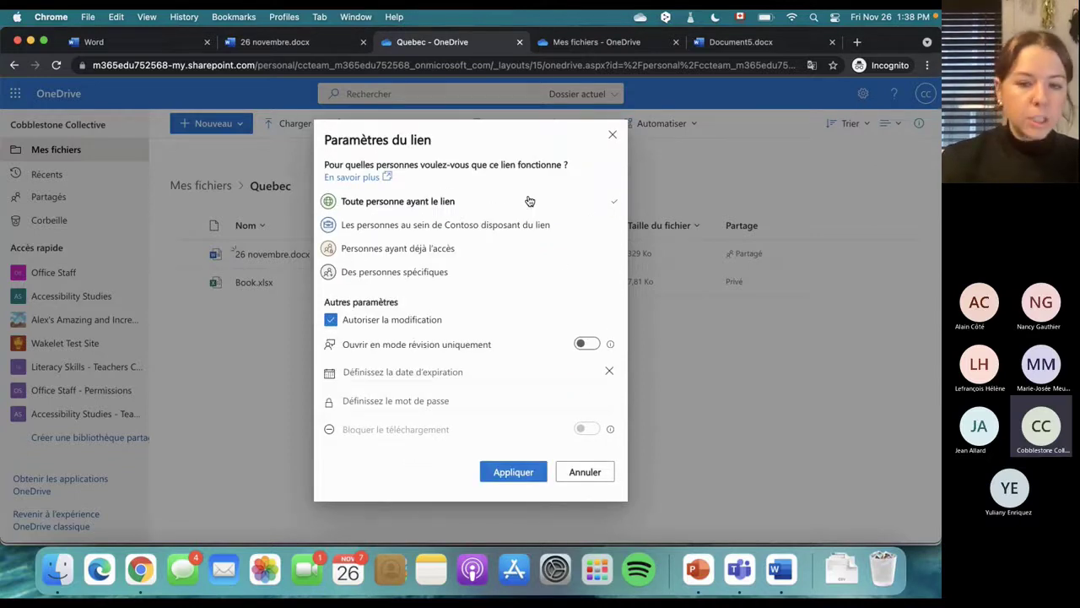
click(380, 276)
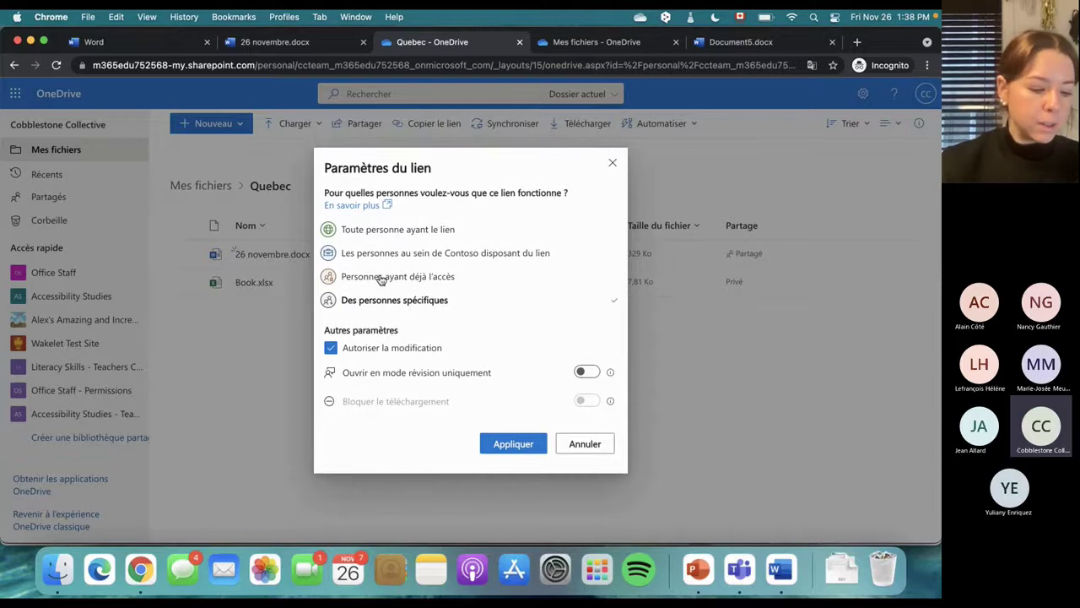
click(331, 349)
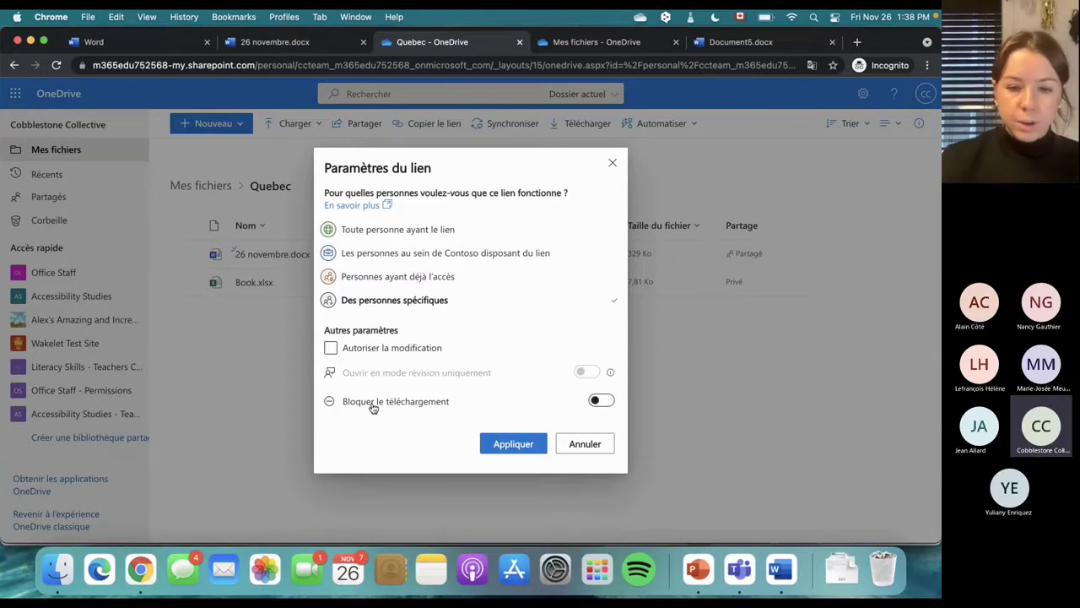
click(524, 445)
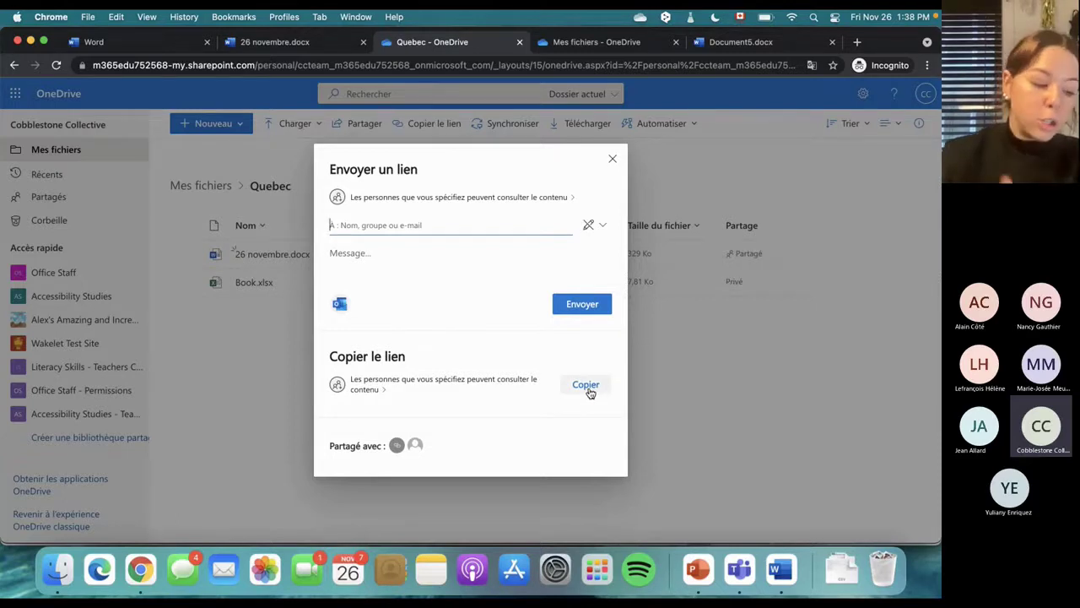
Address the view-only link to the external recipient's e-mail address and send it
click(427, 232)
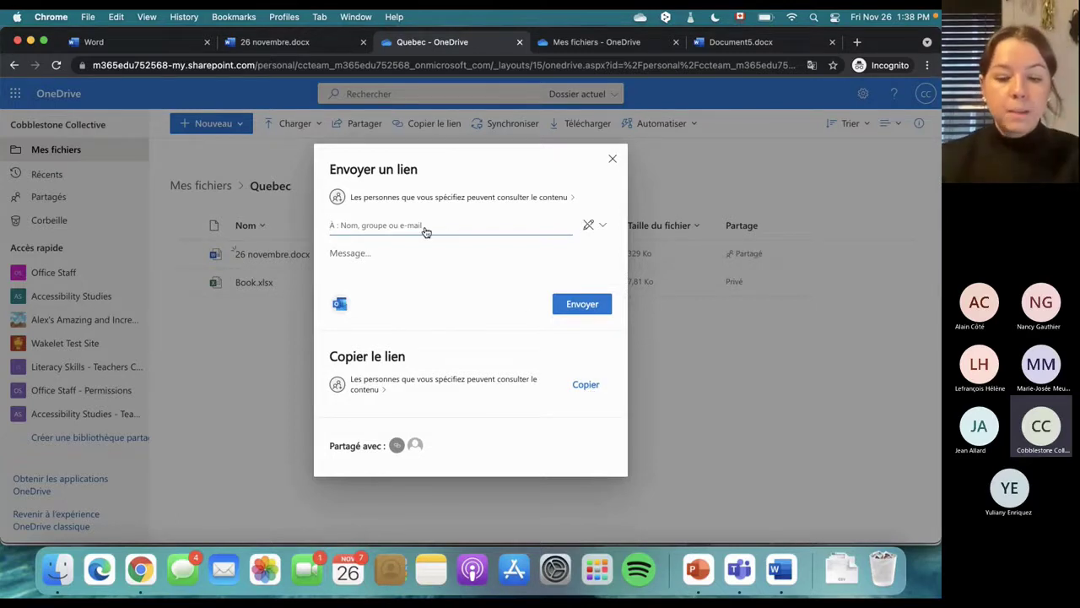
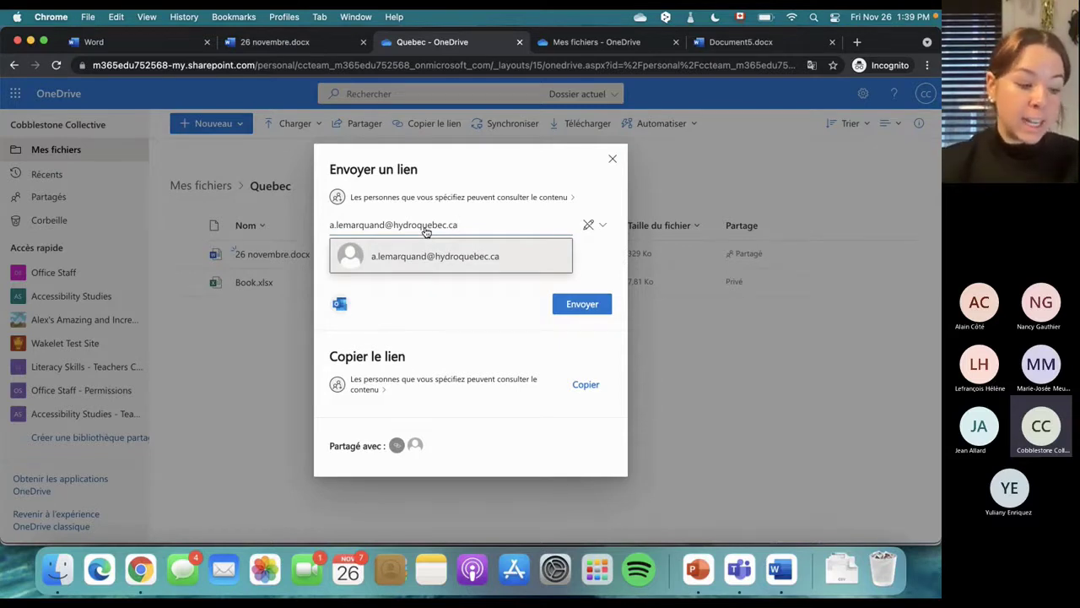
key(BackSpace)
key(BackSpace)
key(BackSpace)
key(BackSpace)
key(BackSpace)
key(BackSpace)
key(BackSpace)
key(BackSpace)
key(BackSpace)
key(BackSpace)
key(BackSpace)
key(BackSpace)
key(BackSpace)
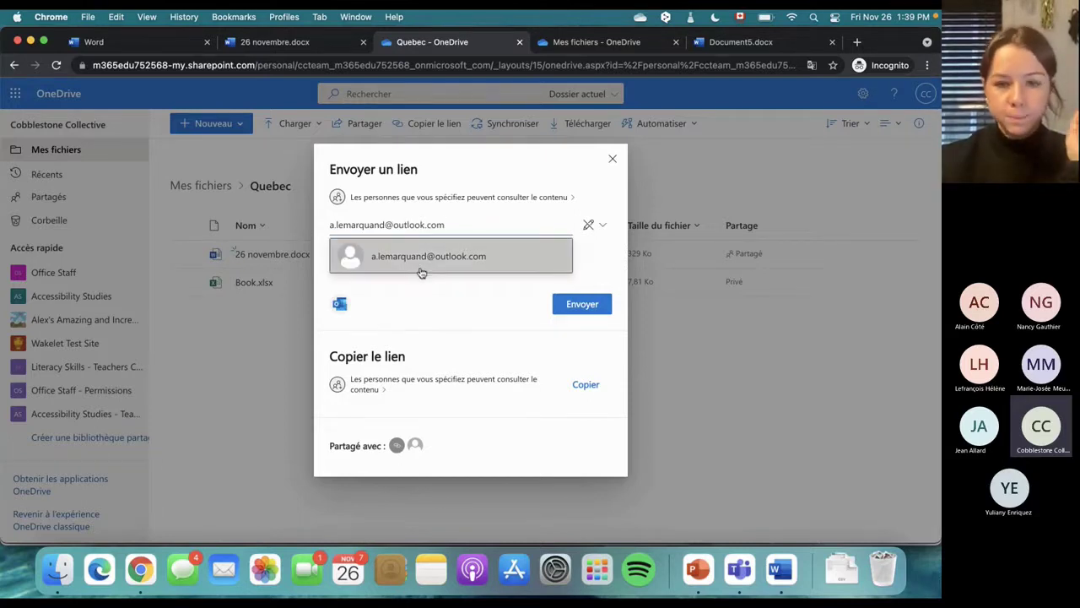
click(428, 264)
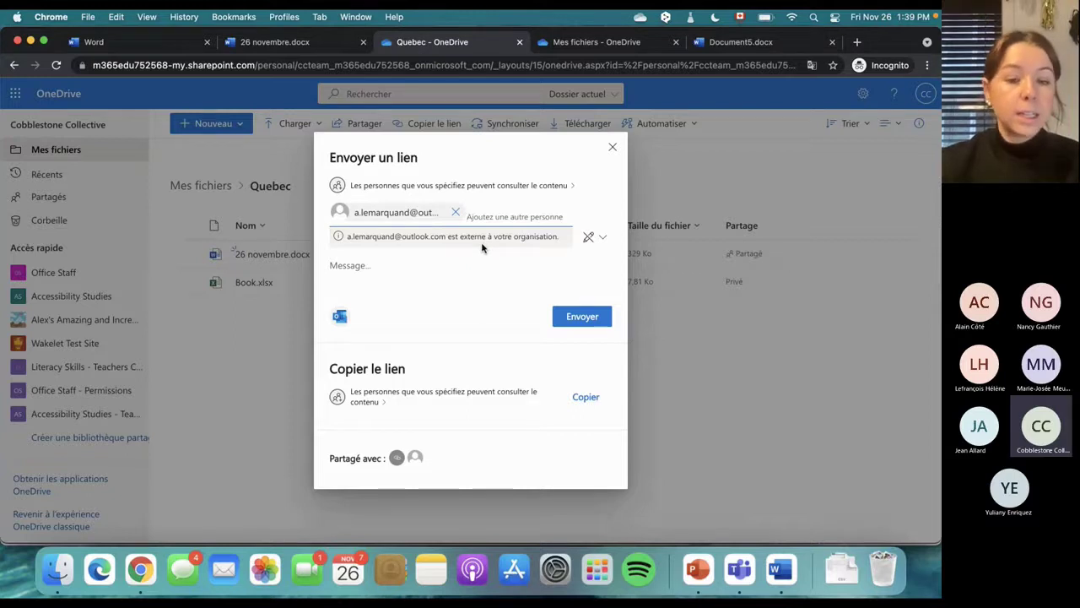
click(590, 318)
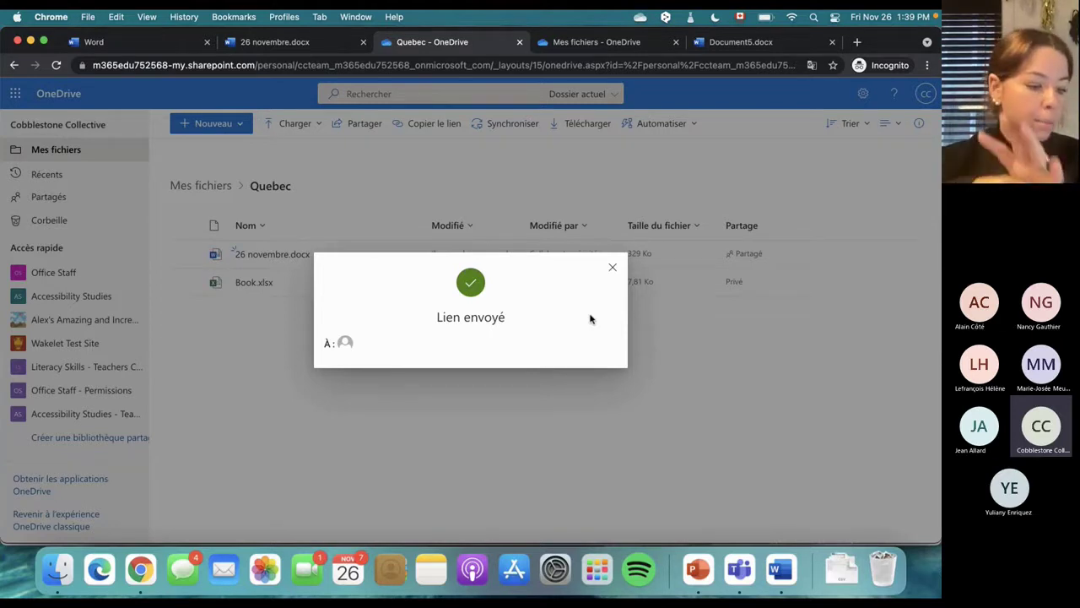
Review in Gérer l'accès who the specific-people link works for, then close the panel
click(610, 269)
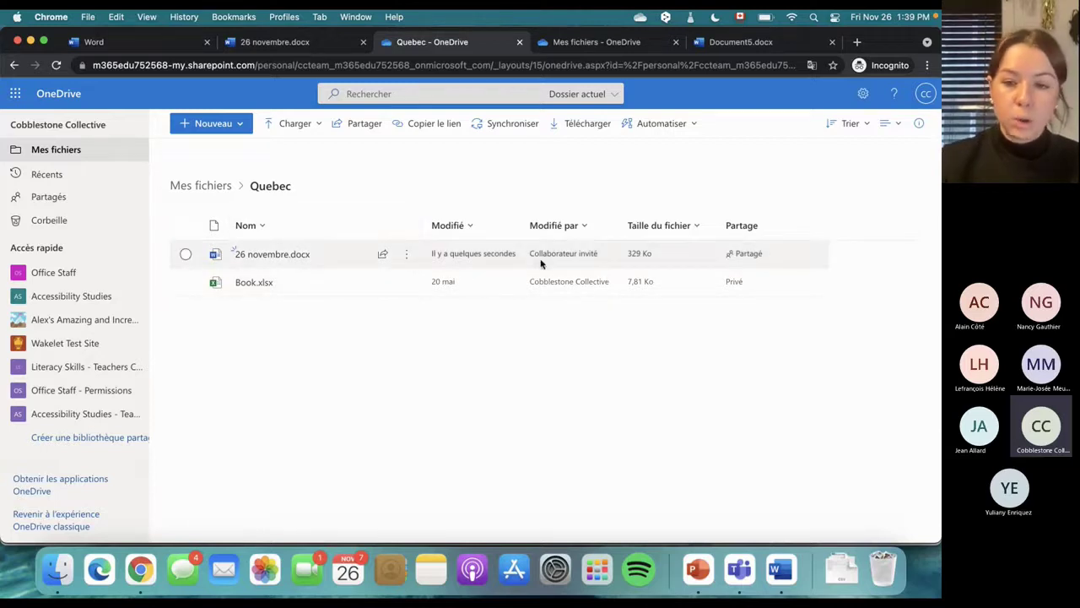
click(748, 255)
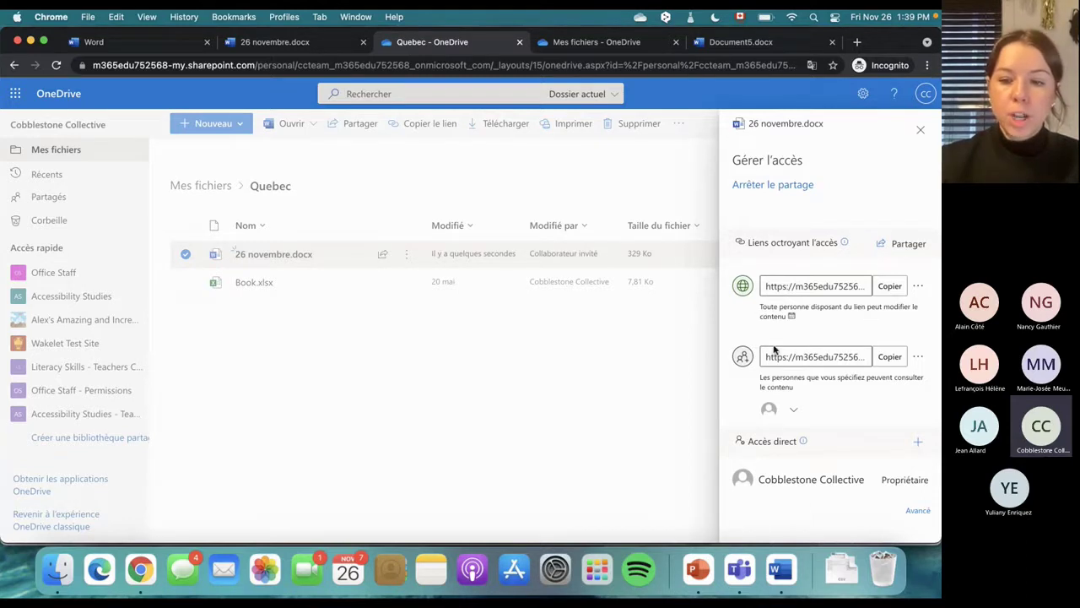
click(791, 412)
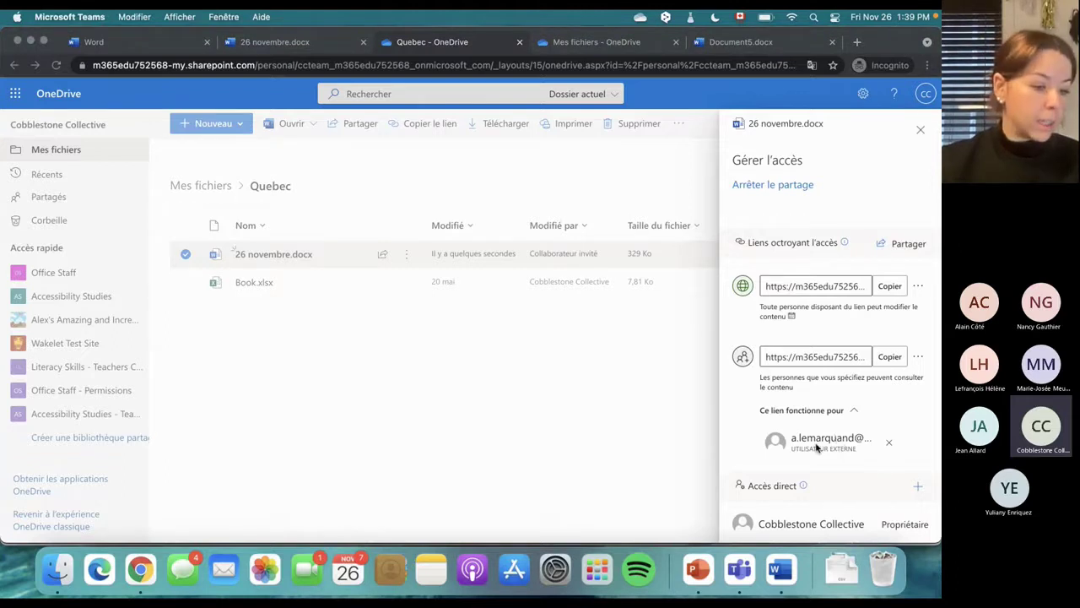
scroll(829, 432, down, 1)
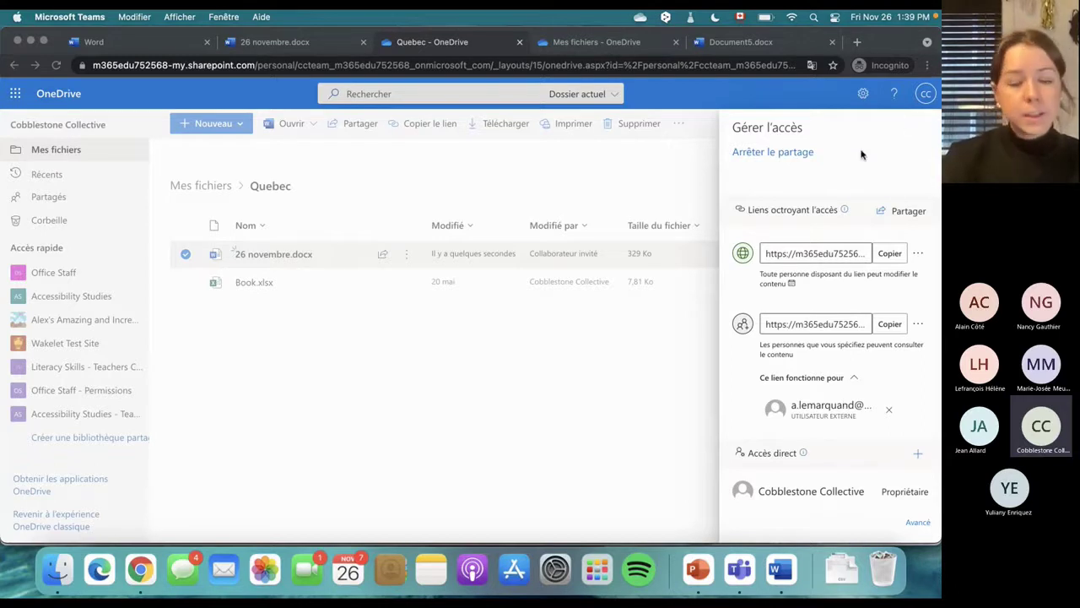
click(488, 412)
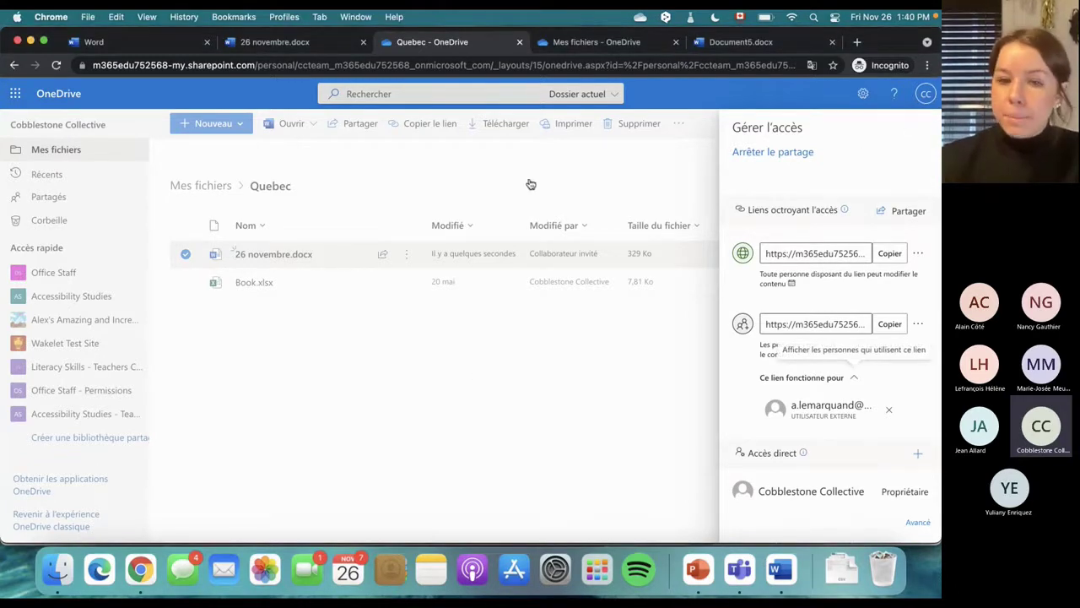
click(529, 183)
click(407, 254)
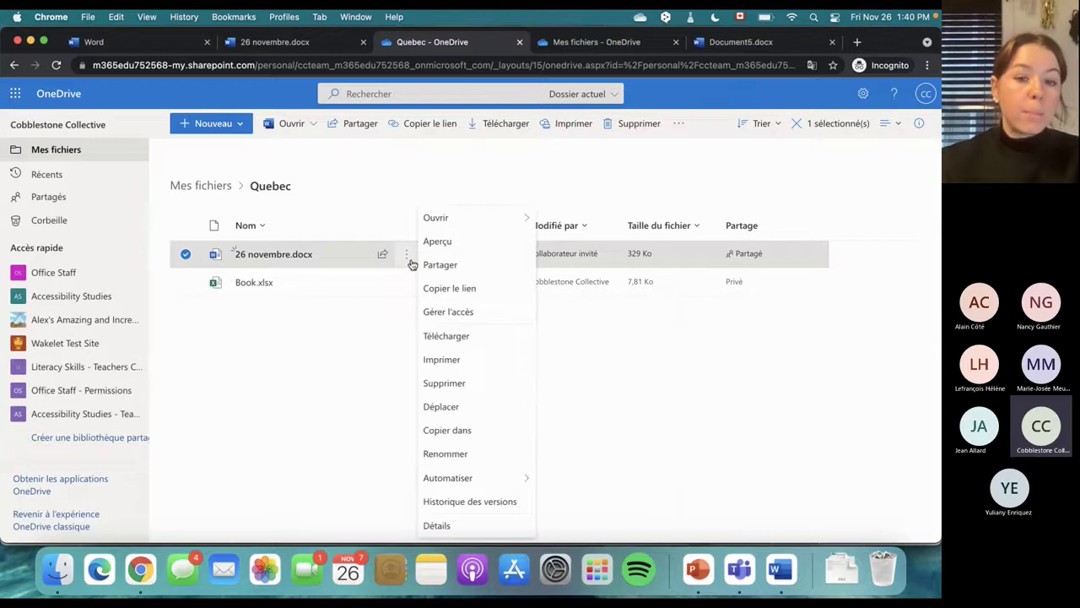
click(435, 264)
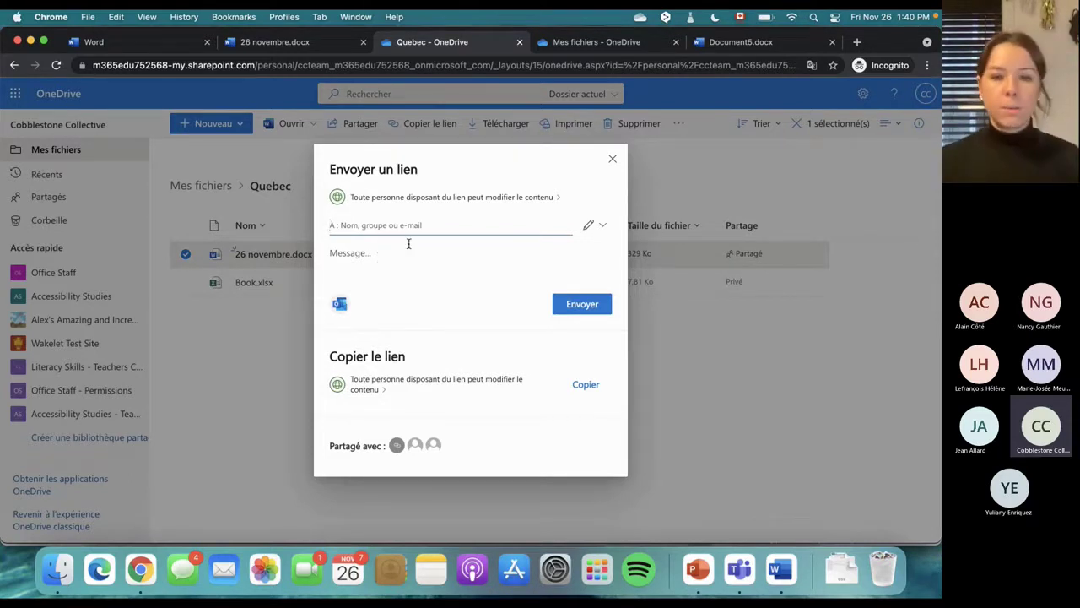
click(376, 198)
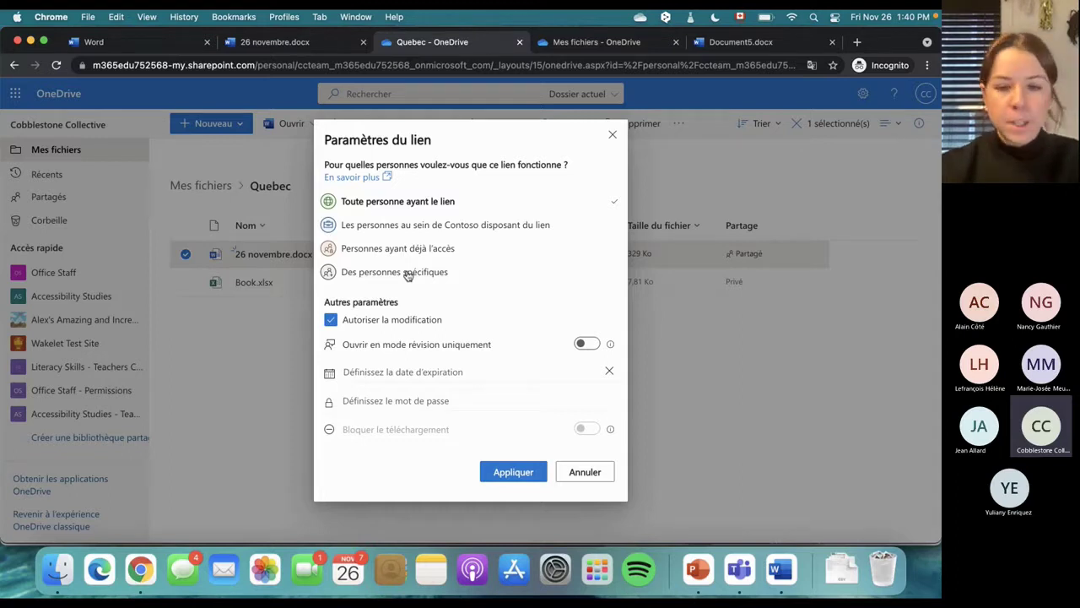
click(751, 187)
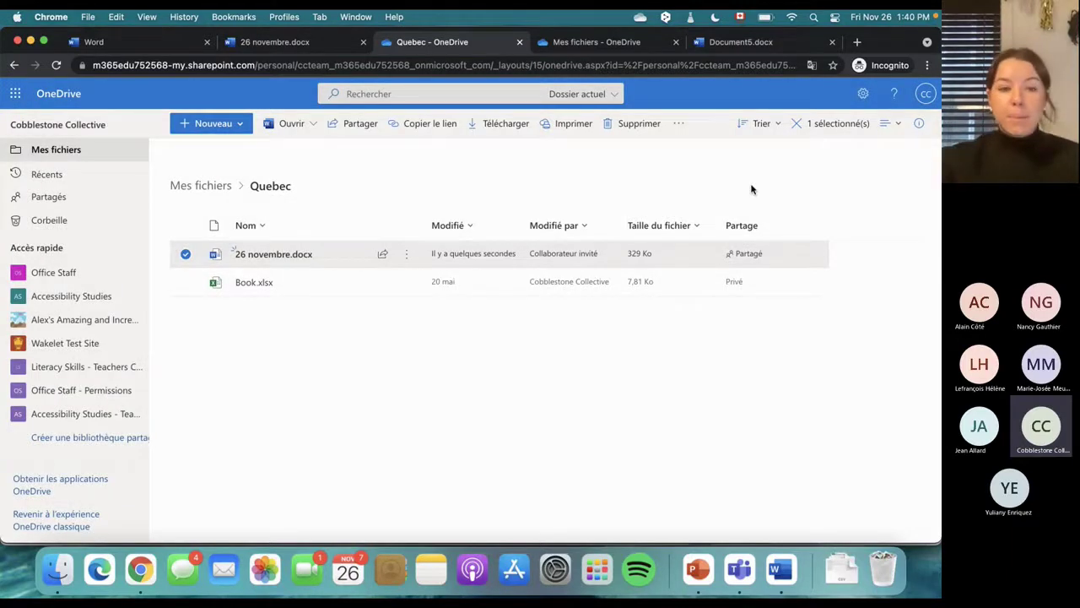
Go from Mes fichiers to Partagés and list files shared by you, including 26 novembre.docx
click(186, 188)
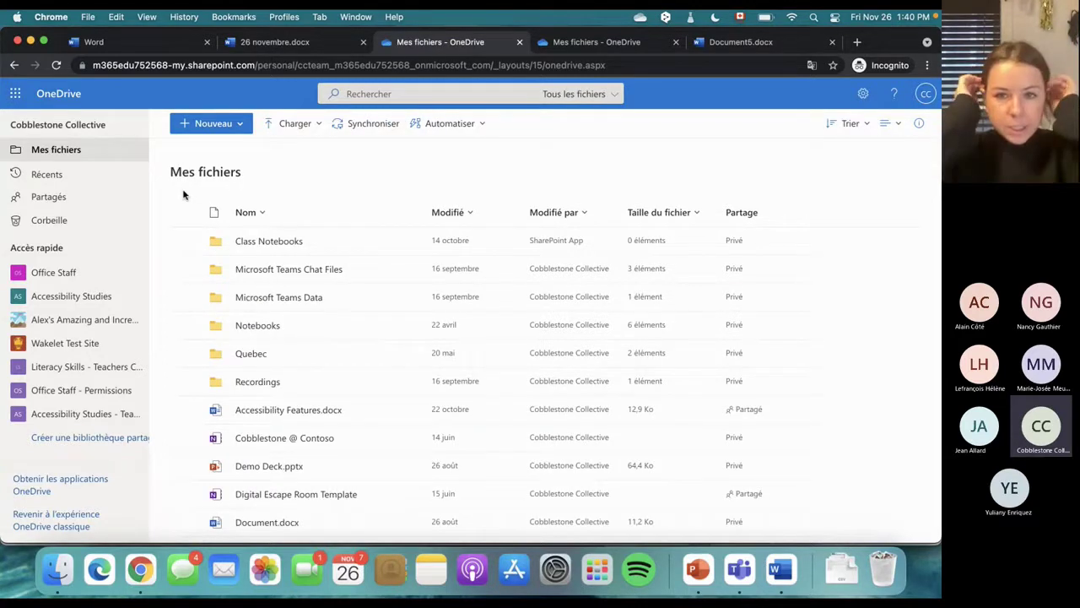
click(69, 199)
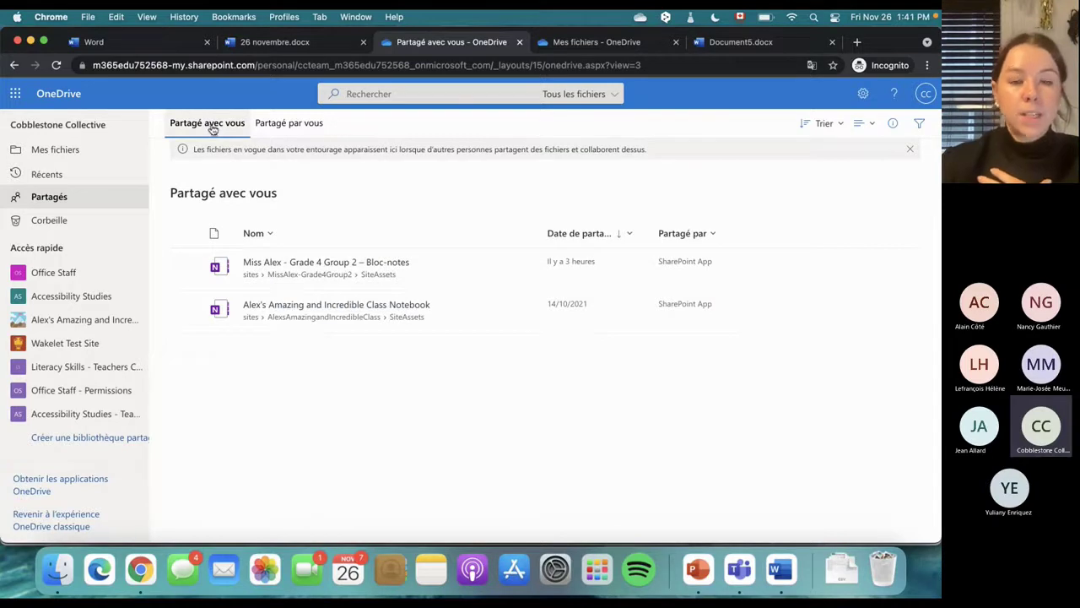
click(291, 126)
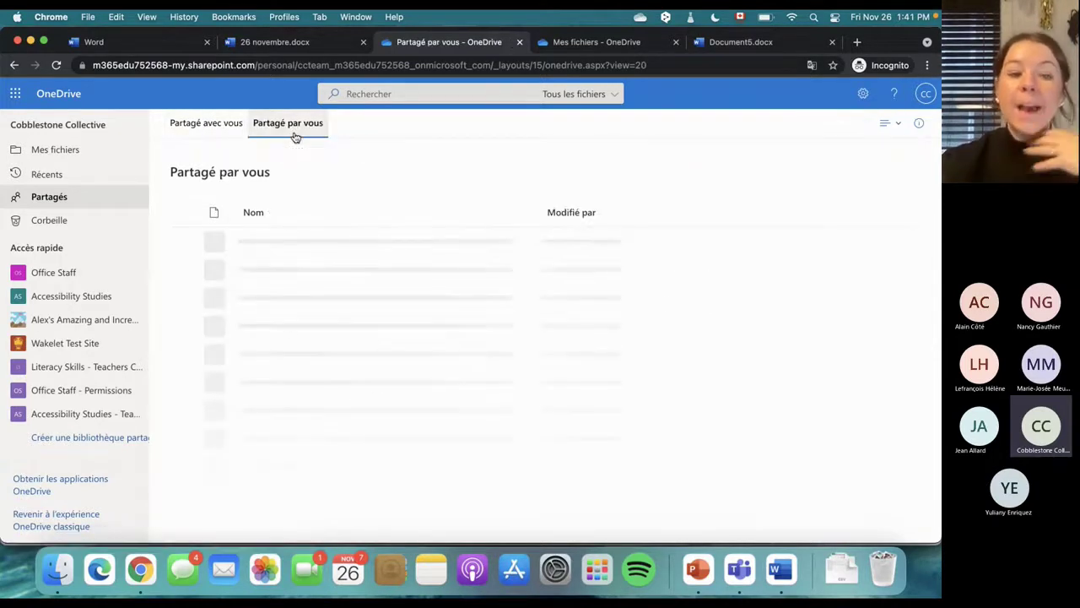
mouse_move(287, 325)
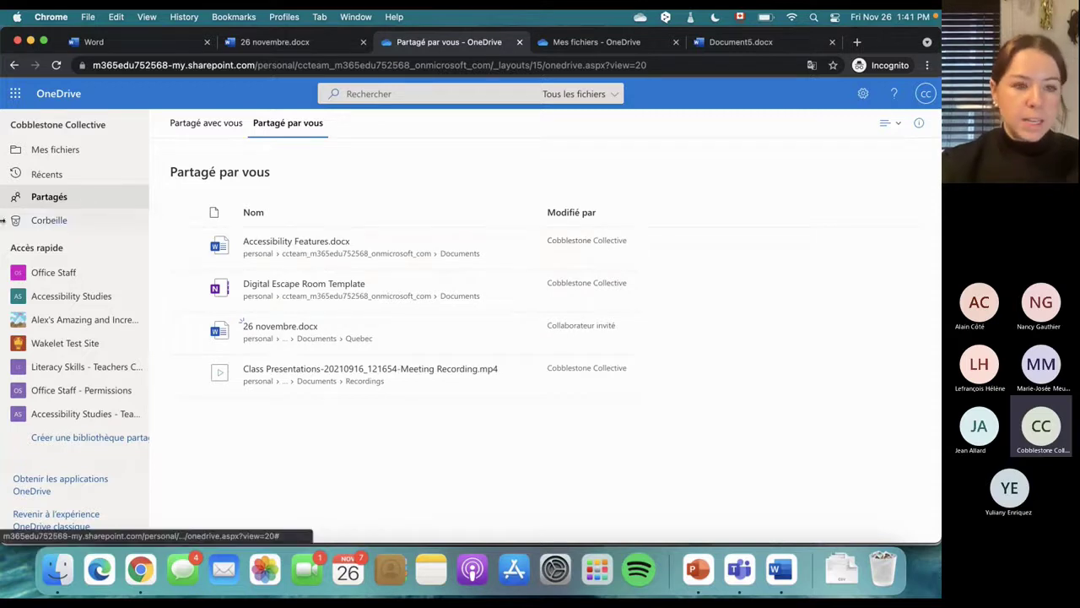
click(40, 198)
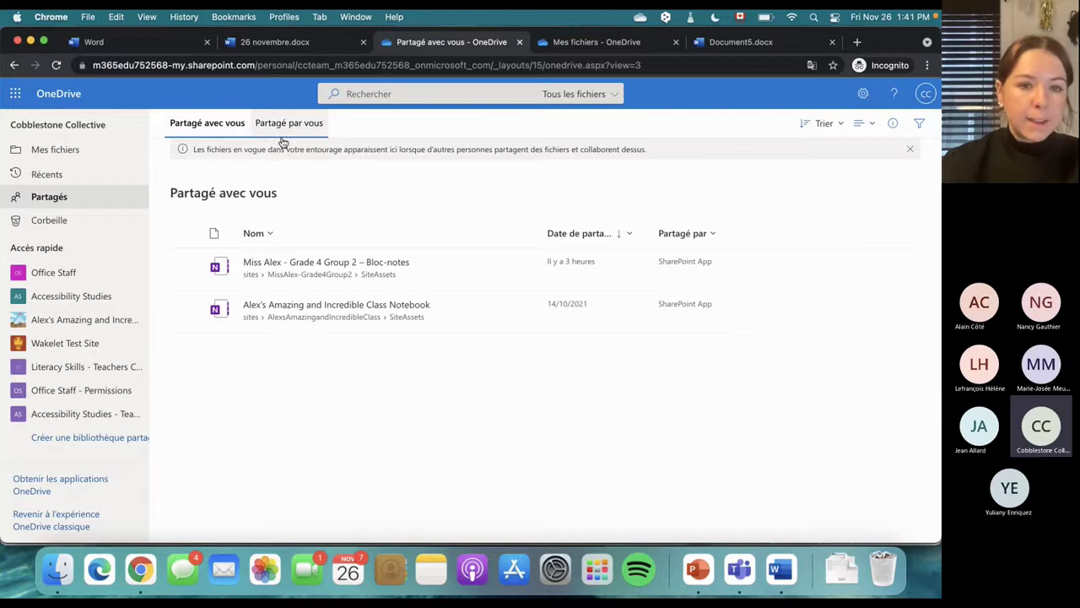
click(306, 127)
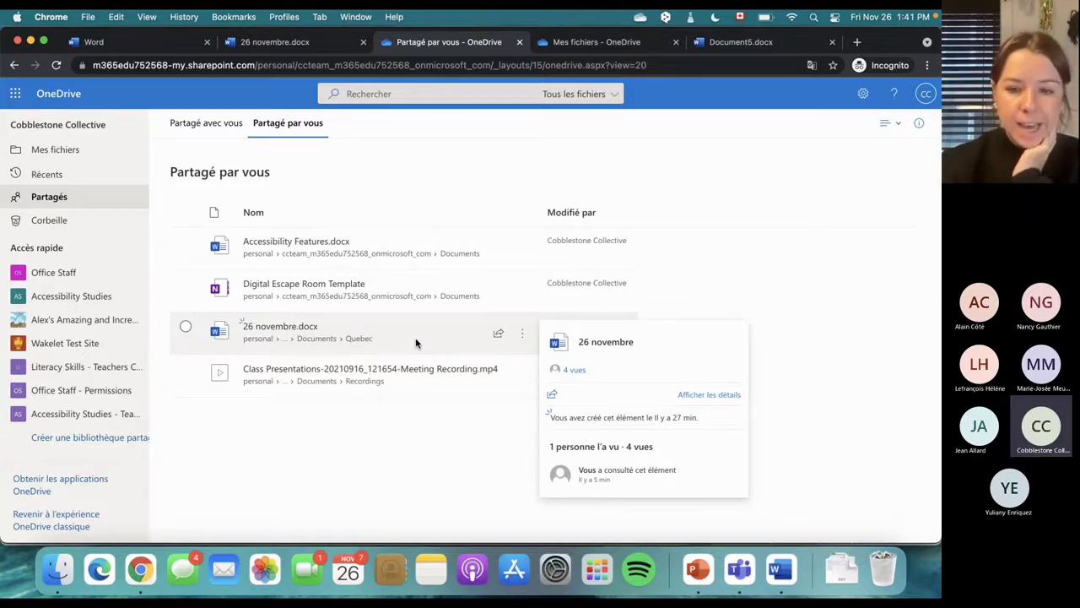
Use Arrêter le partage on 26 novembre.docx, confirm, and reload the Partagé par vous list
click(523, 337)
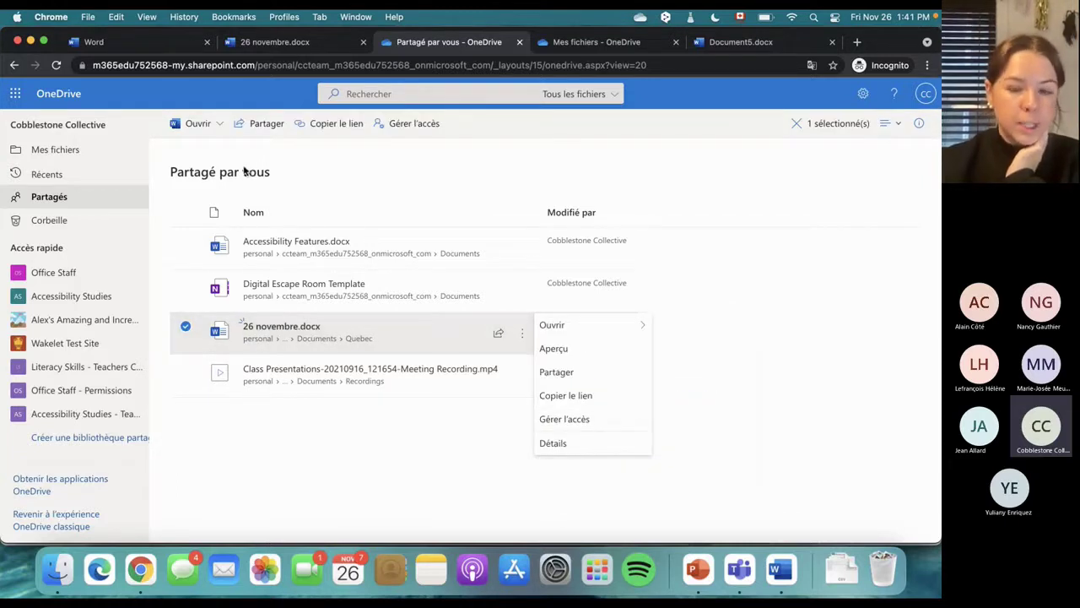
click(593, 420)
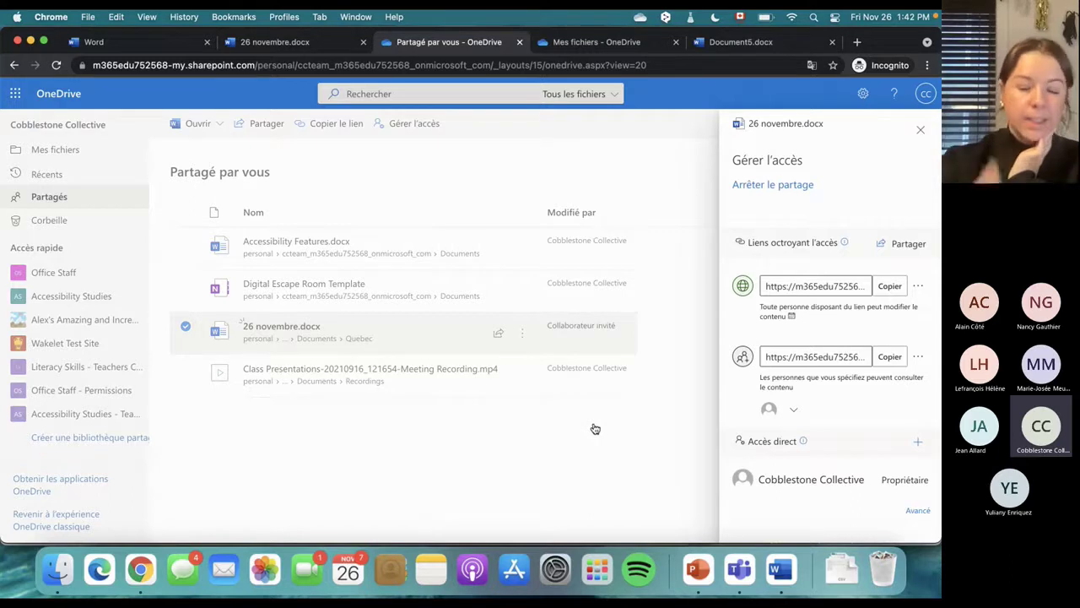
click(742, 187)
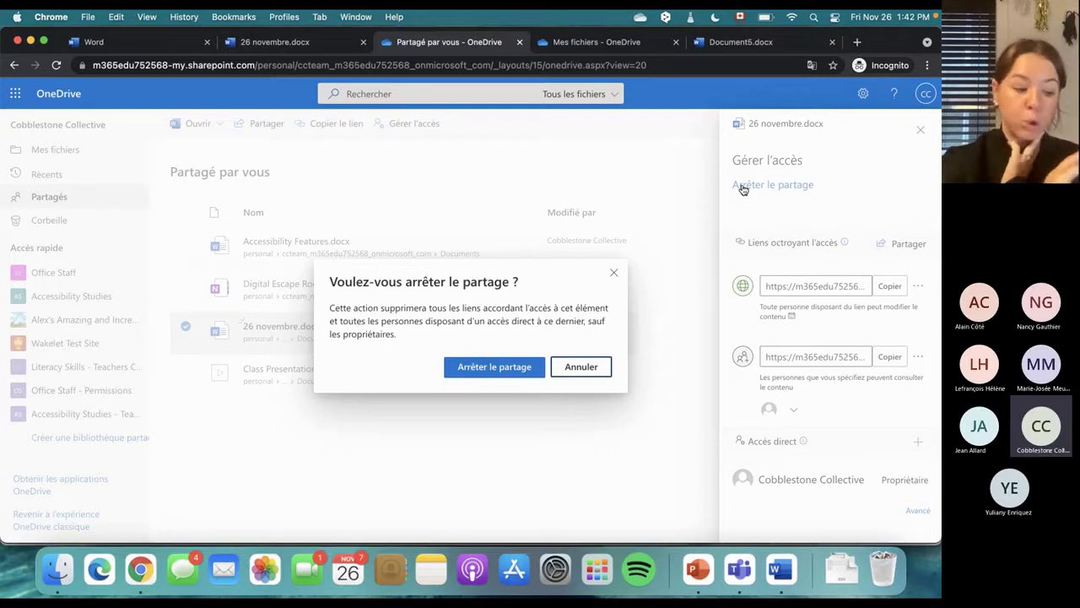
click(498, 371)
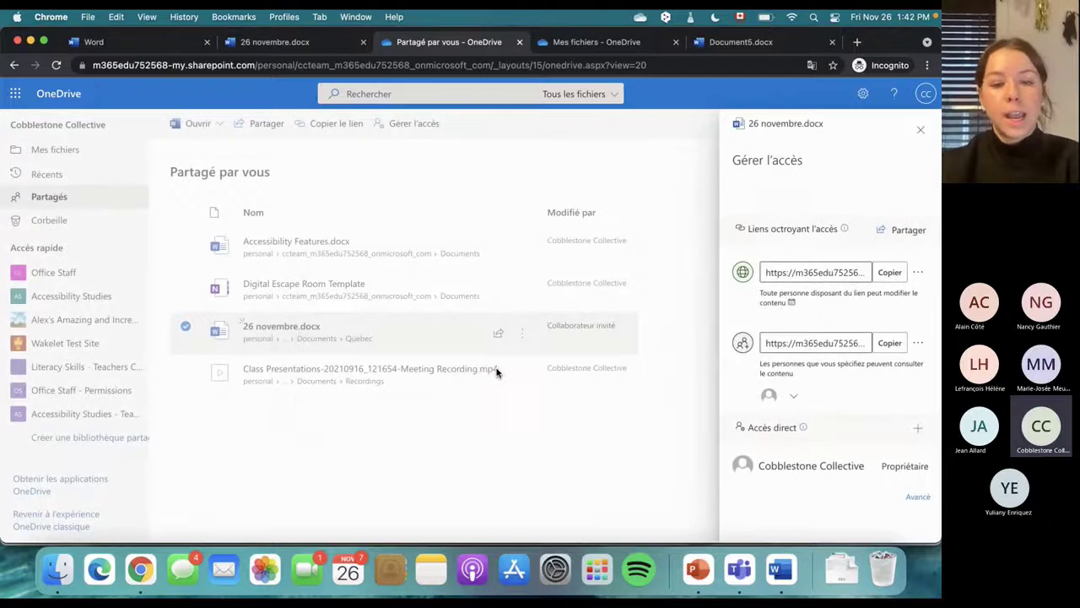
click(458, 424)
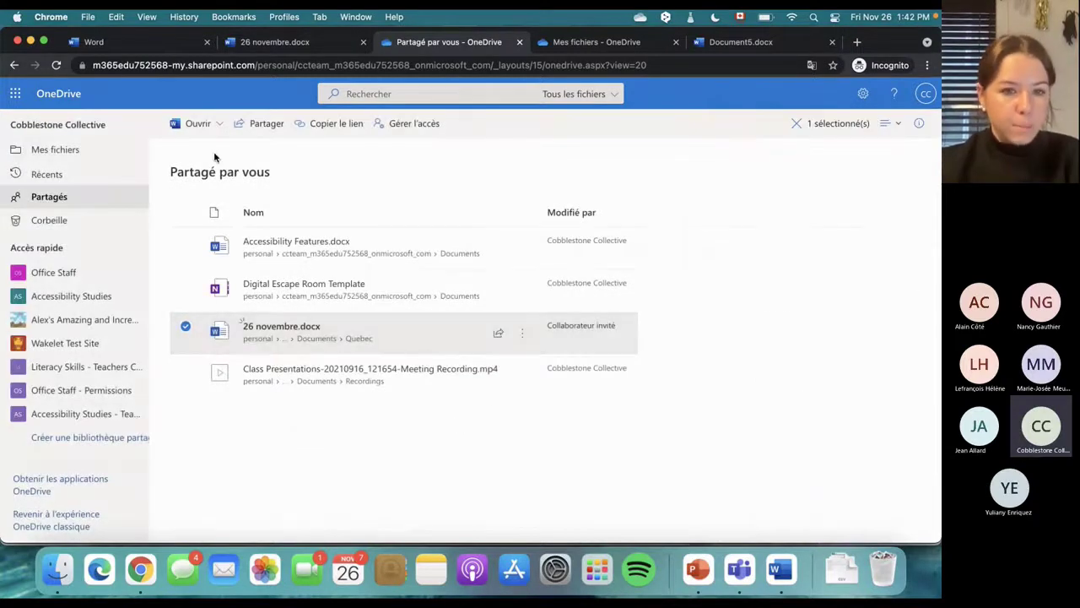
click(56, 65)
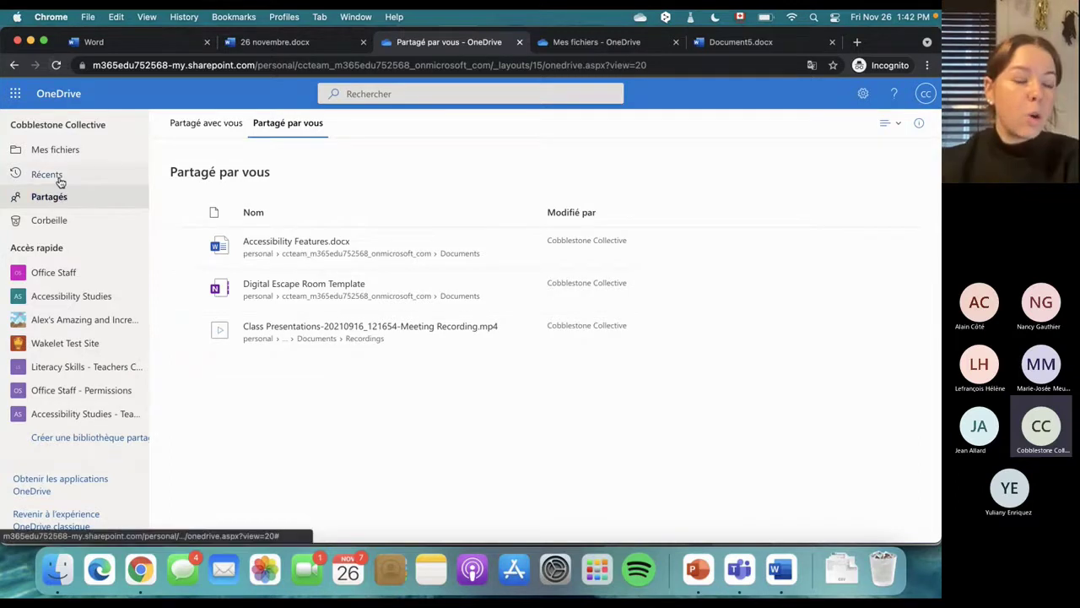
Open the Quebec folder and inspect the 26 novembre.docx link audience settings without applying changes
click(56, 149)
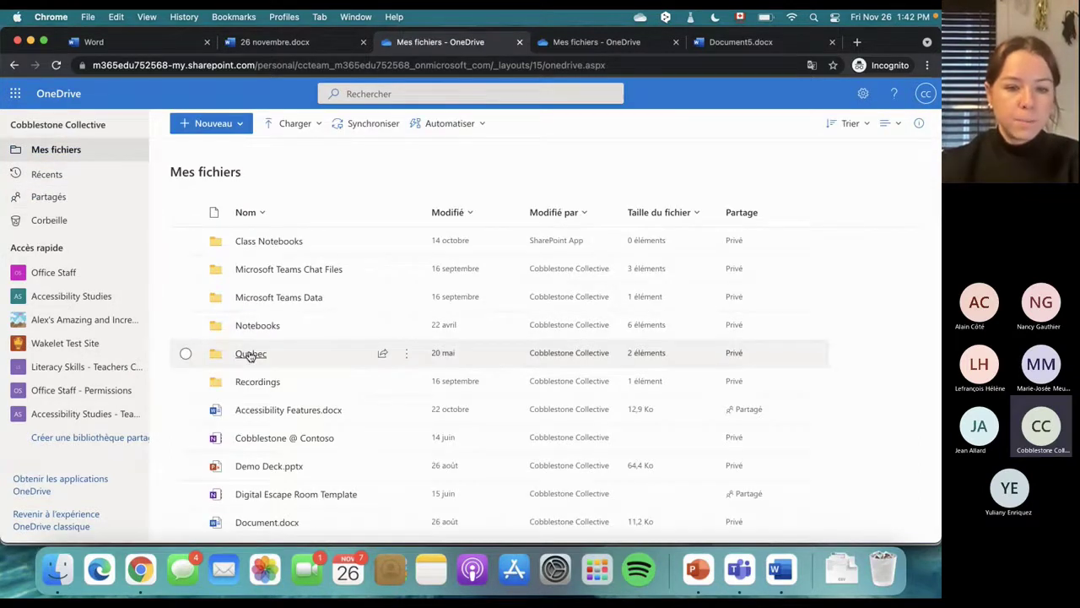
click(251, 355)
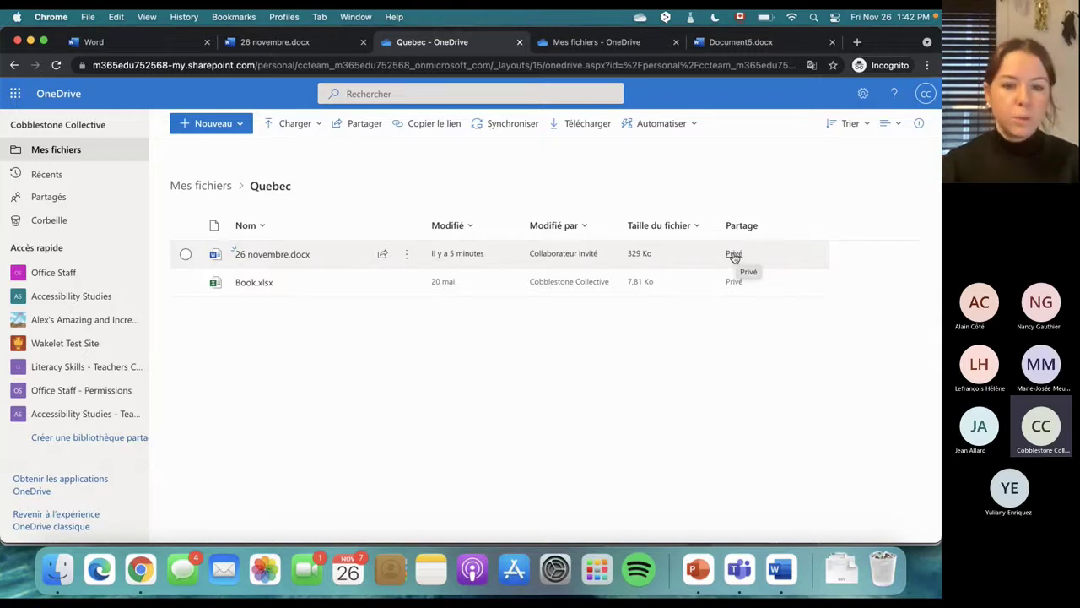
click(385, 253)
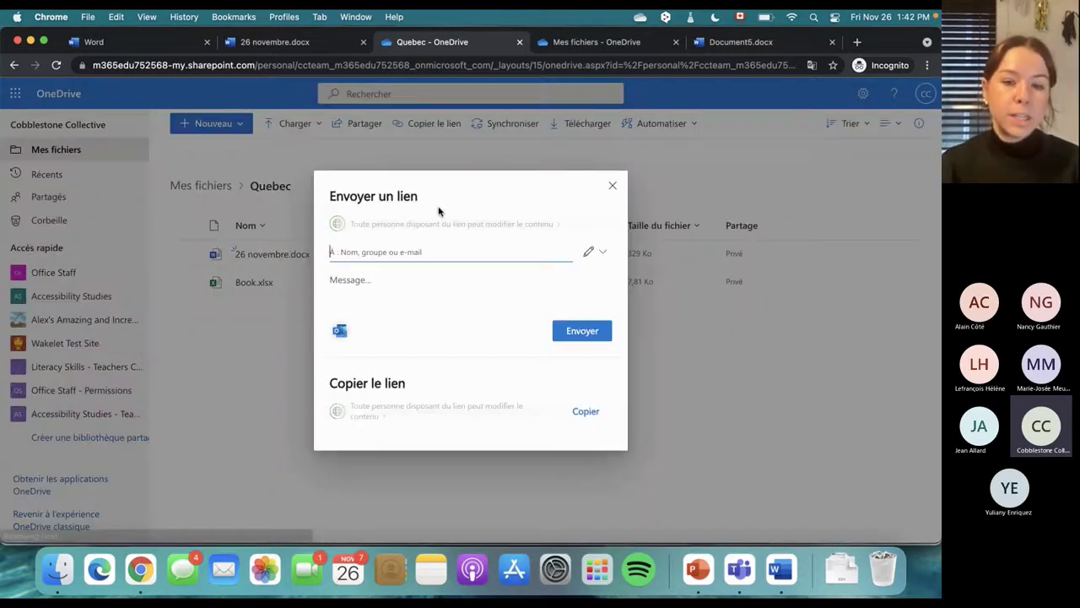
click(448, 224)
click(398, 252)
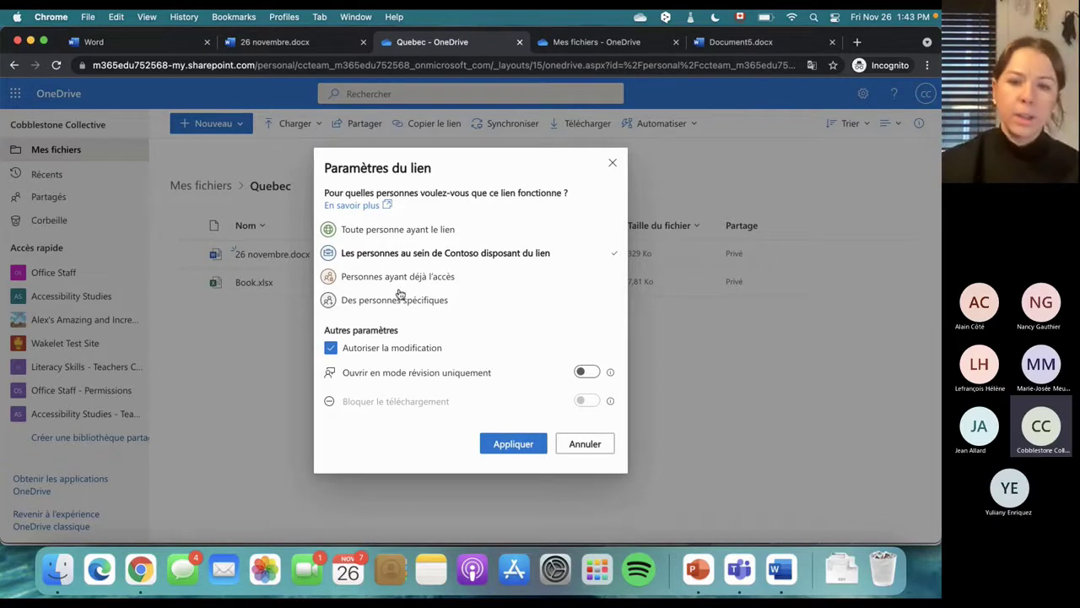
click(613, 162)
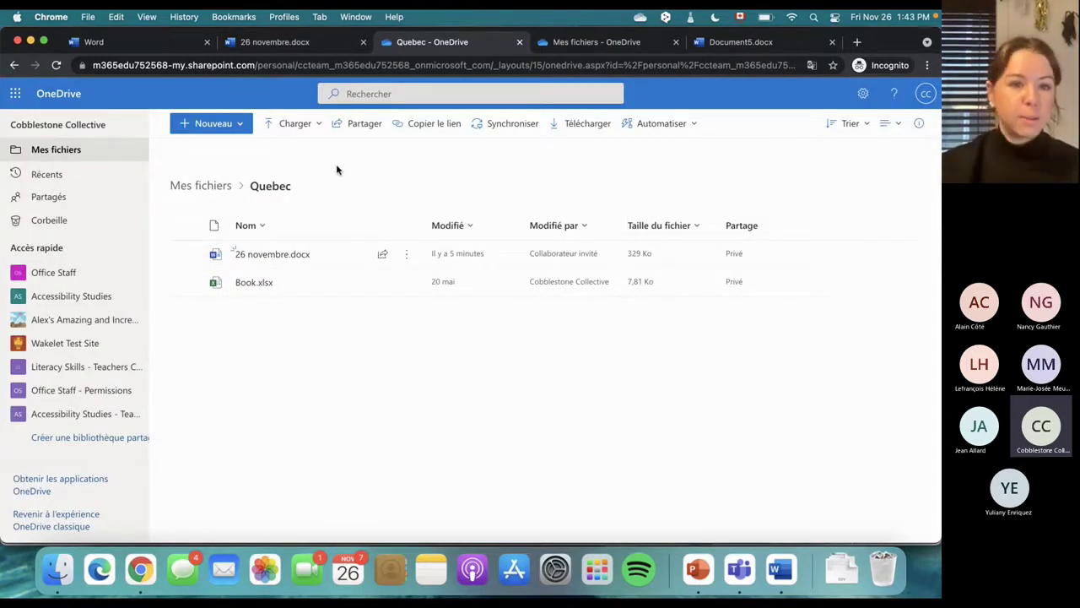
Return to the Mes fichiers root and start Synchroniser for all files
click(56, 151)
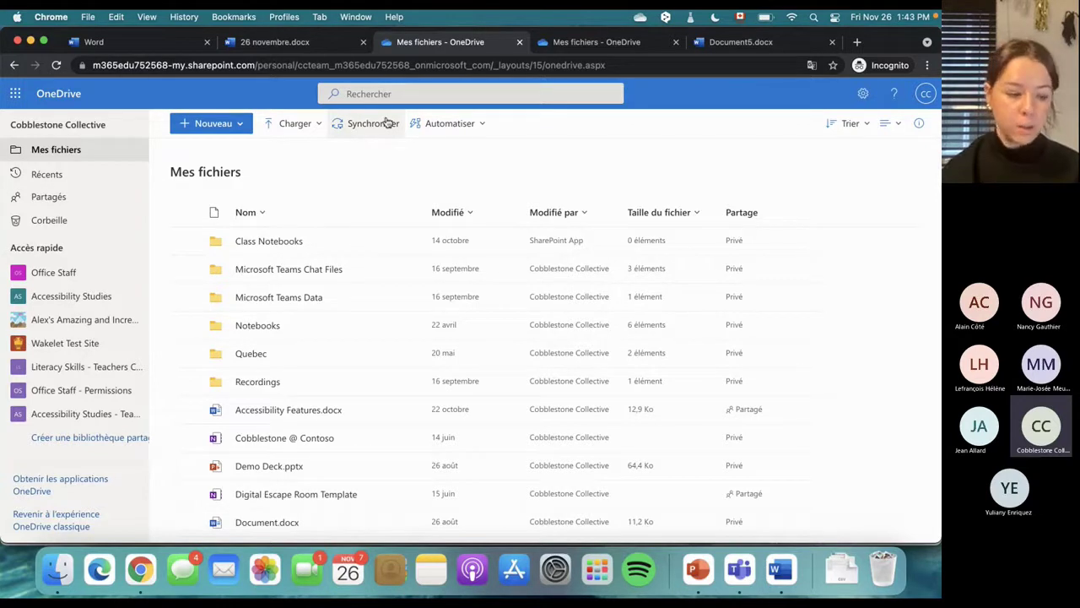
click(385, 123)
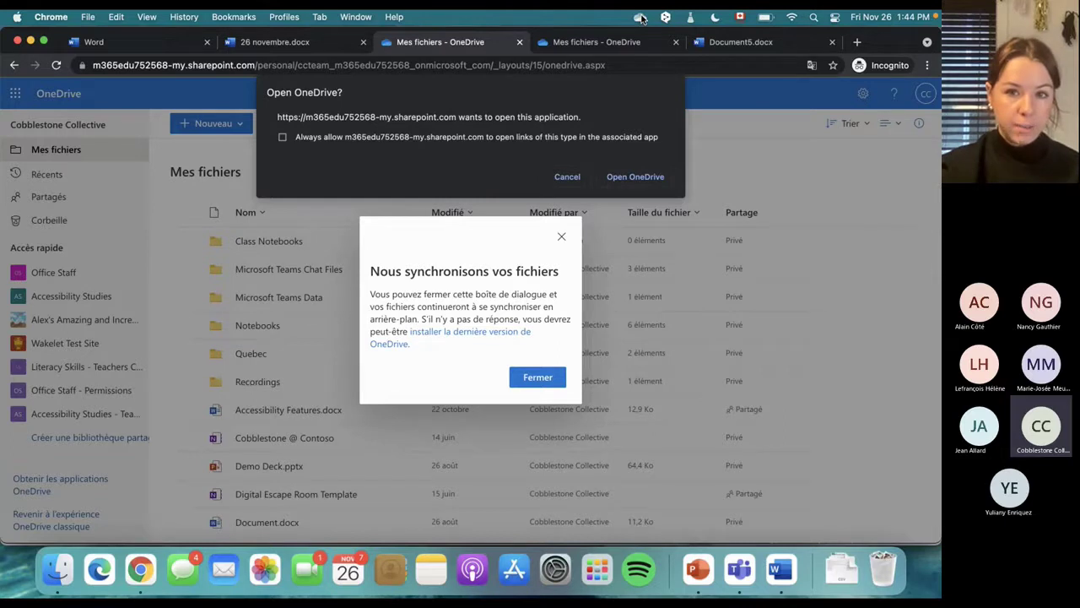
Launch the OneDrive app, sign in, accept the default folder, then close the sync error and notice
click(636, 179)
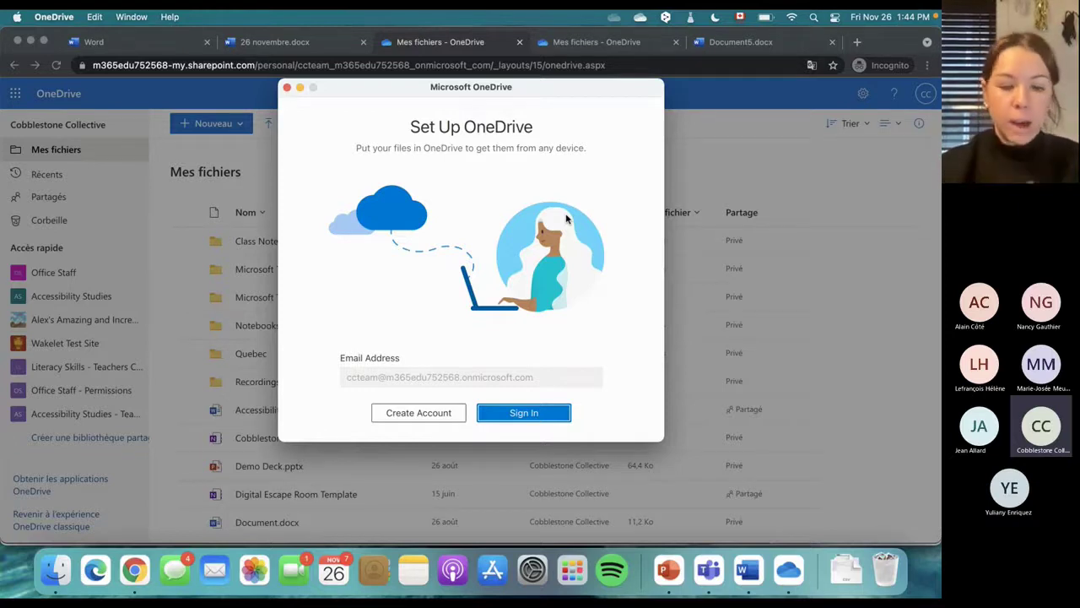
click(521, 413)
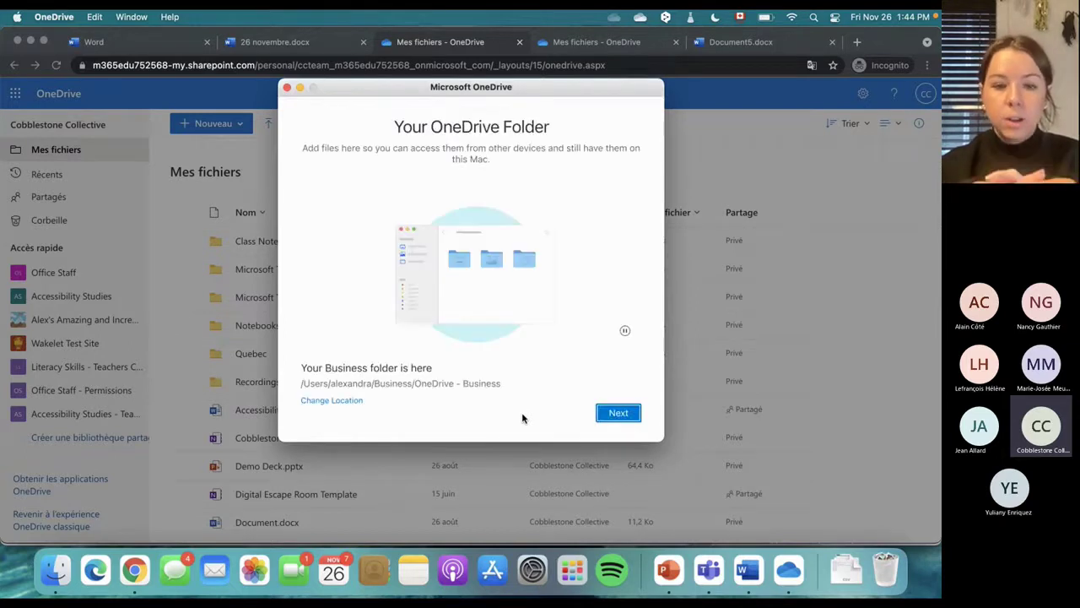
click(614, 415)
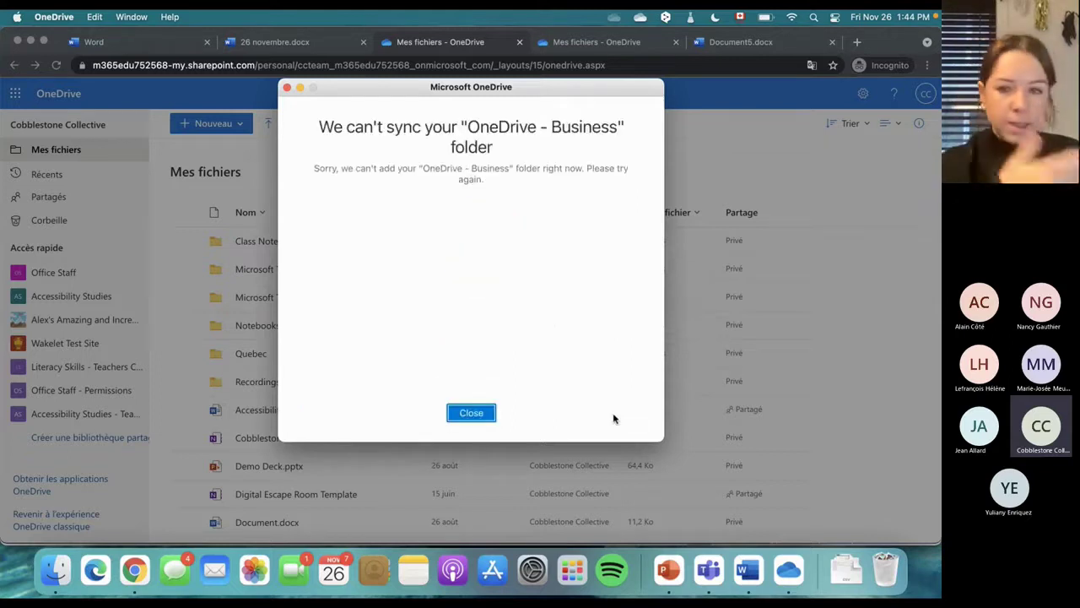
click(460, 412)
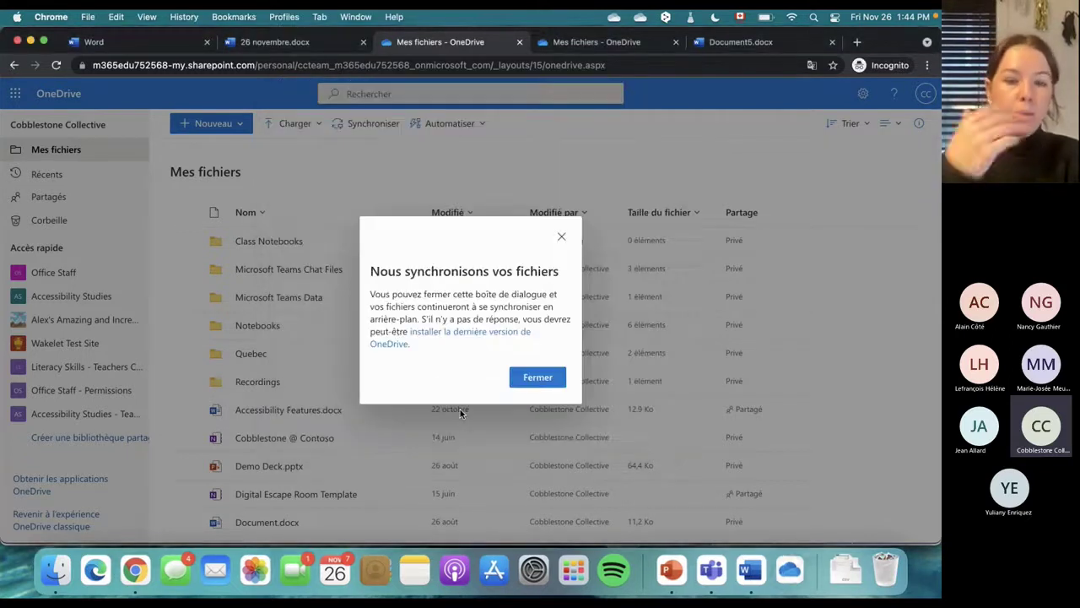
click(561, 237)
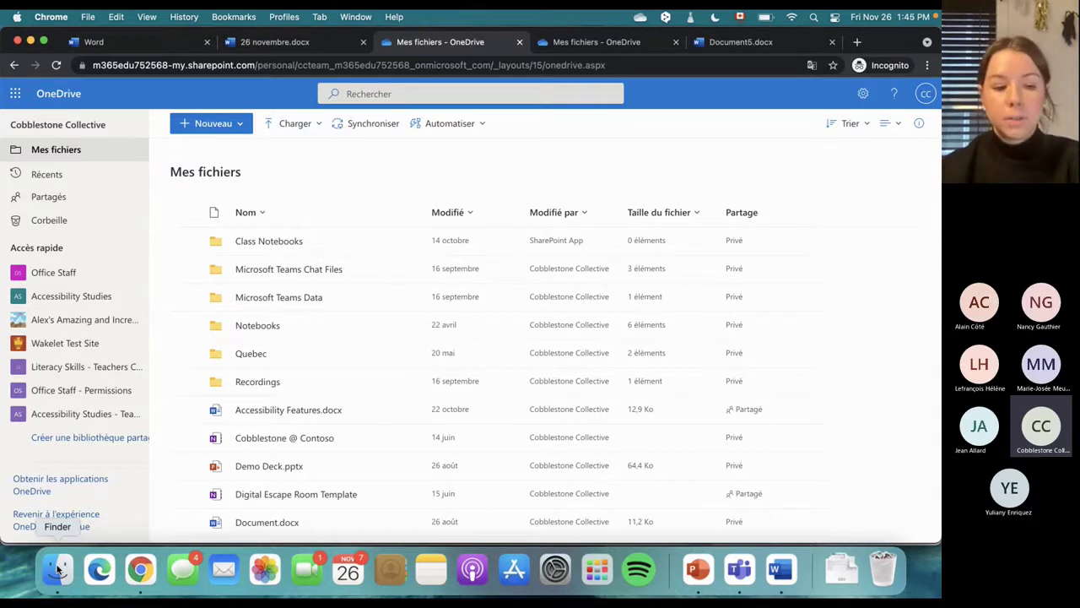
Browse the local OneDrive folder's files in Finder, then close Finder and launch PowerPoint with blank Presentation4
click(57, 569)
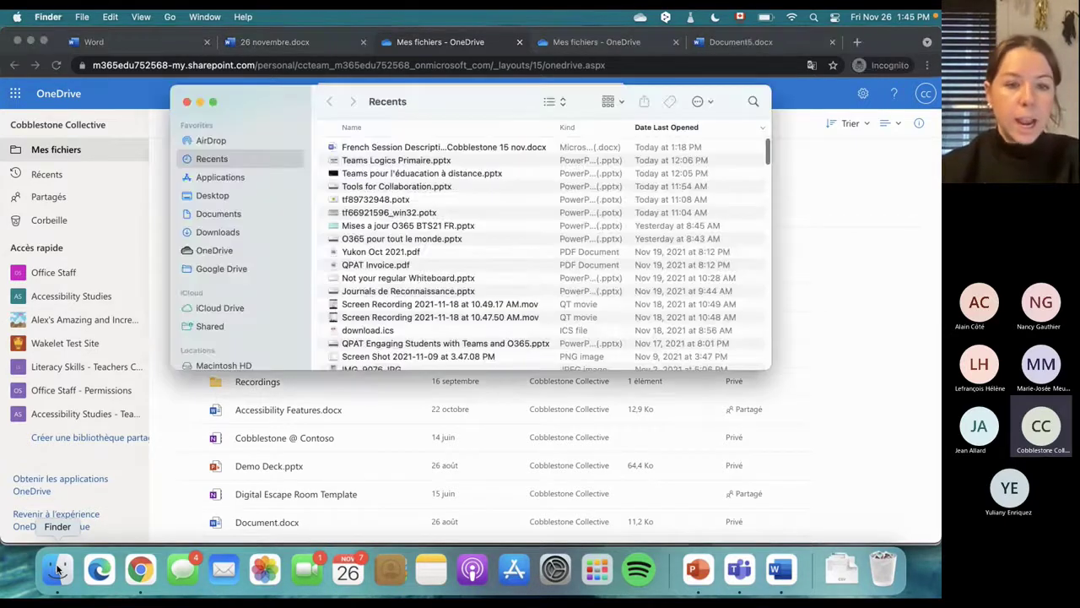
click(202, 255)
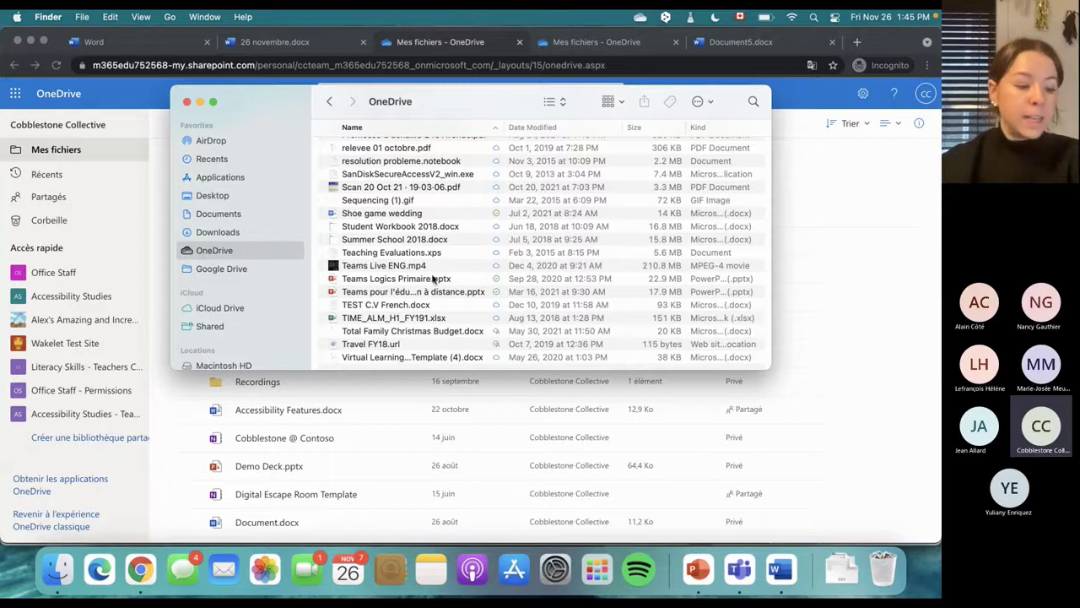
scroll(433, 279, up, 15)
scroll(432, 278, down, 15)
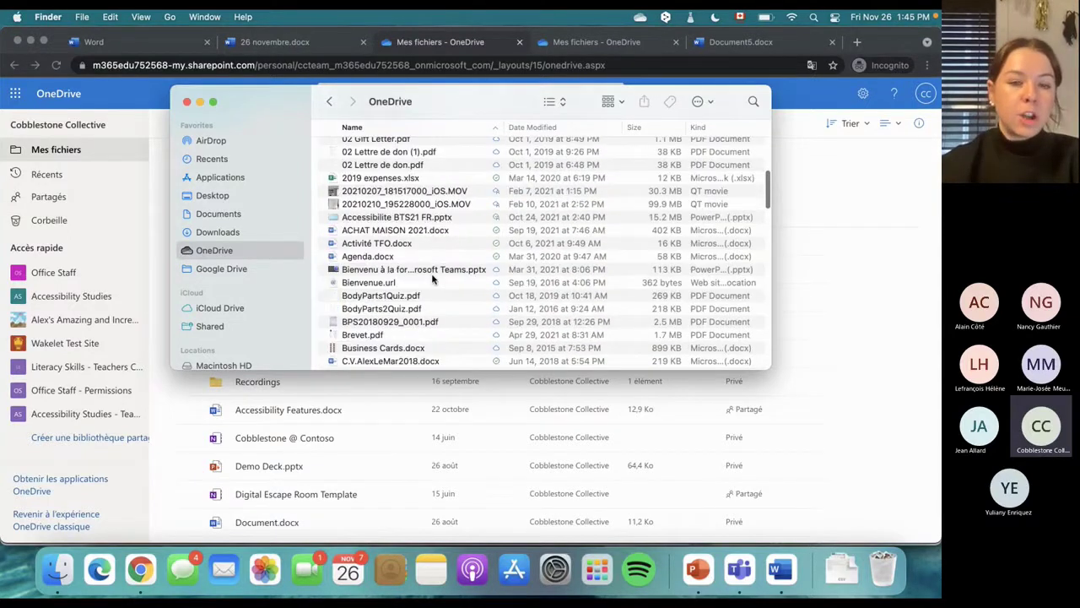
scroll(432, 278, down, 10)
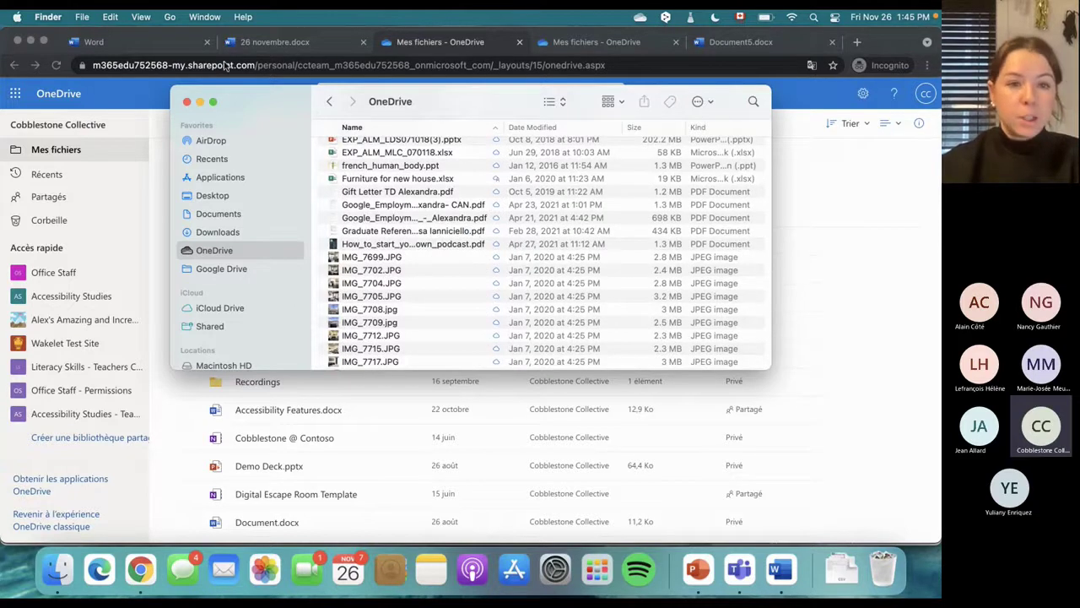
click(186, 101)
click(697, 579)
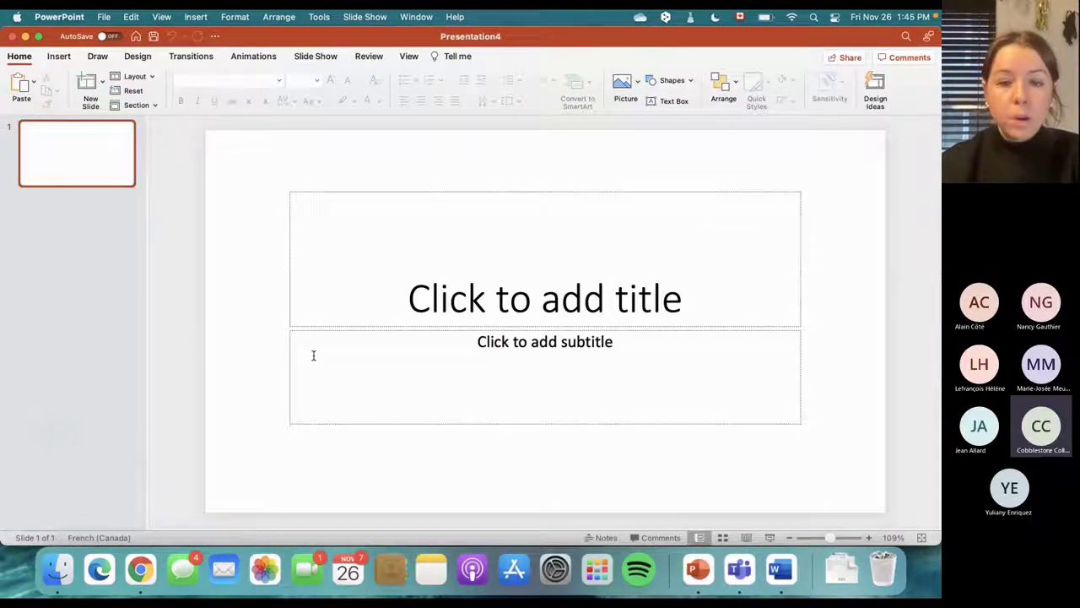
Start the OneDrive et Teams slide show on slide 12, 'Économisez de l'espace avec OneDrive'
key(ctrl+Up)
click(427, 453)
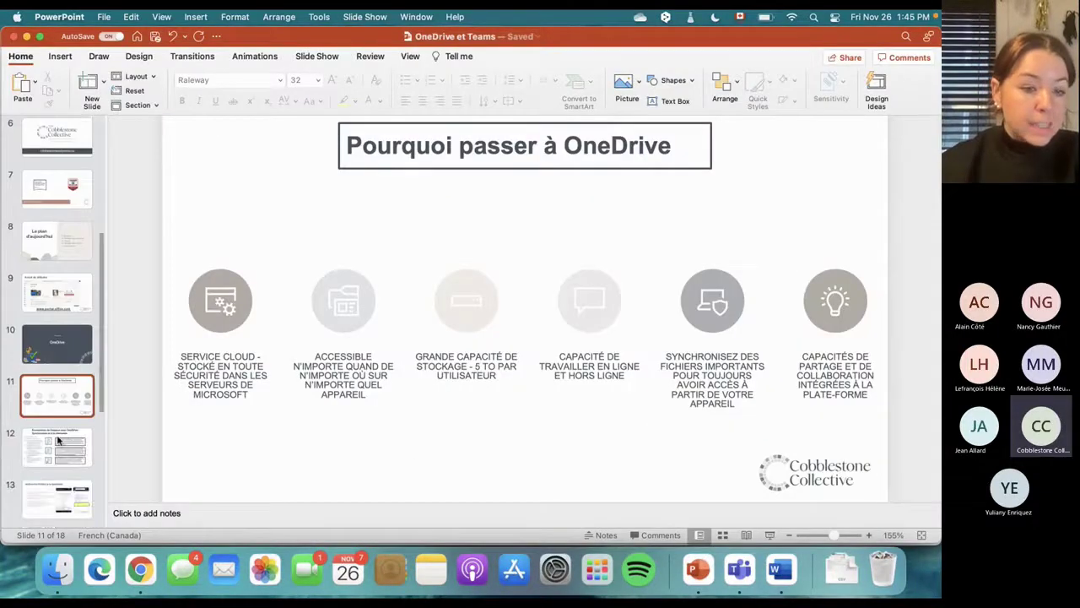
click(57, 439)
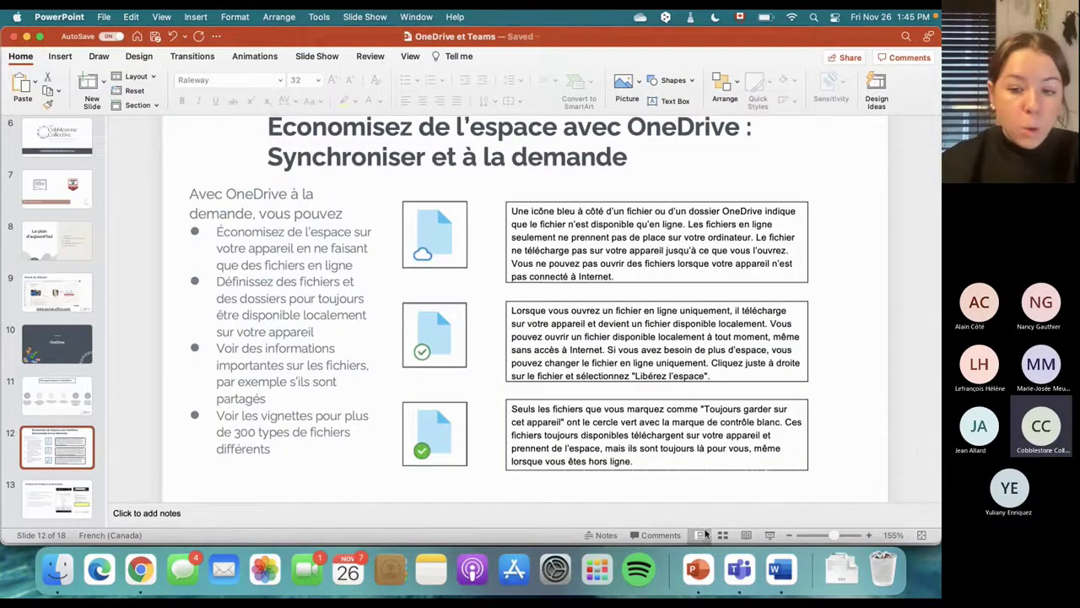
click(770, 535)
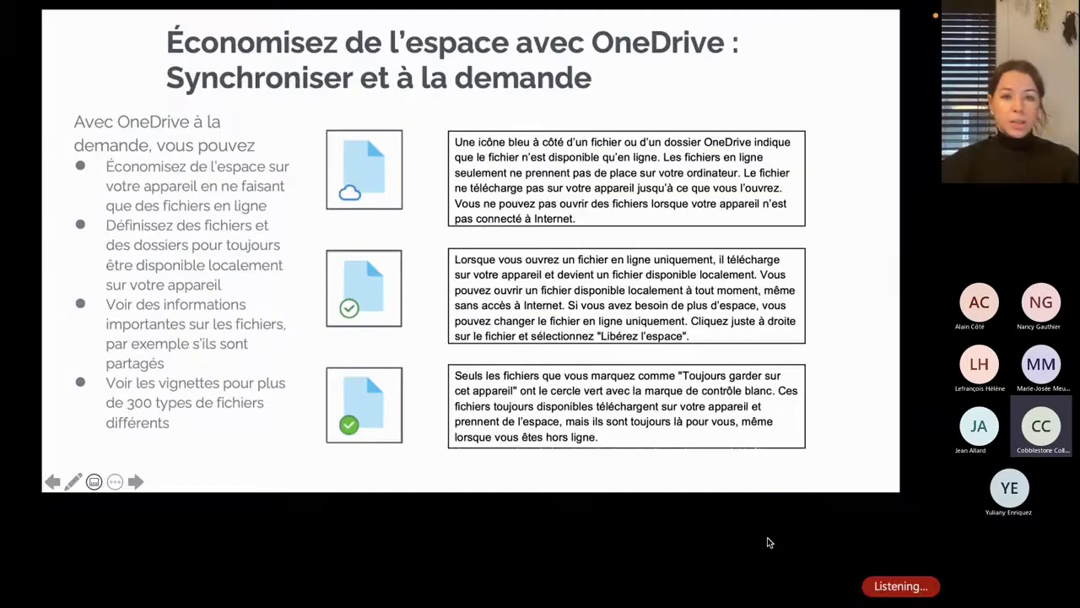